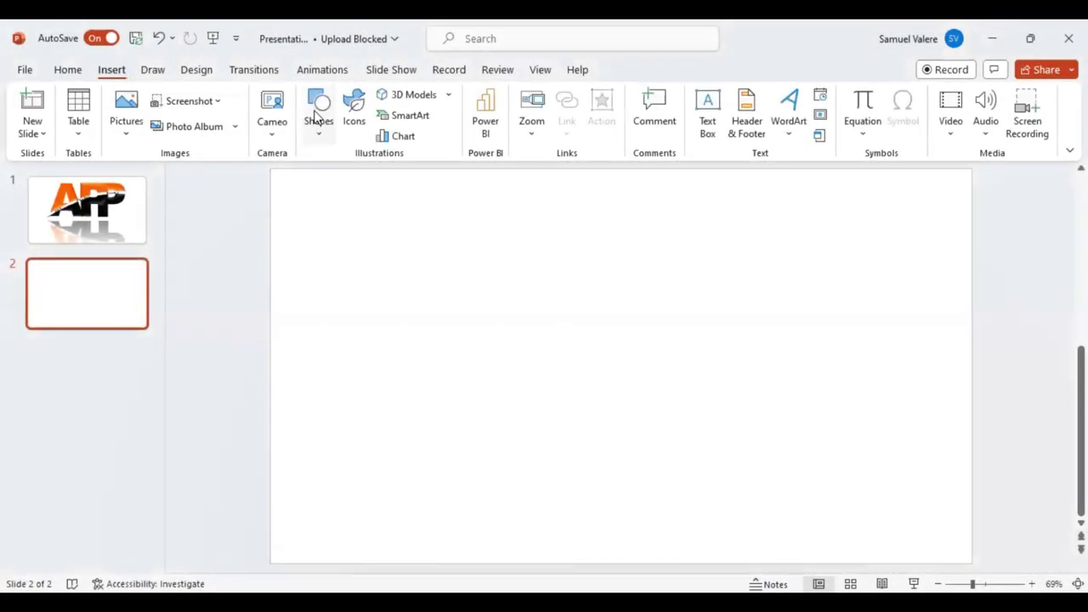
Draw an empty text box in the upper-left area of slide 2.
{"action": "left_click", "coordinate": [322, 138]}
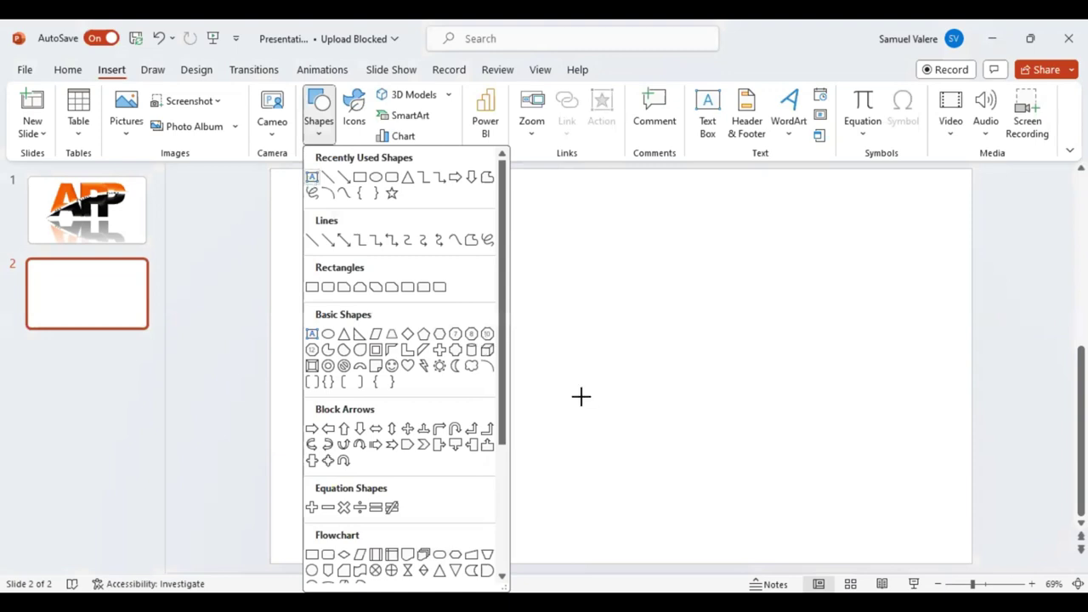
{"action": "left_click_drag", "start_coordinate": [568, 389], "coordinate": [333, 259]}
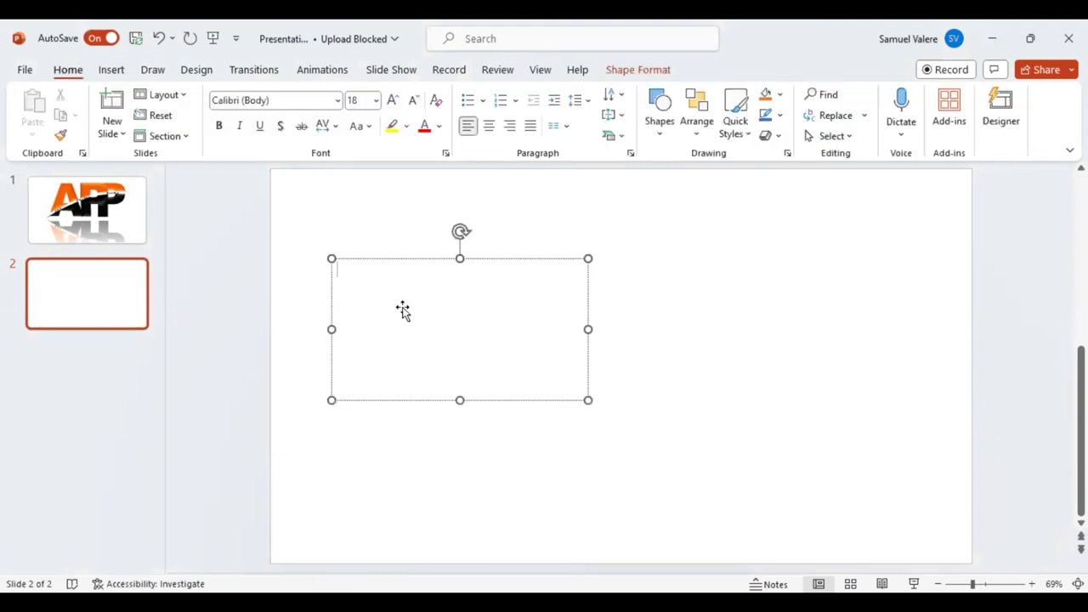
Type a centred letter M and set its font to Impact.
{"action": "type", "text": "M"}
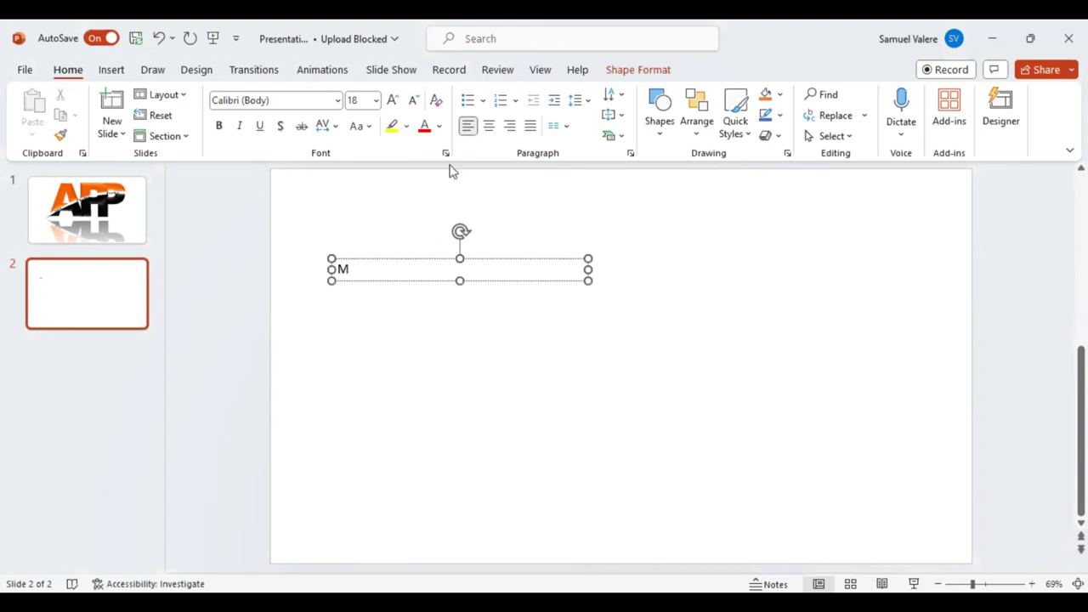
{"action": "key", "text": "ctrl+e"}
{"action": "left_click", "coordinate": [281, 101]}
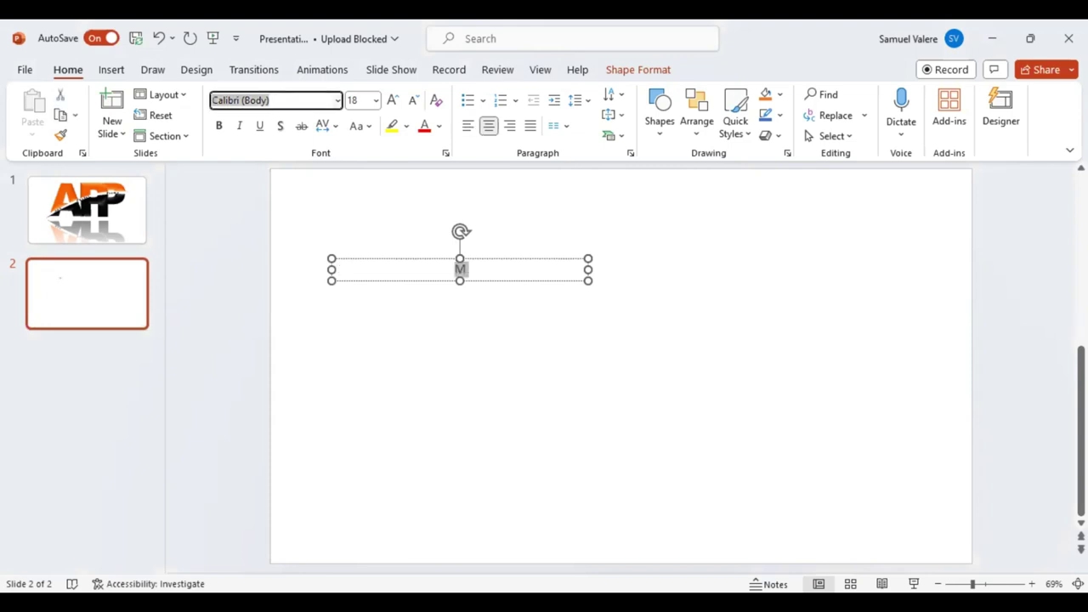
{"action": "type", "text": "Impact"}
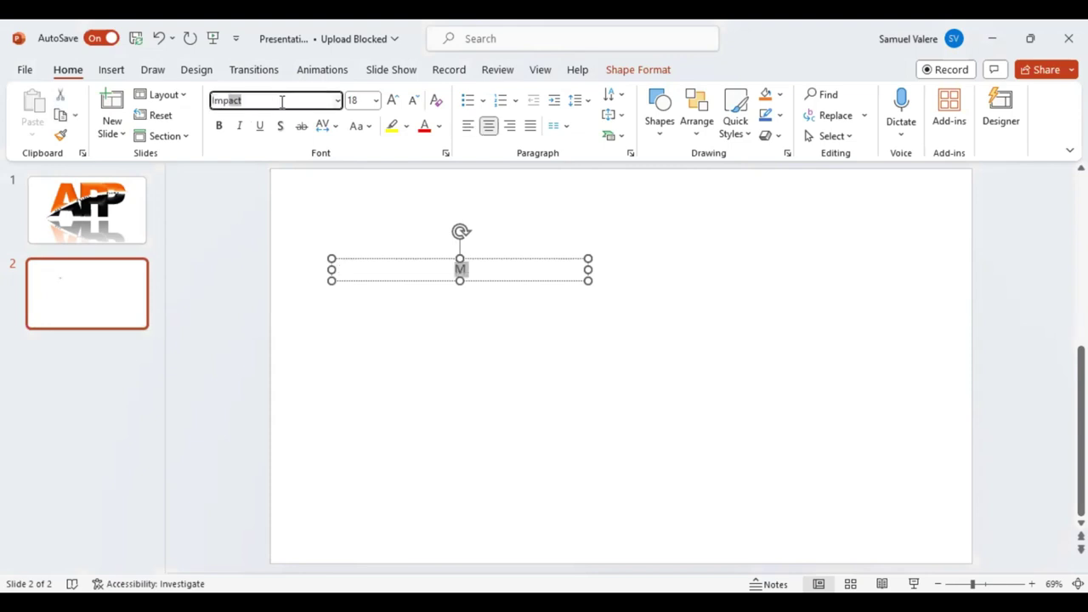
{"action": "key", "text": "Return"}
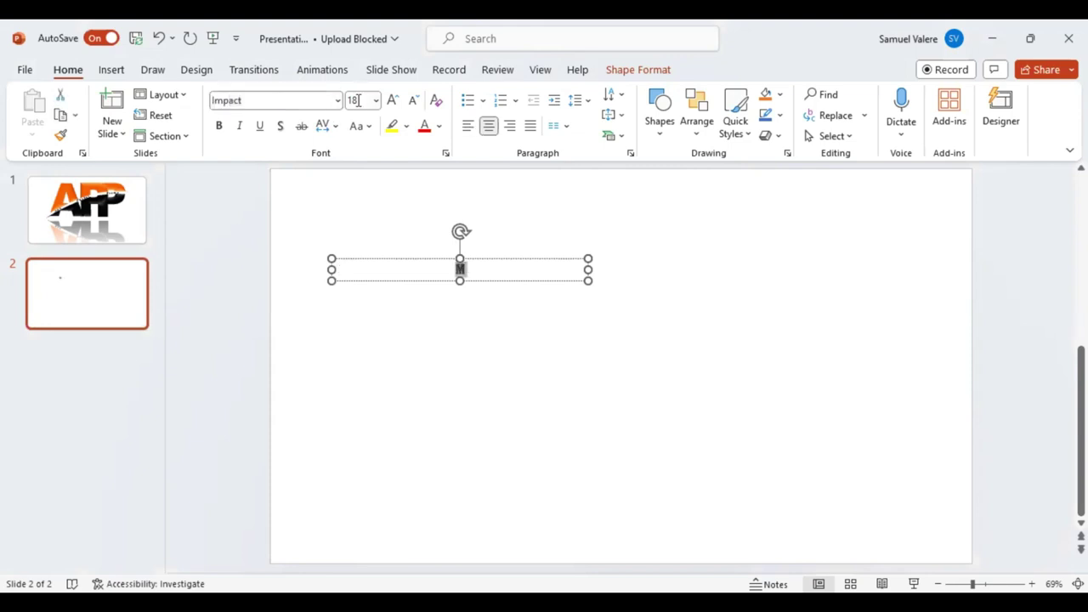
Enlarge the M to font size 333 and deselect it.
{"action": "left_click", "coordinate": [357, 100]}
{"action": "type", "text": "33"}
{"action": "type", "text": "3"}
{"action": "key", "text": "Return"}
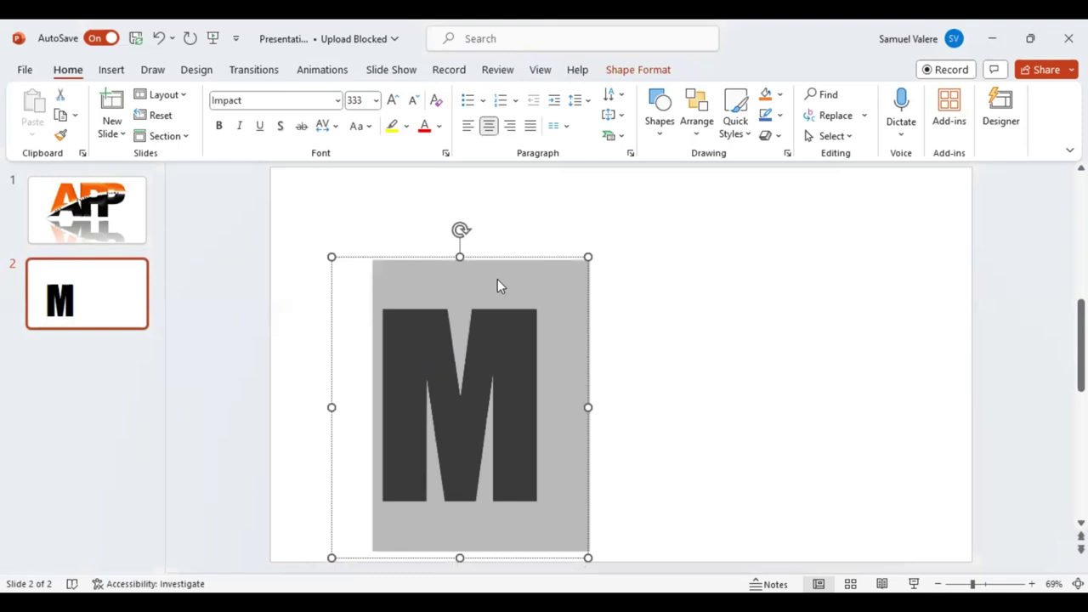
{"action": "left_click", "coordinate": [585, 332]}
{"action": "left_click", "coordinate": [600, 315]}
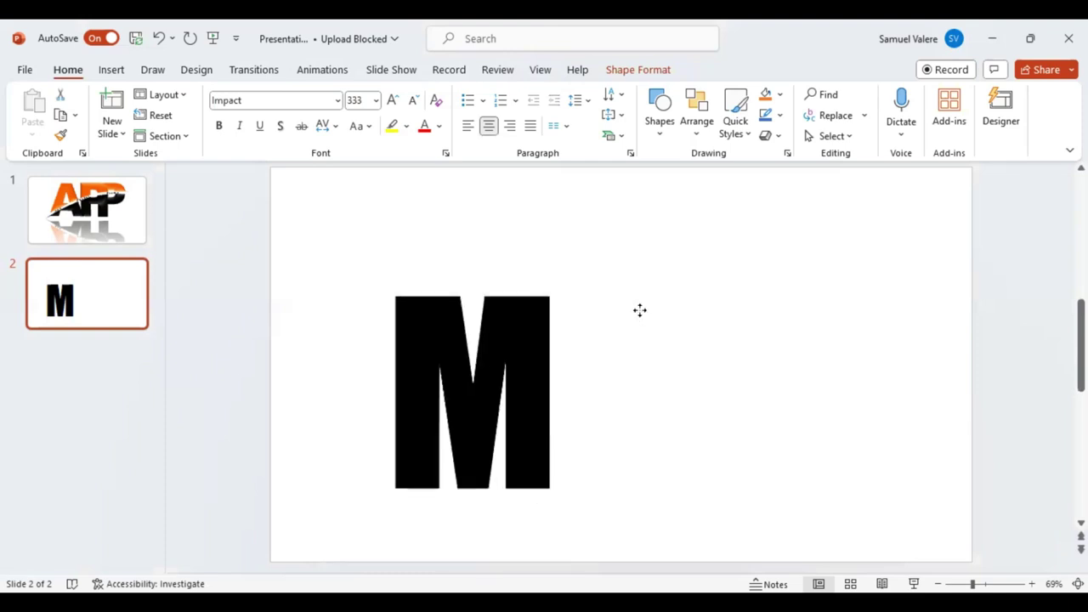
Copy the M, change the copy to R, and nudge it left against the M.
{"action": "mouse_move", "coordinate": [600, 315]}
{"action": "left_mouse_down"}
{"action": "mouse_move", "coordinate": [630, 293]}
{"action": "mouse_move", "coordinate": [648, 329]}
{"action": "left_mouse_up"}
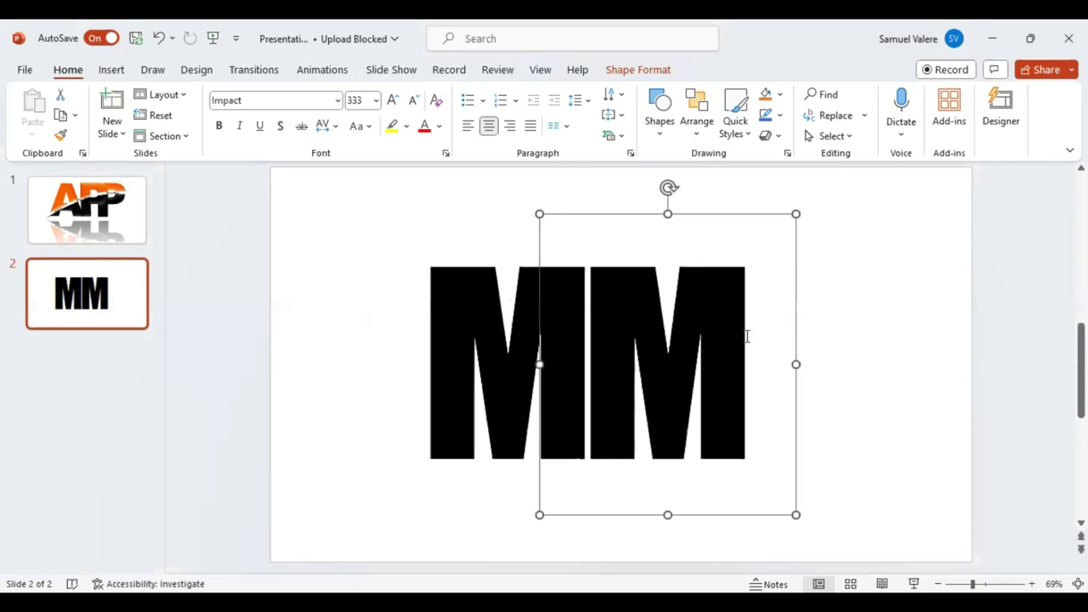
{"action": "double_click", "coordinate": [624, 342]}
{"action": "type", "text": "R"}
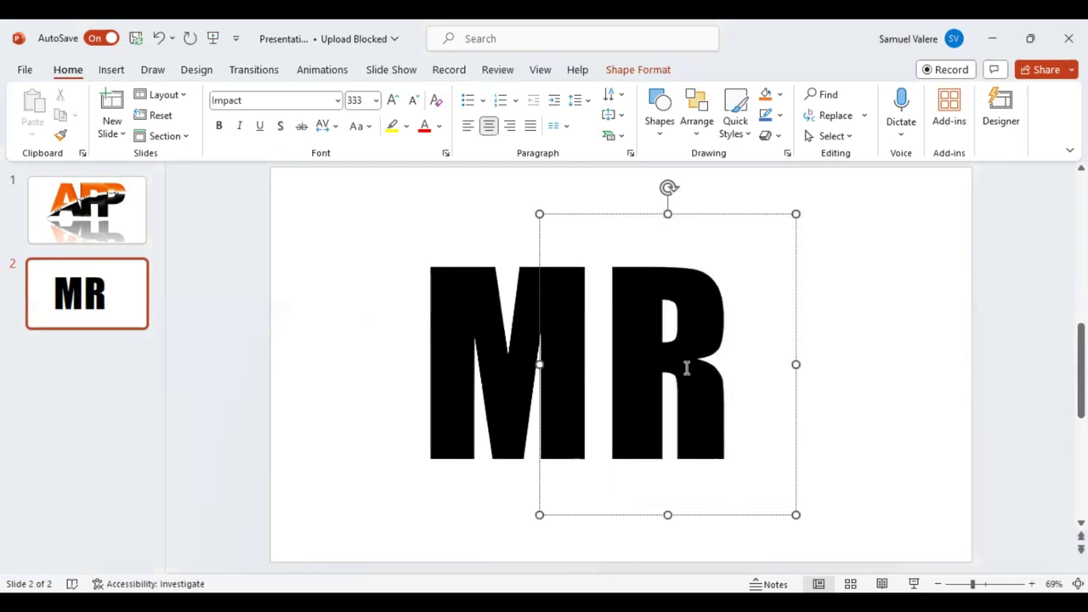
{"action": "key", "text": "Escape"}
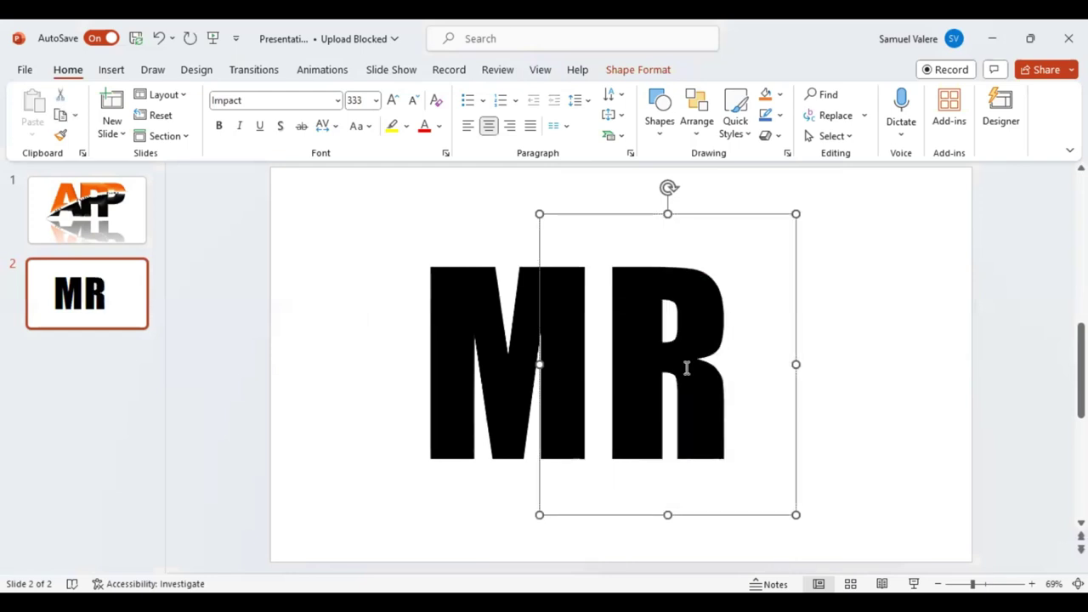
{"action": "key", "text": "Left"}
{"action": "key", "text": "Left"}
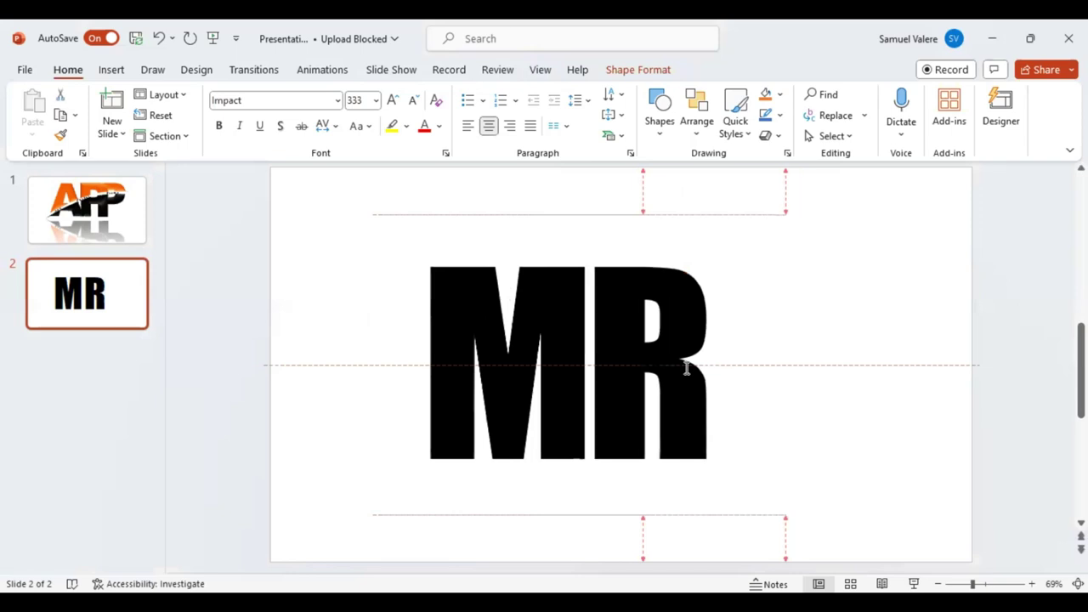
{"action": "key", "text": "ctrl+Left"}
{"action": "key", "text": "ctrl+Left"}
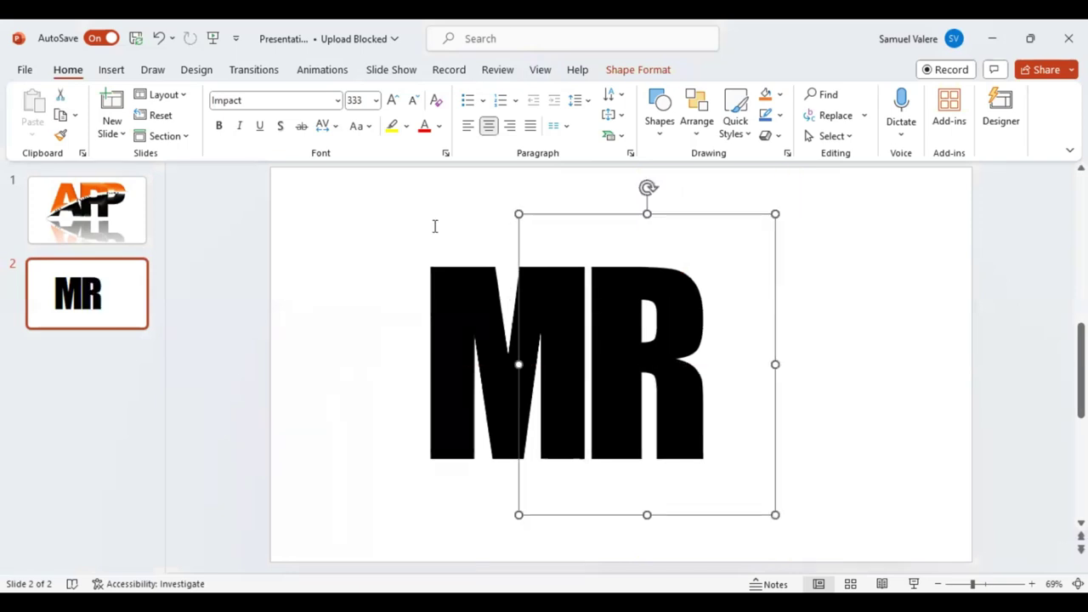
Draw a long thin rectangle and rotate it diagonally across the MR letters.
{"action": "left_click", "coordinate": [116, 71]}
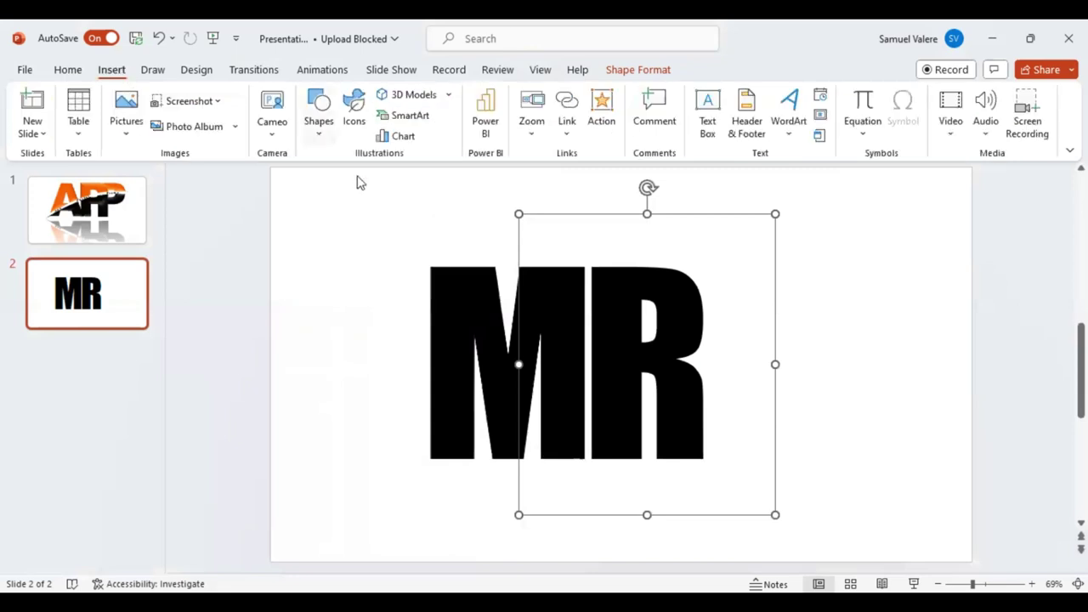
{"action": "mouse_move", "coordinate": [379, 269]}
{"action": "left_mouse_down"}
{"action": "mouse_move", "coordinate": [620, 326]}
{"action": "mouse_move", "coordinate": [886, 294]}
{"action": "mouse_move", "coordinate": [901, 283]}
{"action": "left_mouse_up"}
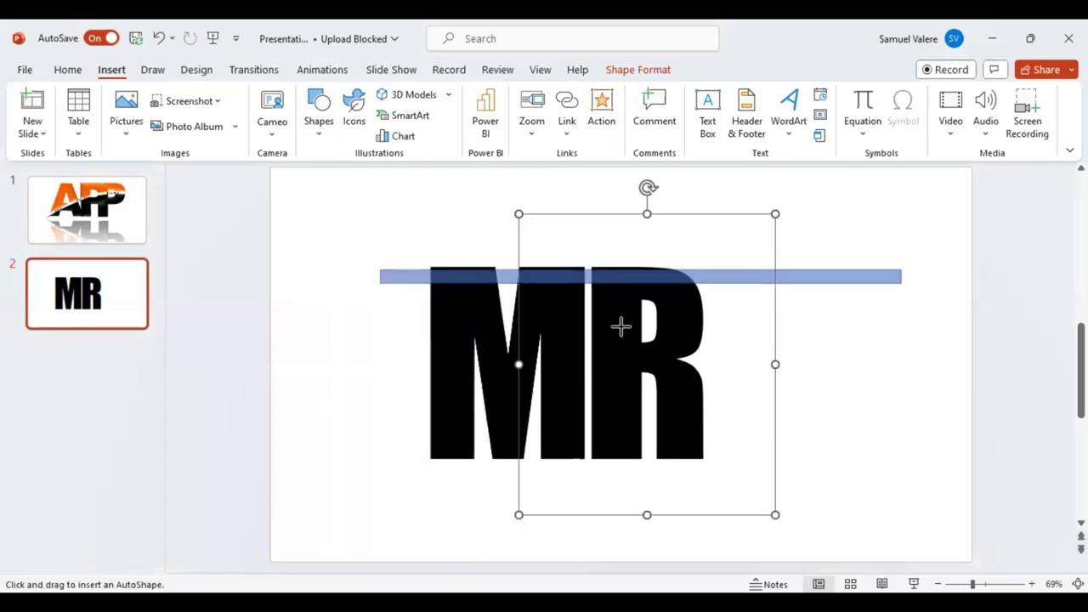
{"action": "mouse_move", "coordinate": [643, 250]}
{"action": "left_mouse_down"}
{"action": "mouse_move", "coordinate": [652, 260]}
{"action": "mouse_move", "coordinate": [570, 310]}
{"action": "mouse_move", "coordinate": [553, 336]}
{"action": "left_mouse_up"}
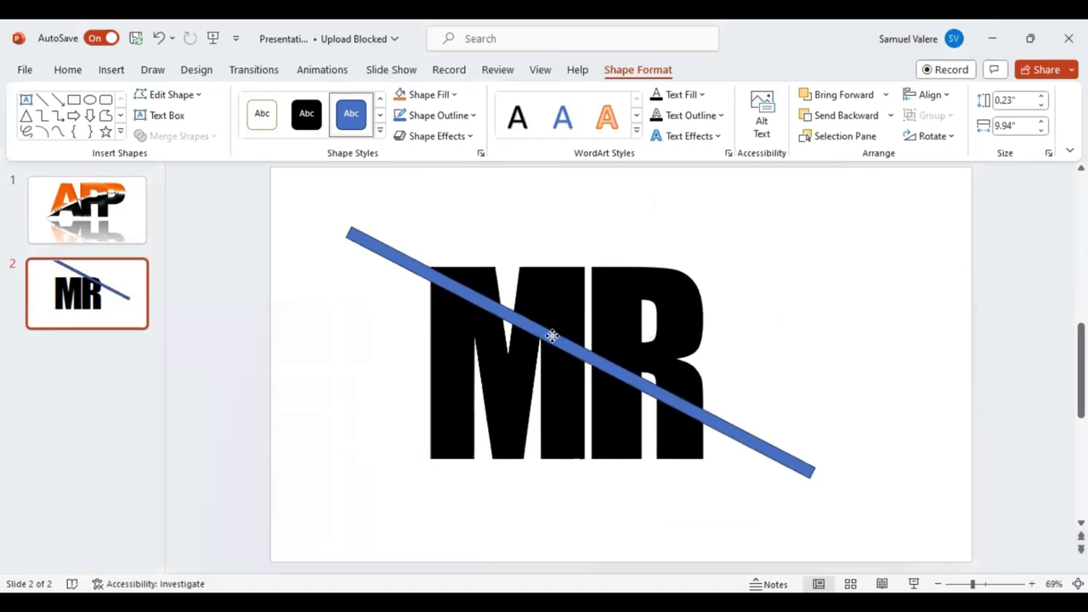
{"action": "left_click_drag", "start_coordinate": [552, 335], "coordinate": [552, 337]}
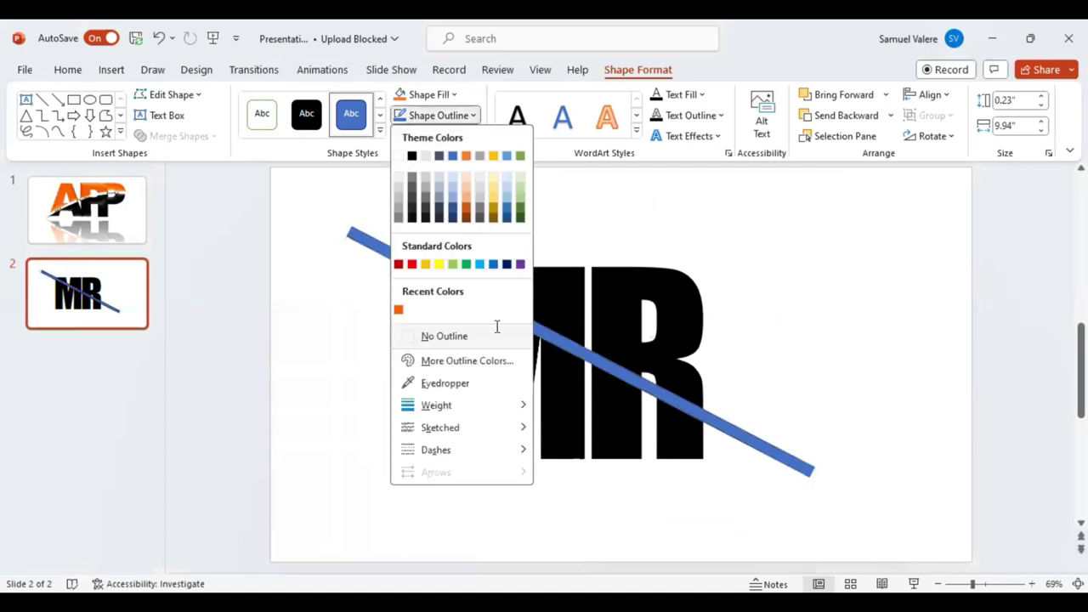
Remove the bar's outline and select it together with the letters.
{"action": "left_click", "coordinate": [497, 326]}
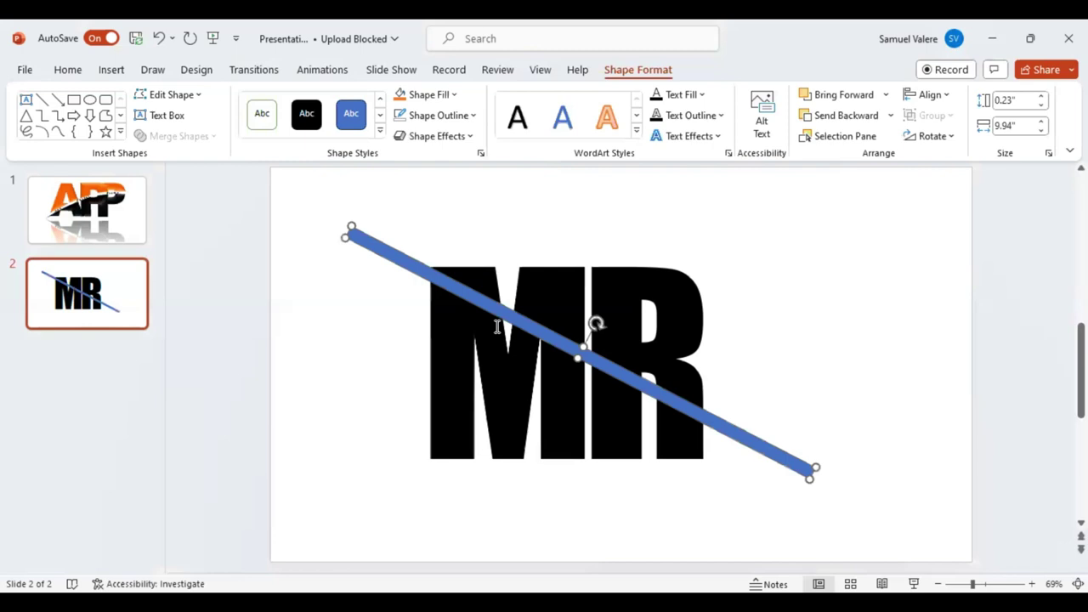
{"action": "left_click", "coordinate": [627, 289]}
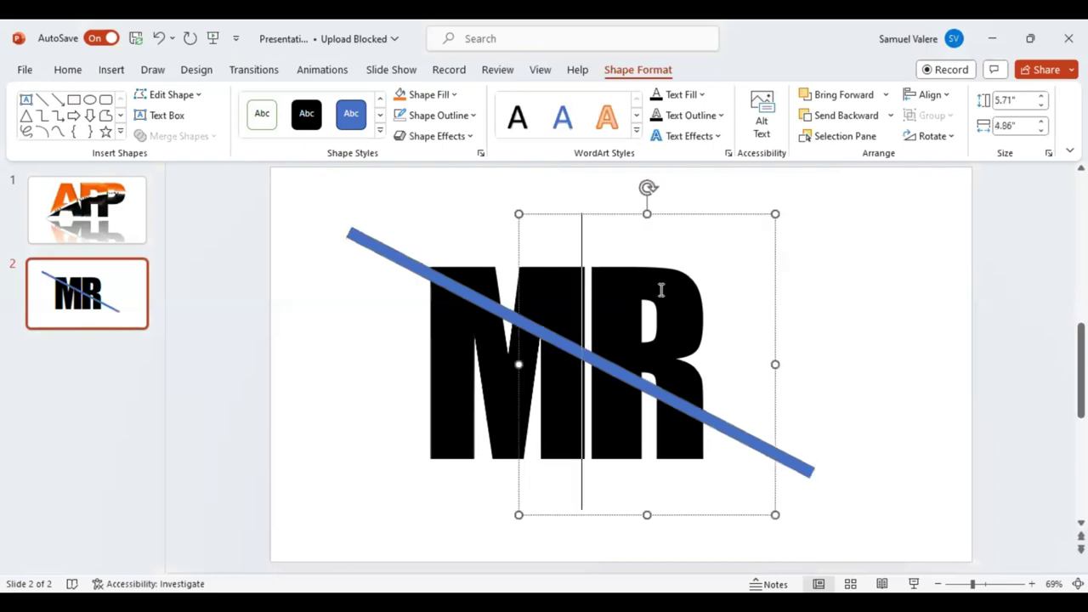
{"action": "left_click", "coordinate": [472, 295], "text": "shift"}
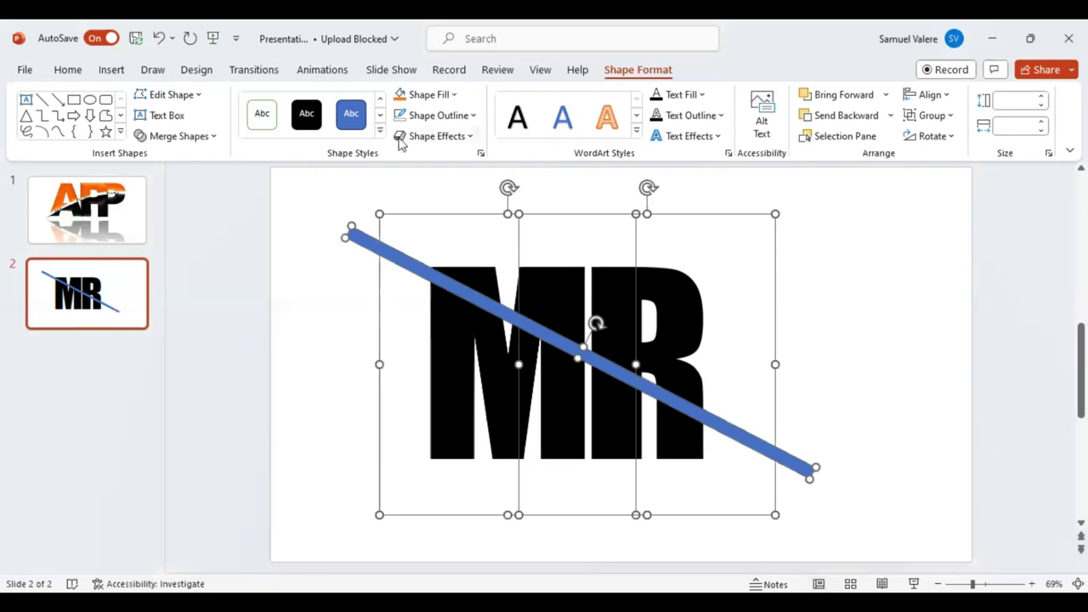
Fragment the letters and bar, then delete the bar pieces left of and over the M.
{"action": "left_click", "coordinate": [212, 139]}
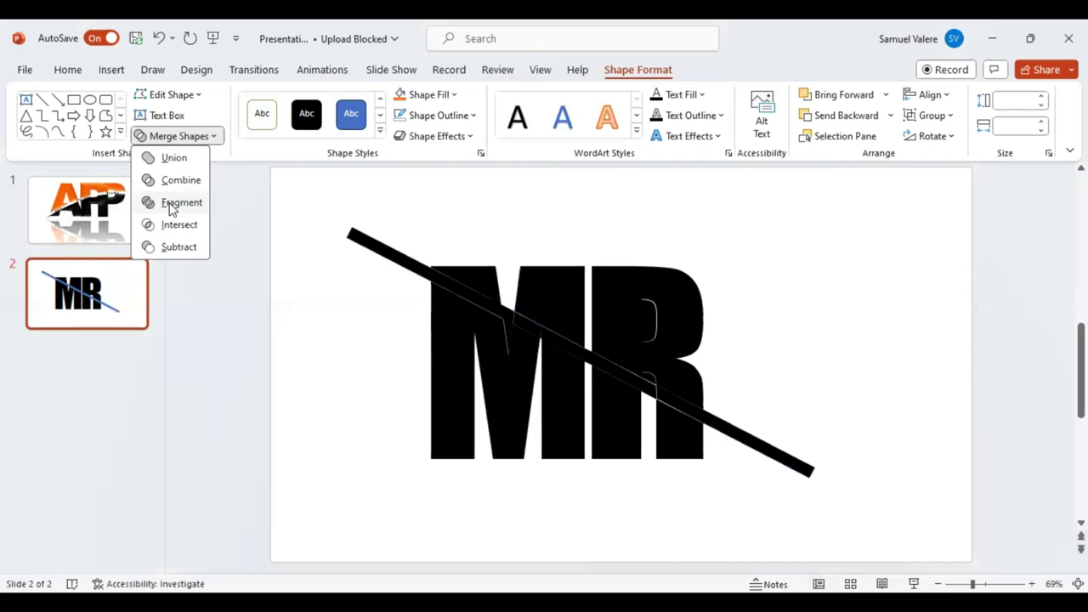
{"action": "left_click", "coordinate": [378, 251]}
{"action": "key", "text": "Delete"}
{"action": "left_click", "coordinate": [504, 316]}
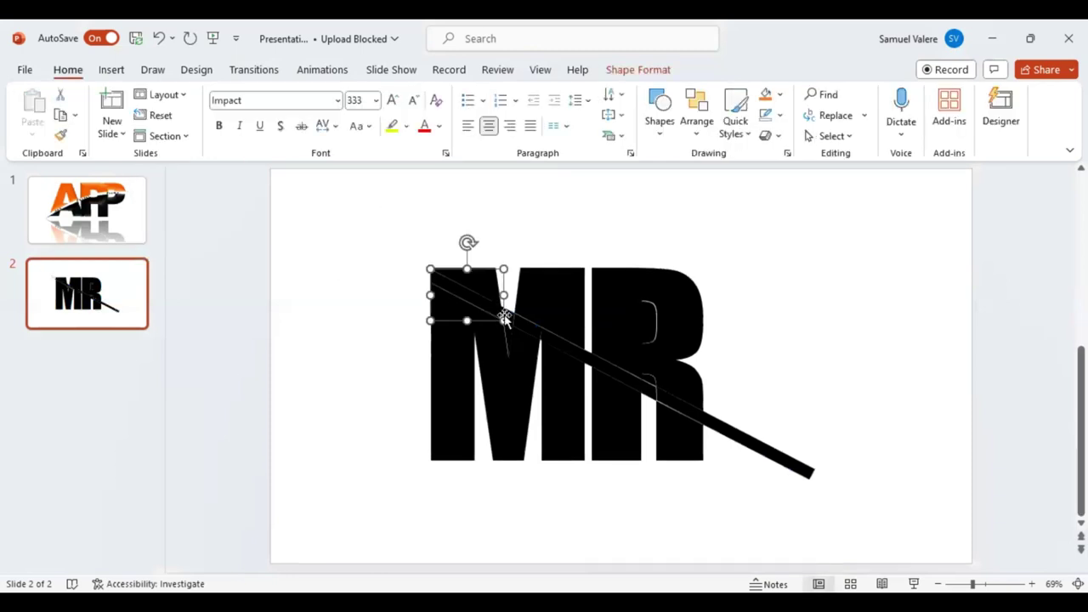
{"action": "key", "text": "Delete"}
{"action": "left_click", "coordinate": [506, 331]}
{"action": "key", "text": "Delete"}
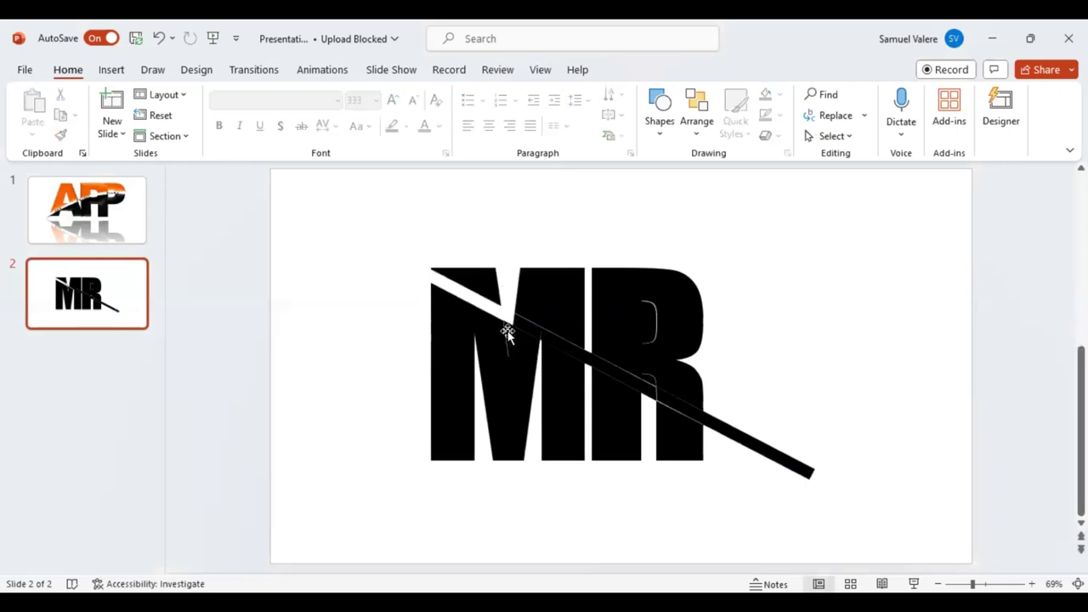
Check the bar fragments across the letters and delete the bar end sticking past the R.
{"action": "left_click", "coordinate": [508, 331]}
{"action": "left_click", "coordinate": [537, 333]}
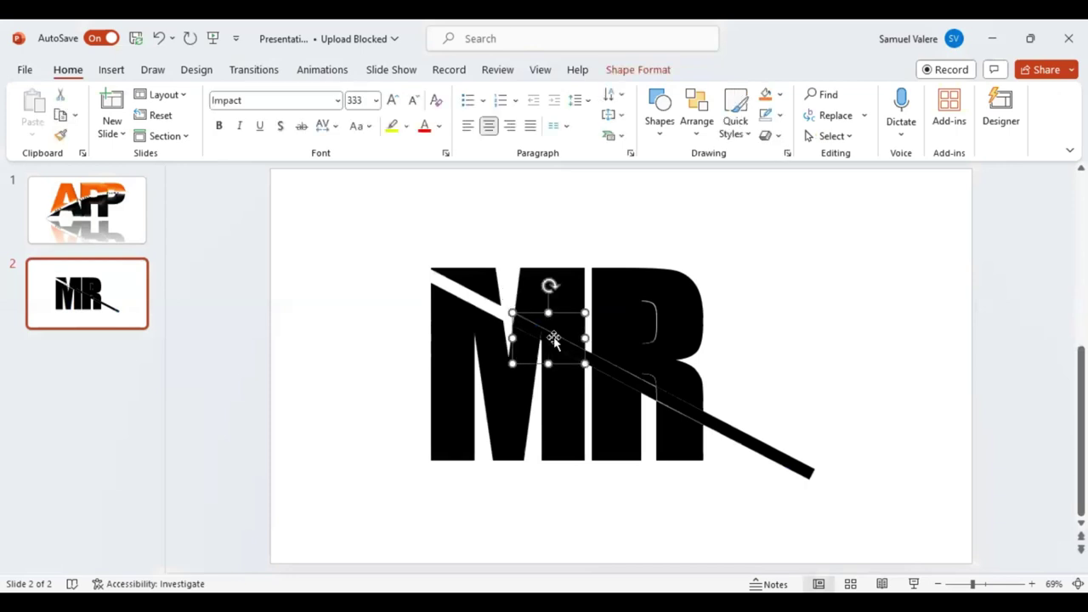
{"action": "left_click", "coordinate": [541, 336]}
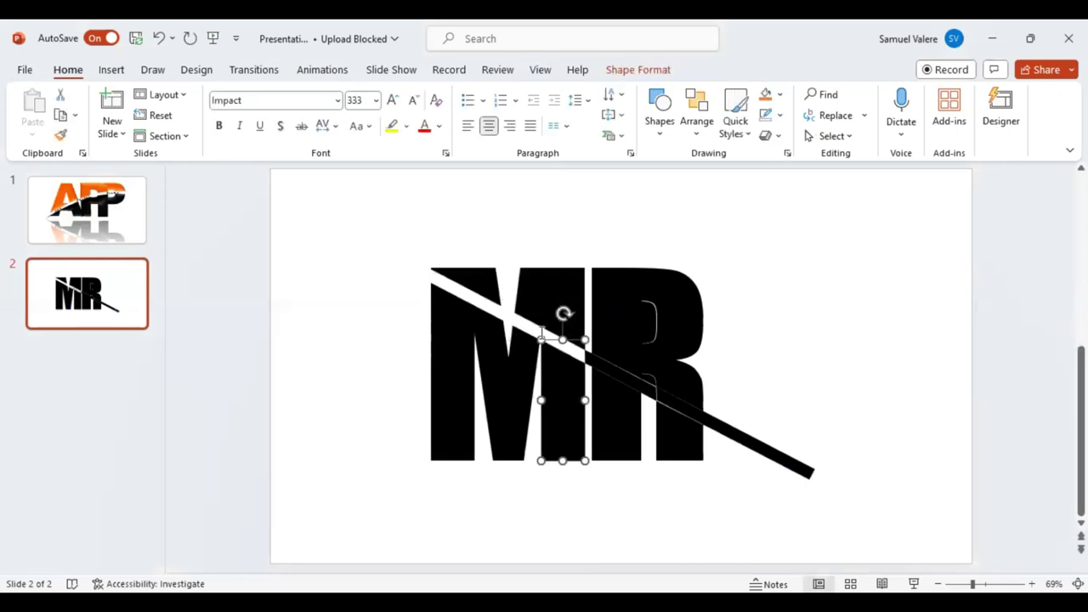
{"action": "left_click", "coordinate": [541, 372]}
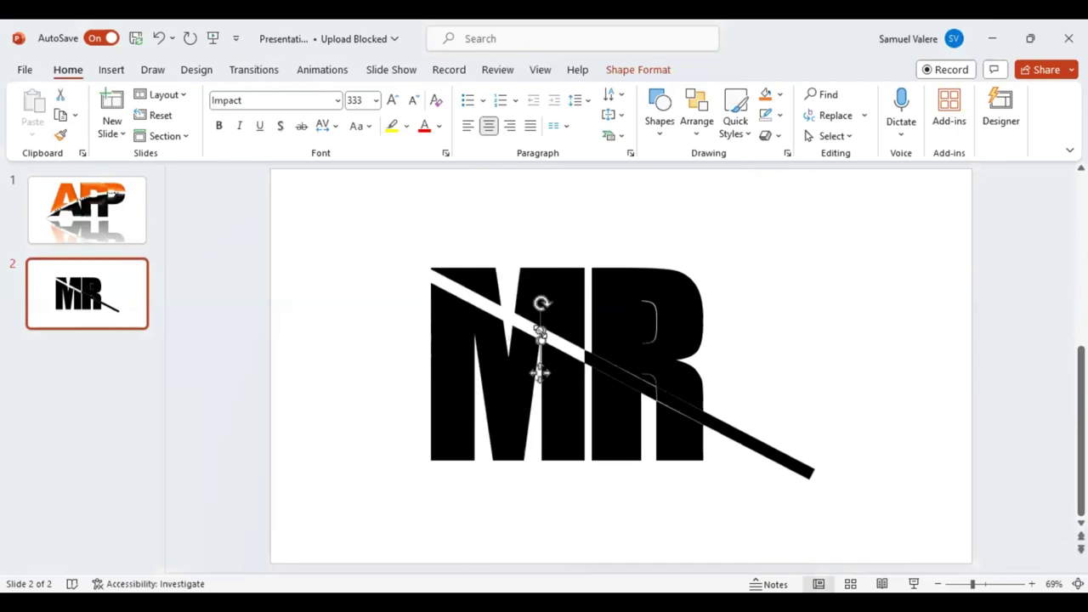
{"action": "left_click", "coordinate": [589, 359]}
{"action": "left_click", "coordinate": [589, 359]}
{"action": "left_click", "coordinate": [601, 364]}
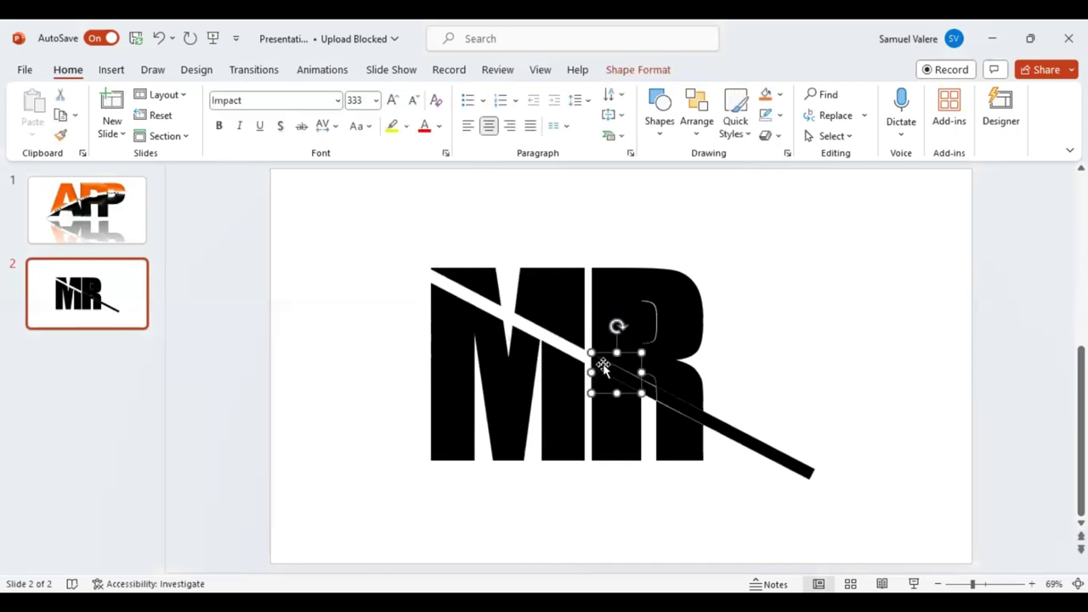
{"action": "left_click", "coordinate": [648, 390]}
{"action": "left_click", "coordinate": [652, 393]}
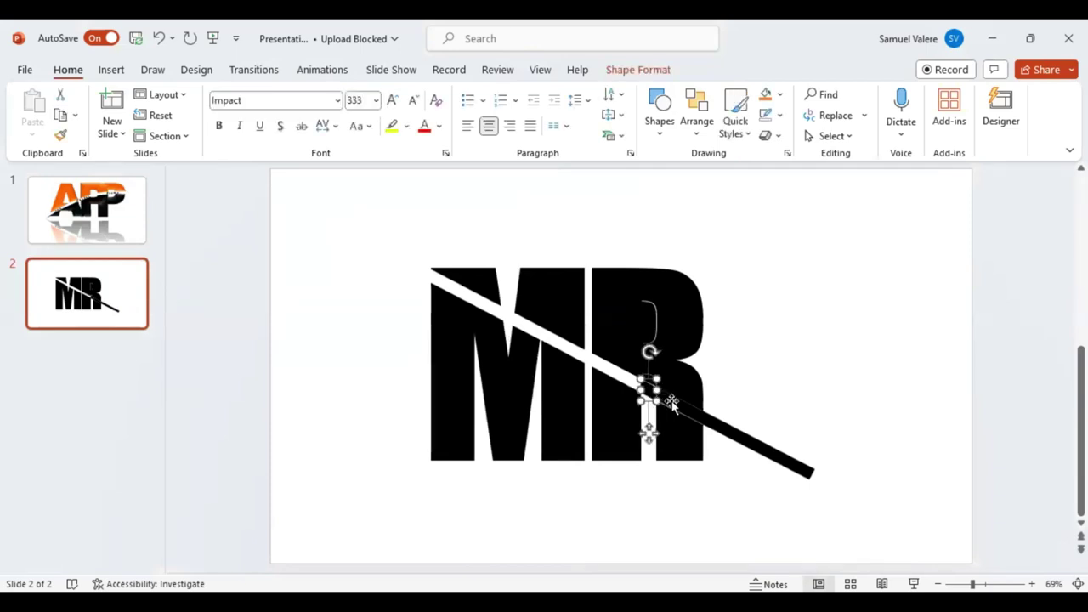
{"action": "left_click", "coordinate": [724, 430]}
{"action": "left_click", "coordinate": [724, 431]}
{"action": "key", "text": "Delete"}
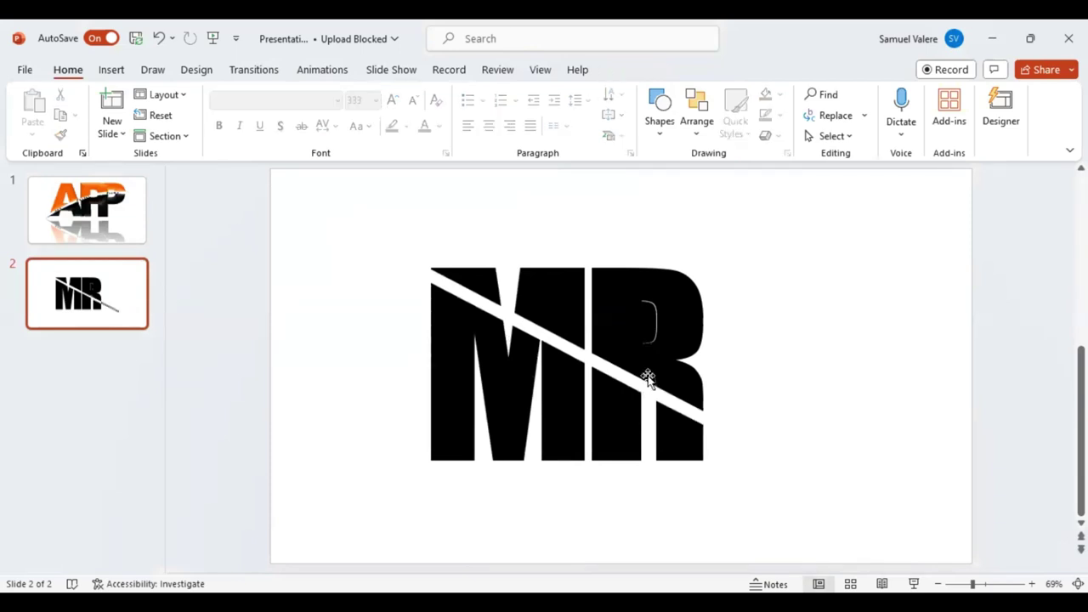
Delete the small leftover piece inside the R.
{"action": "left_click", "coordinate": [649, 323]}
{"action": "left_click", "coordinate": [648, 323]}
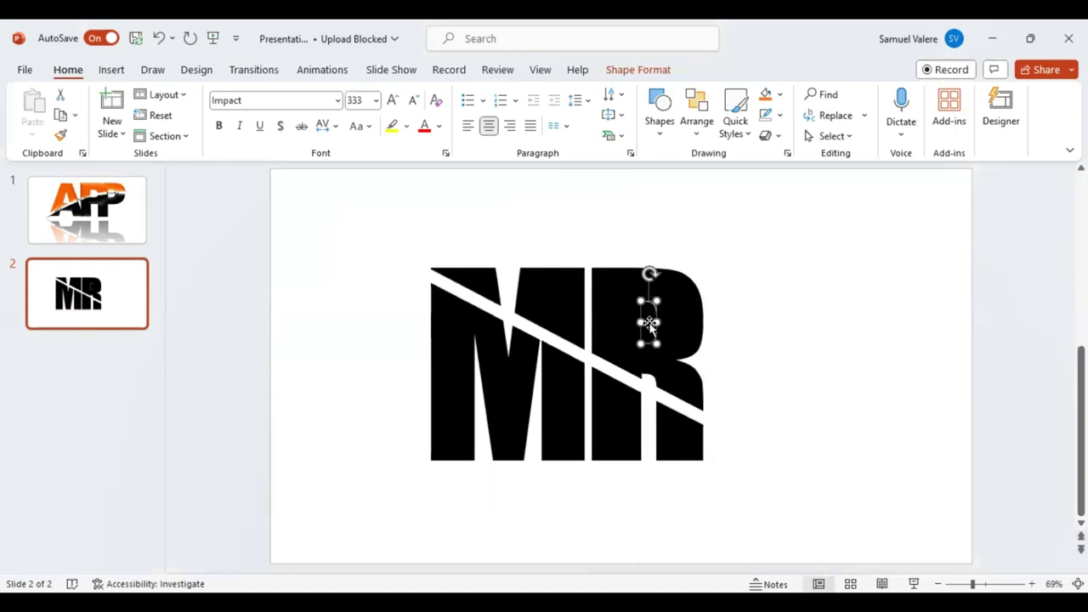
{"action": "key", "text": "Delete"}
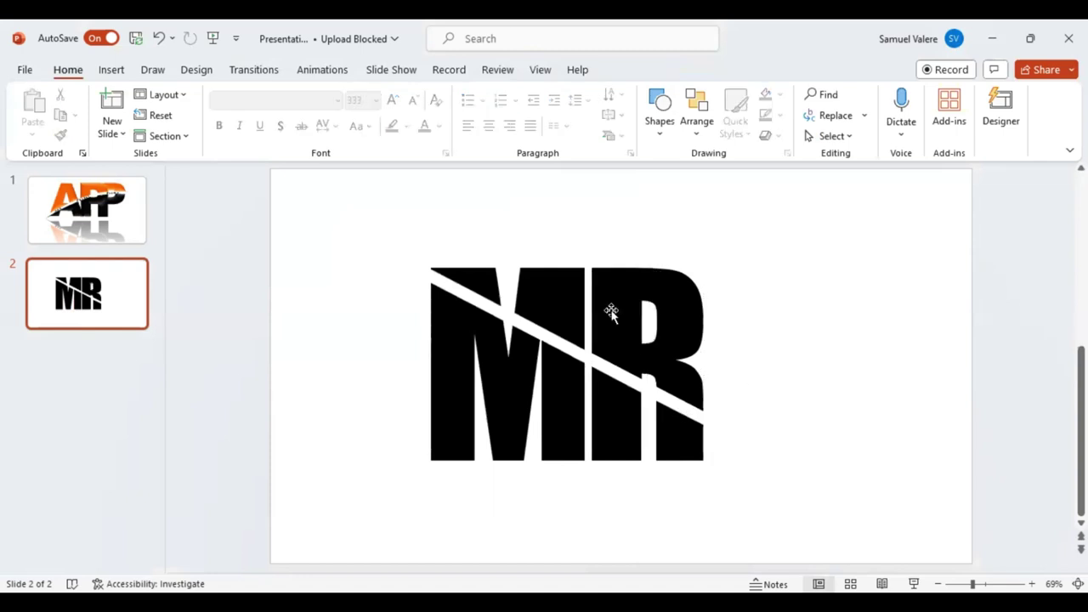
Draw a parallelogram to the left of the M and move it lower.
{"action": "left_click", "coordinate": [110, 69]}
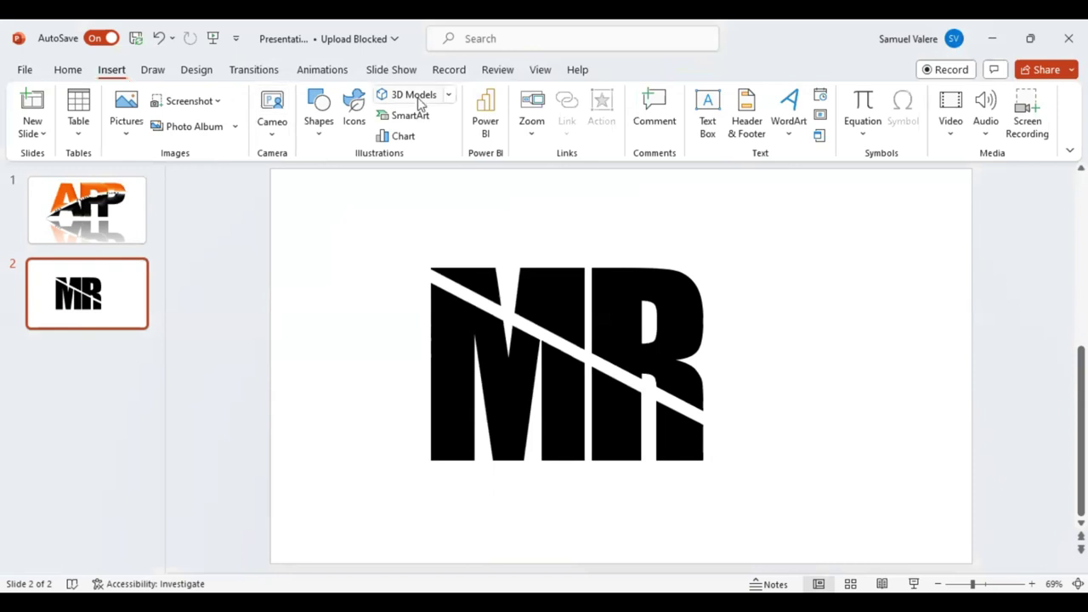
{"action": "left_click", "coordinate": [317, 136]}
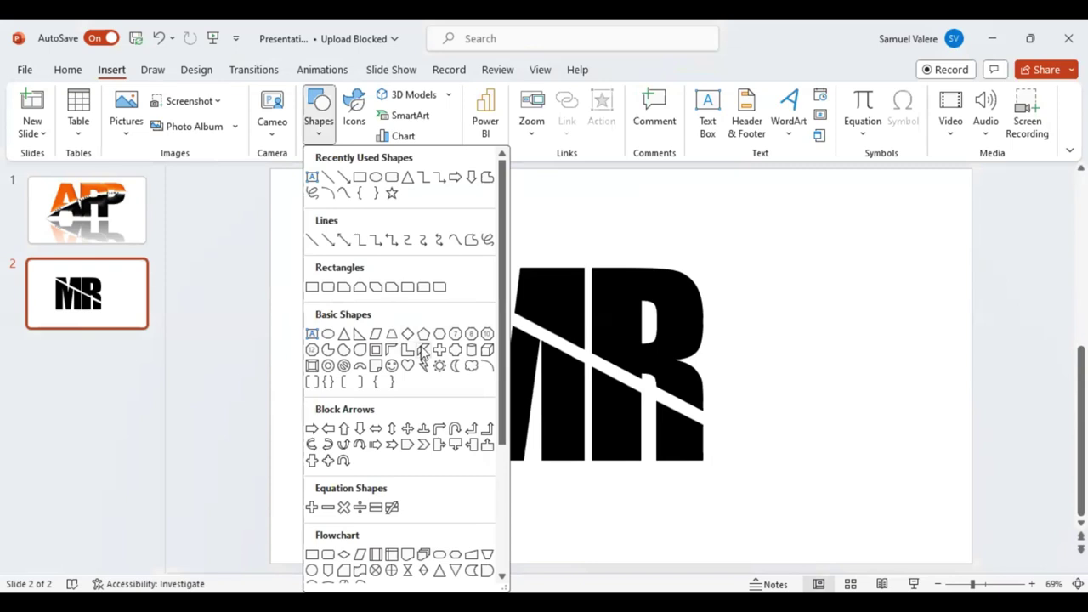
{"action": "left_click", "coordinate": [456, 350]}
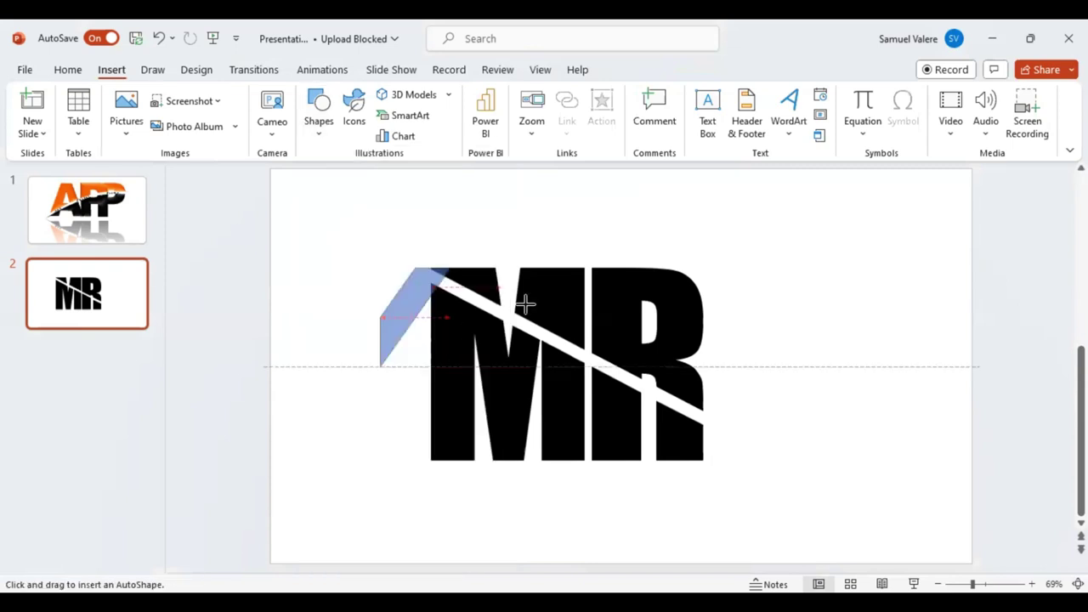
{"action": "mouse_move", "coordinate": [525, 303]}
{"action": "left_mouse_down"}
{"action": "mouse_move", "coordinate": [446, 324]}
{"action": "mouse_move", "coordinate": [420, 291]}
{"action": "left_mouse_up"}
{"action": "key", "text": "Down"}
{"action": "key", "text": "Down"}
{"action": "key", "text": "Down"}
{"action": "key", "text": "Down"}
{"action": "key", "text": "Down"}
{"action": "key", "text": "Down"}
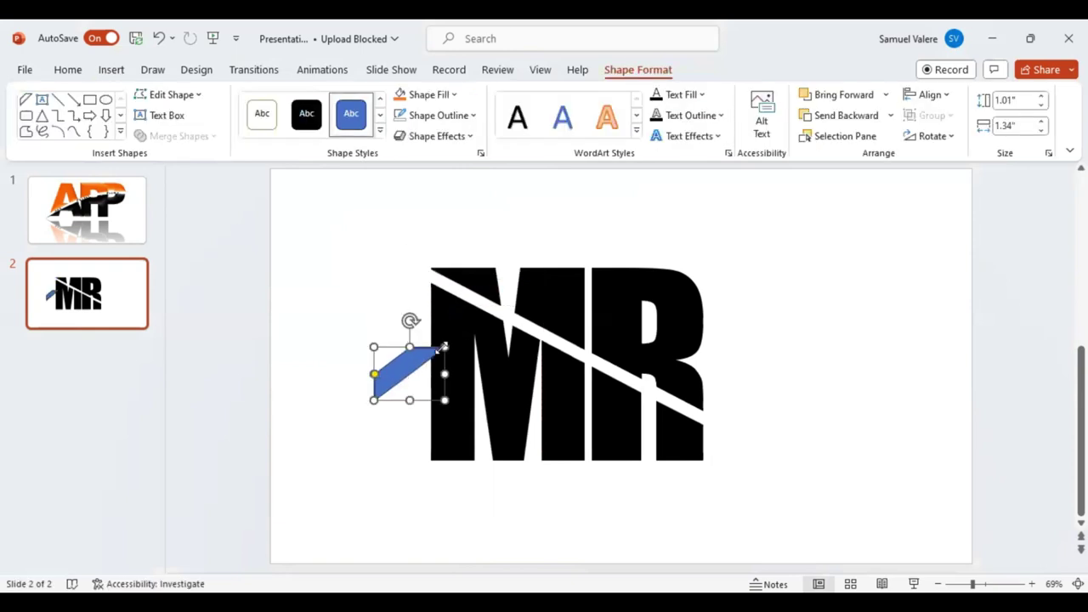
Enlarge the parallelogram to 3.96 by 4.48 inches and rotate it toward the slash angle.
{"action": "mouse_move", "coordinate": [444, 347]}
{"action": "left_mouse_down"}
{"action": "mouse_move", "coordinate": [498, 324]}
{"action": "mouse_move", "coordinate": [470, 323]}
{"action": "left_mouse_up"}
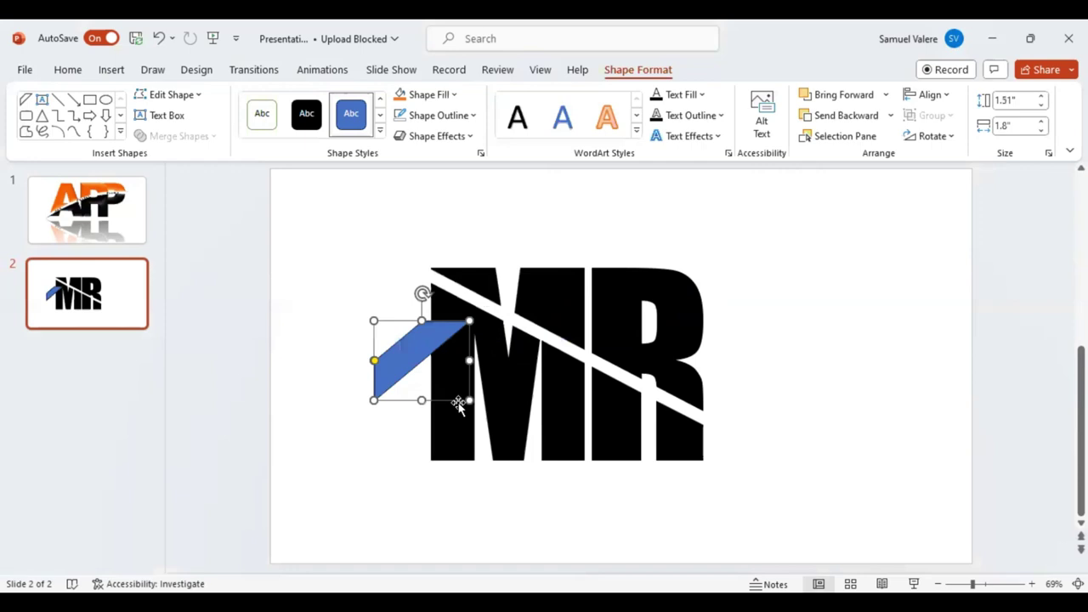
{"action": "left_click_drag", "start_coordinate": [469, 400], "coordinate": [615, 498]}
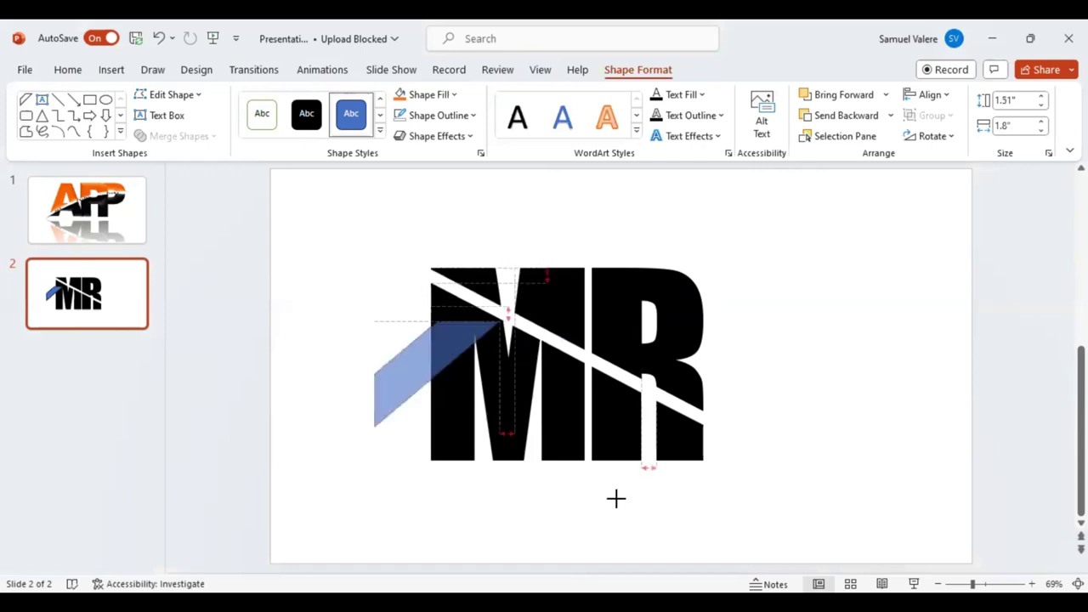
{"action": "left_click_drag", "start_coordinate": [615, 498], "coordinate": [611, 529]}
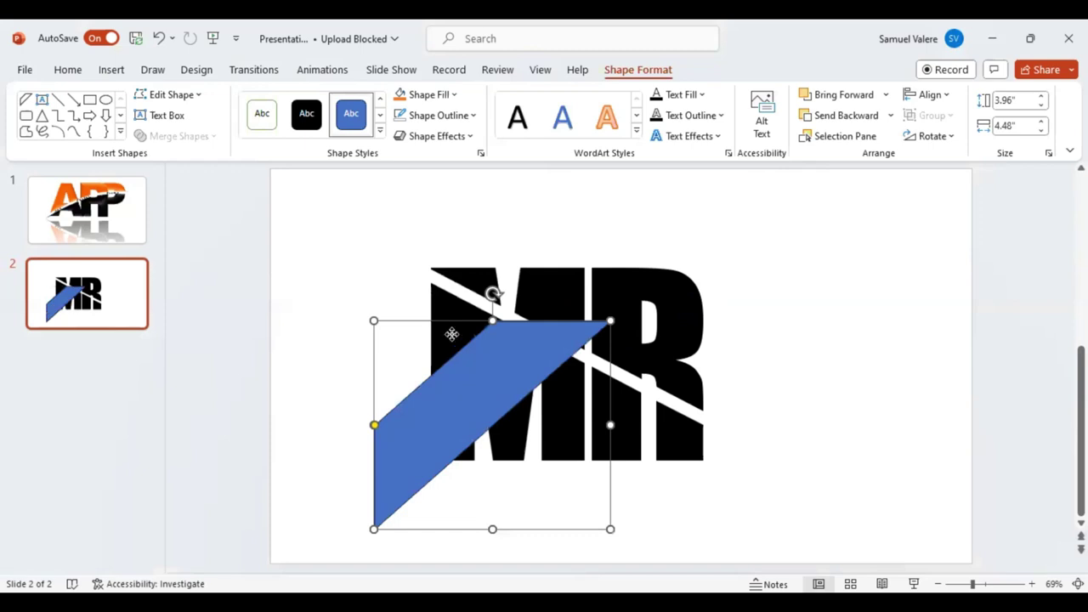
{"action": "left_click_drag", "start_coordinate": [451, 334], "coordinate": [432, 288]}
{"action": "left_click_drag", "start_coordinate": [474, 249], "coordinate": [539, 357]}
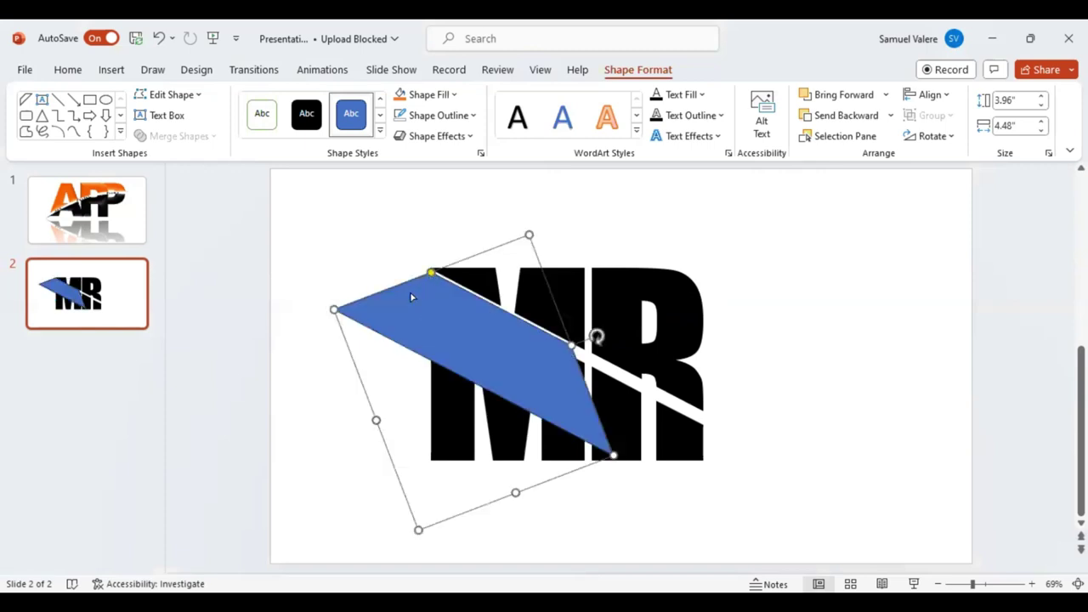
Narrow the parallelogram into a thin 5.63 by 6.3 inch strip lying along the slash.
{"action": "mouse_move", "coordinate": [431, 273]}
{"action": "left_mouse_down"}
{"action": "mouse_move", "coordinate": [354, 336]}
{"action": "mouse_move", "coordinate": [334, 308]}
{"action": "mouse_move", "coordinate": [275, 287]}
{"action": "left_mouse_up"}
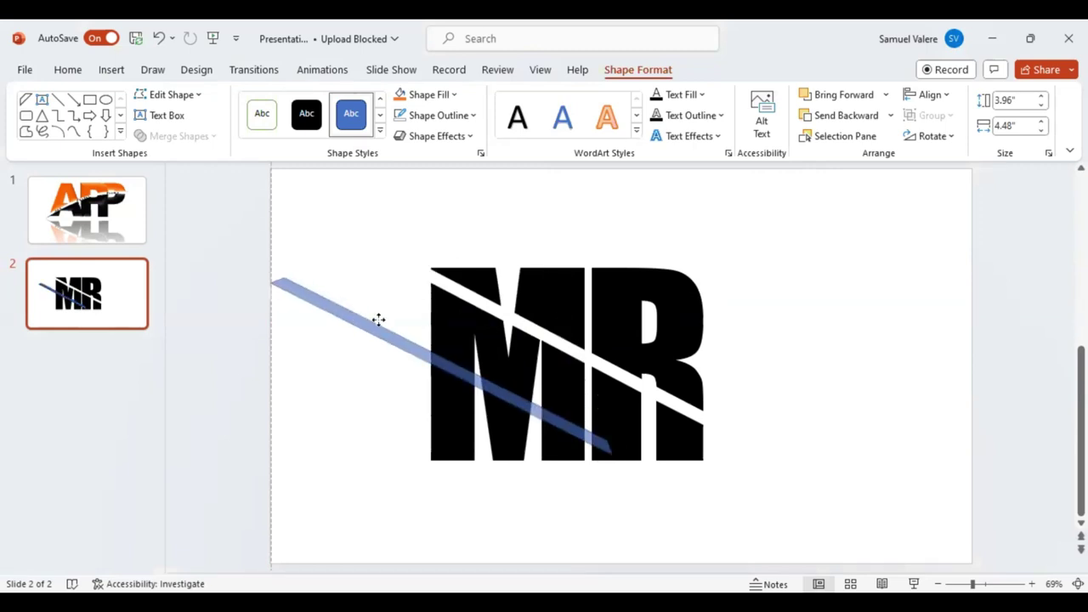
{"action": "left_click_drag", "start_coordinate": [377, 318], "coordinate": [451, 302]}
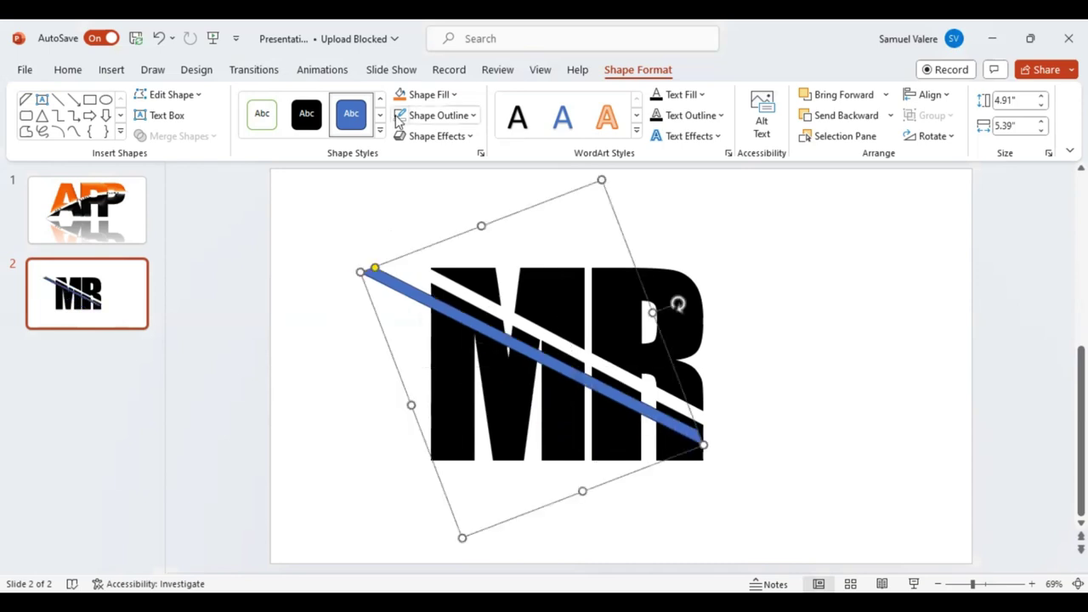
{"action": "mouse_move", "coordinate": [514, 350]}
{"action": "left_mouse_down"}
{"action": "mouse_move", "coordinate": [526, 327]}
{"action": "mouse_move", "coordinate": [538, 329]}
{"action": "left_mouse_up"}
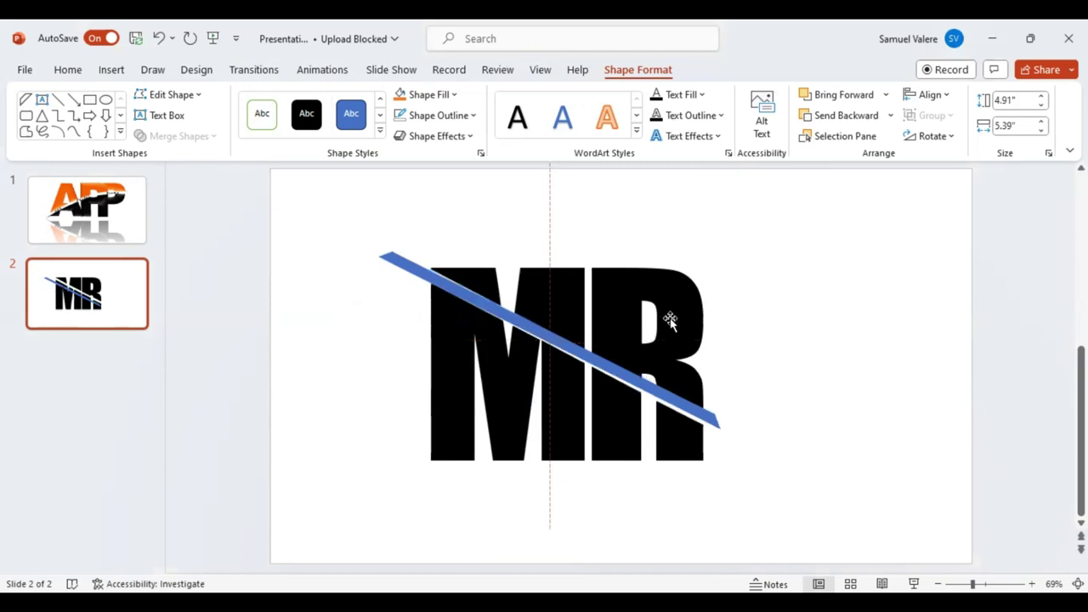
{"action": "left_click_drag", "start_coordinate": [721, 429], "coordinate": [773, 461]}
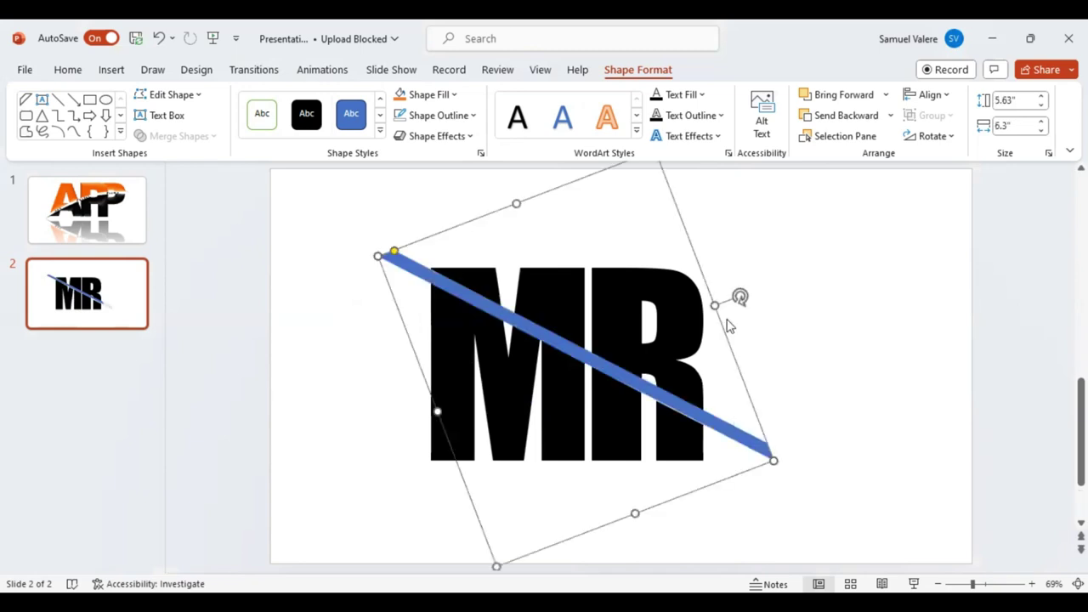
{"action": "left_click_drag", "start_coordinate": [740, 296], "coordinate": [740, 297]}
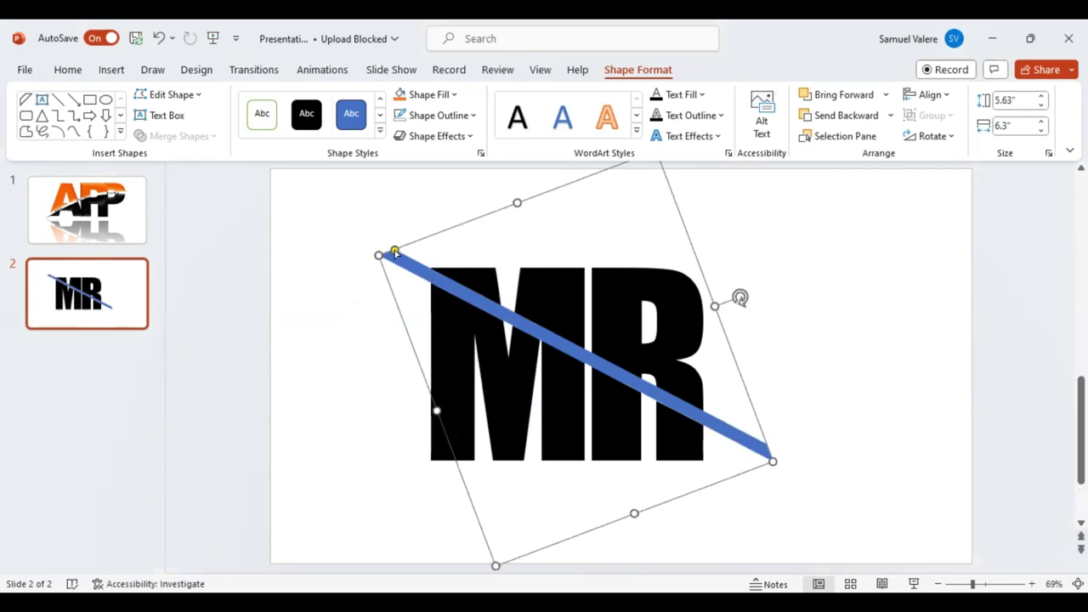
{"action": "left_click_drag", "start_coordinate": [395, 253], "coordinate": [387, 258]}
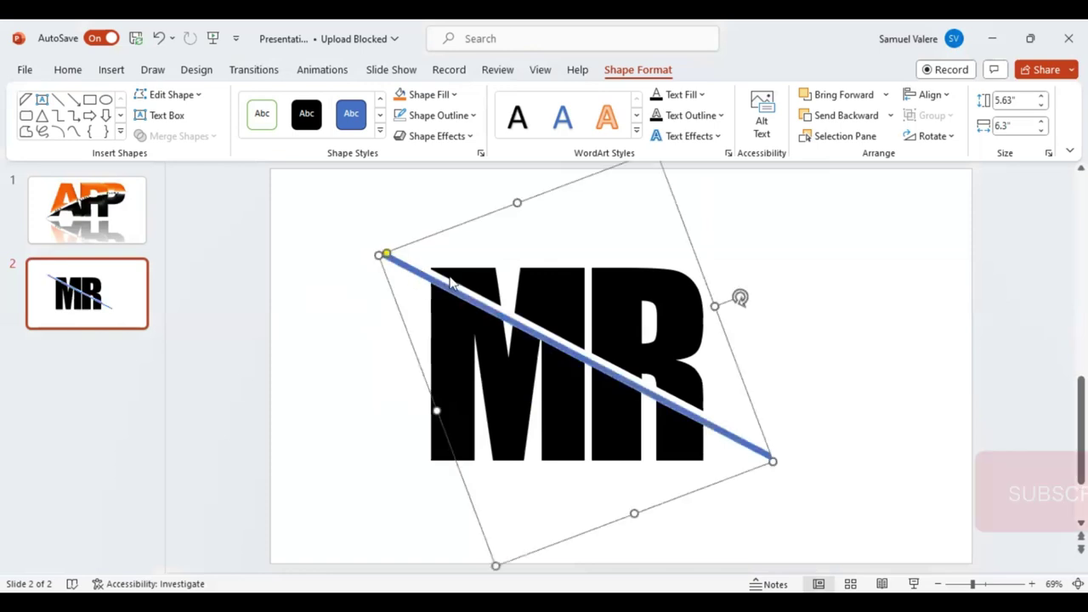
With Edit Points, move the bar's left and right end points along the slash.
{"action": "right_click", "coordinate": [459, 282]}
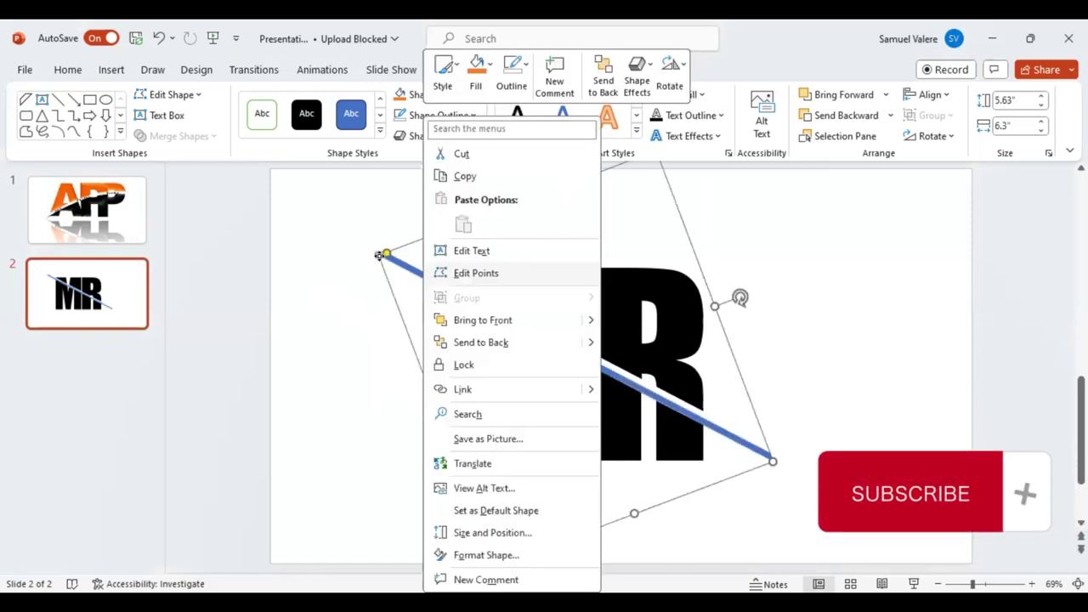
{"action": "left_click", "coordinate": [463, 274]}
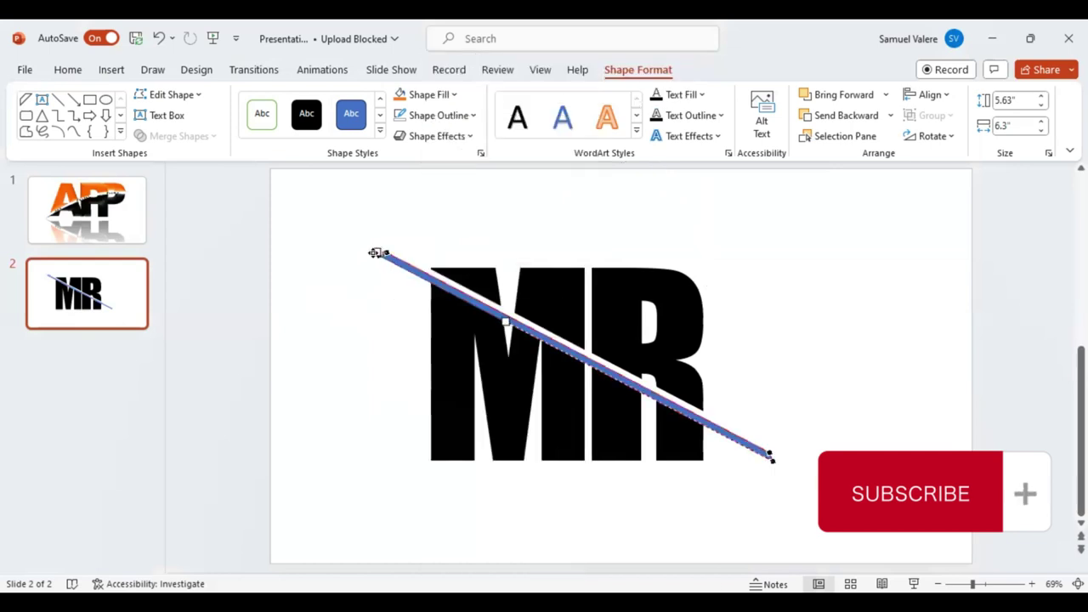
{"action": "left_click_drag", "start_coordinate": [375, 252], "coordinate": [382, 254]}
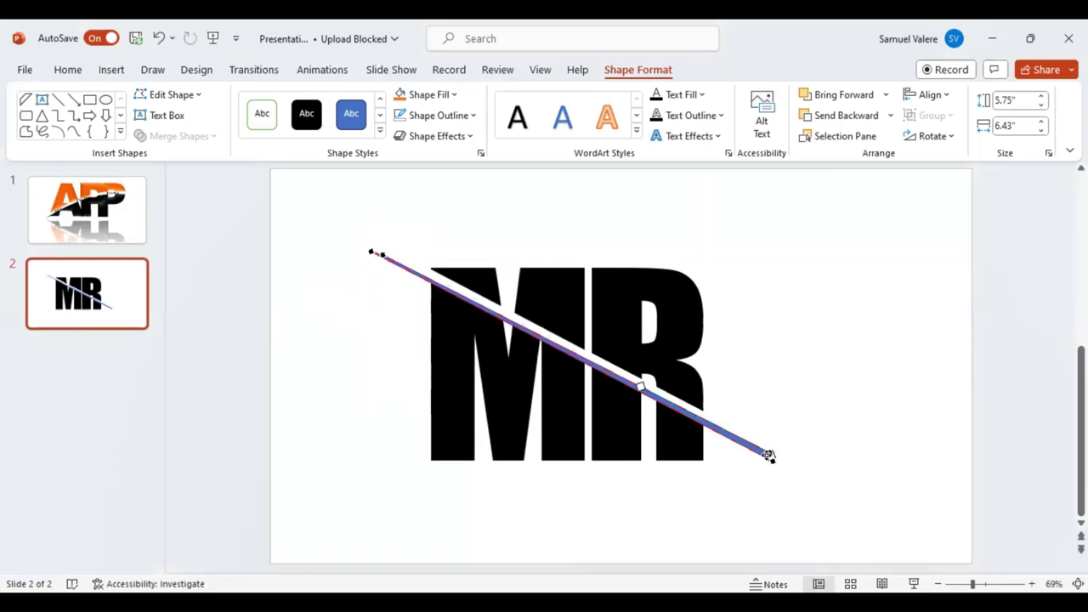
{"action": "left_click_drag", "start_coordinate": [768, 456], "coordinate": [767, 456]}
{"action": "left_click_drag", "start_coordinate": [768, 456], "coordinate": [768, 456]}
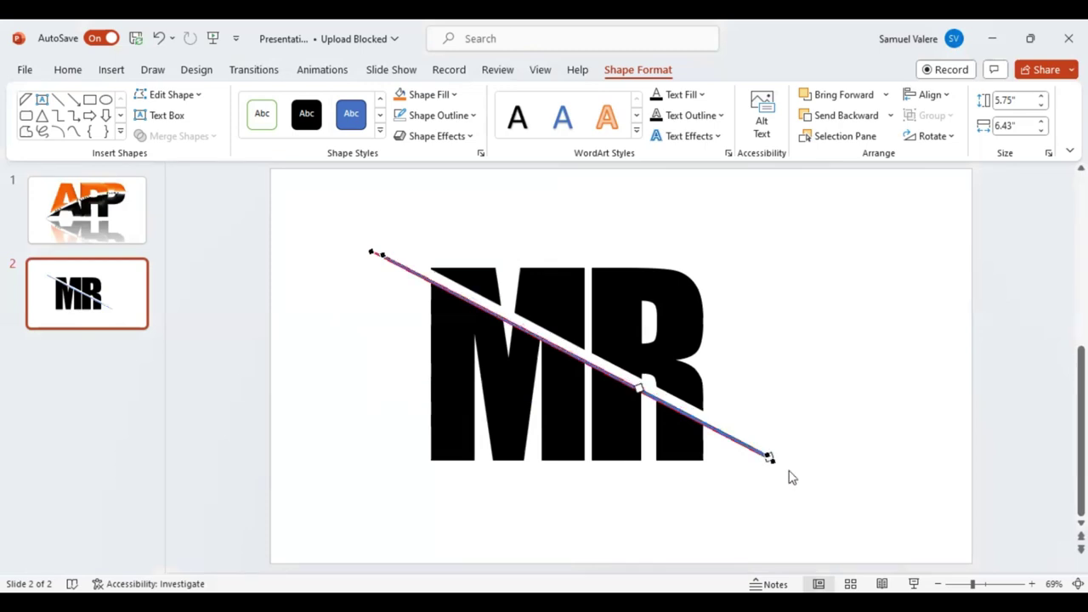
{"action": "left_click", "coordinate": [801, 461]}
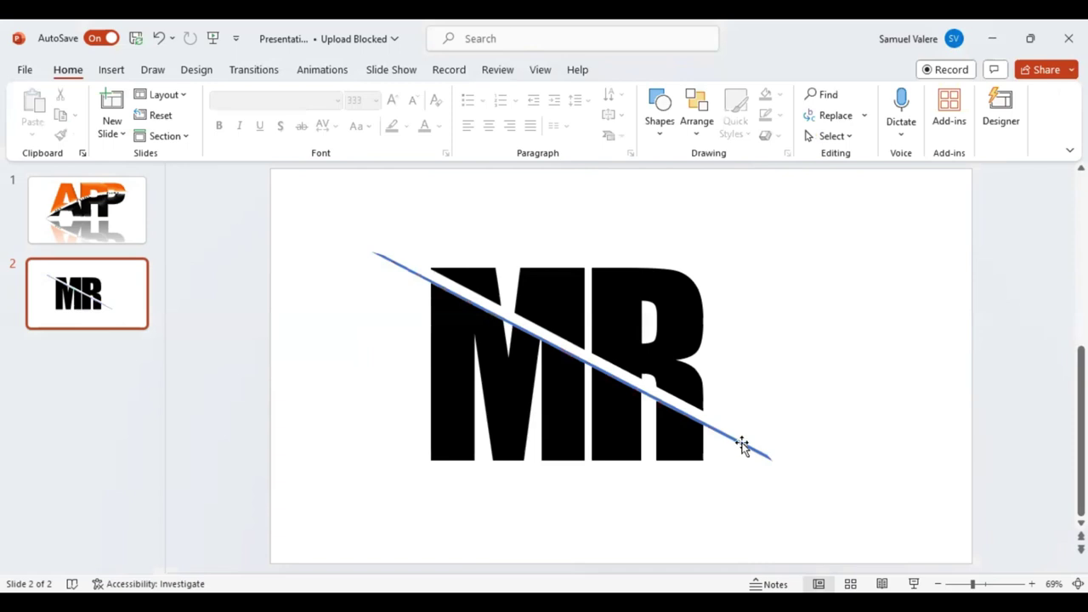
Refine both end points so the 5.9 by 6.58 inch strip spans the whole gap.
{"action": "left_click", "coordinate": [742, 446]}
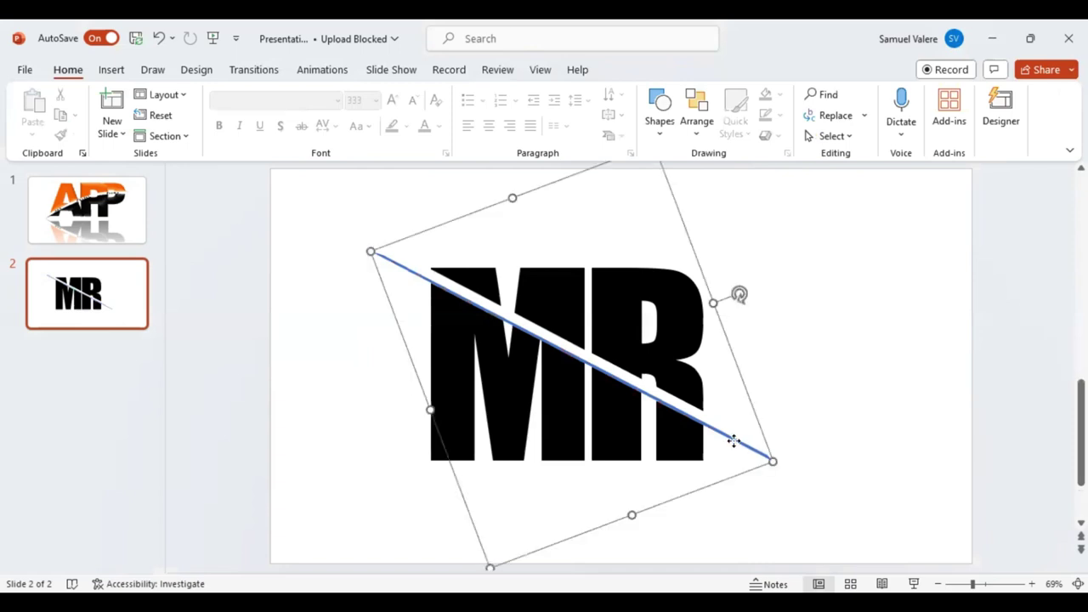
{"action": "left_click", "coordinate": [772, 461]}
{"action": "left_click", "coordinate": [770, 459]}
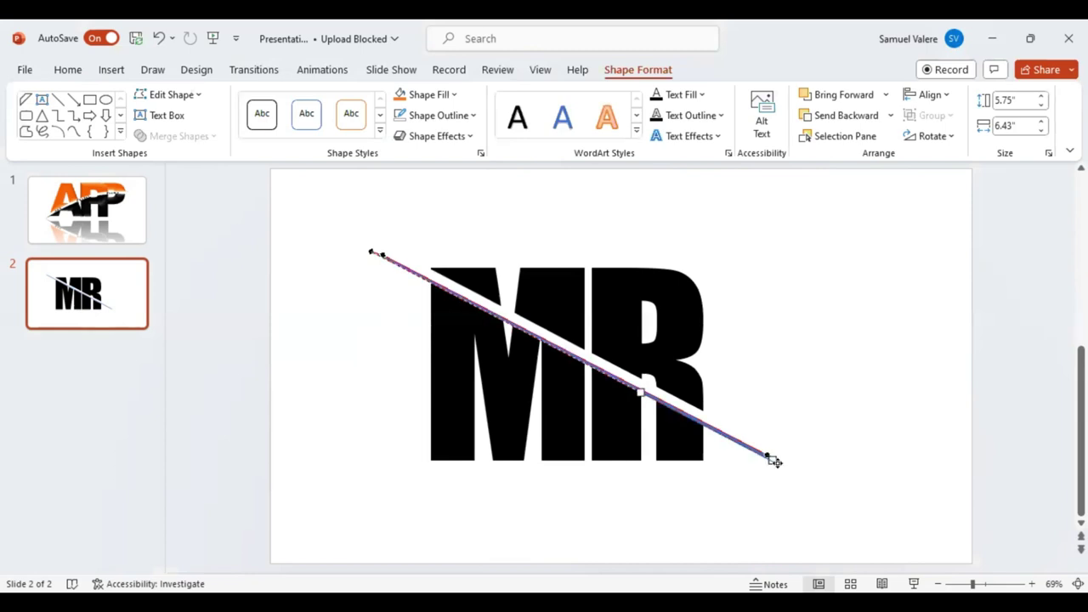
{"action": "left_click_drag", "start_coordinate": [776, 463], "coordinate": [768, 458]}
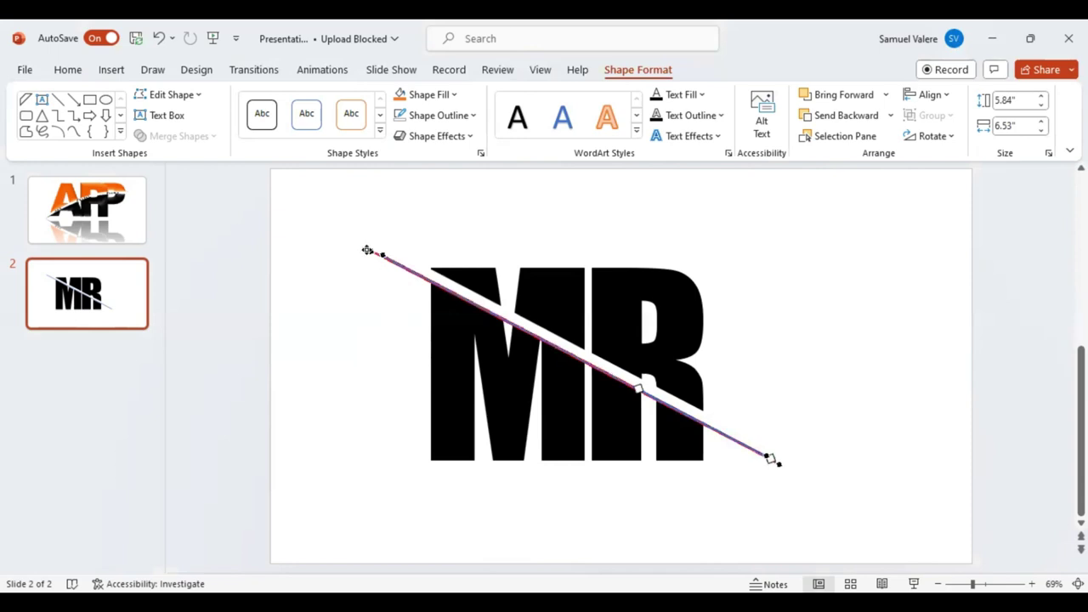
{"action": "left_click_drag", "start_coordinate": [369, 252], "coordinate": [368, 251]}
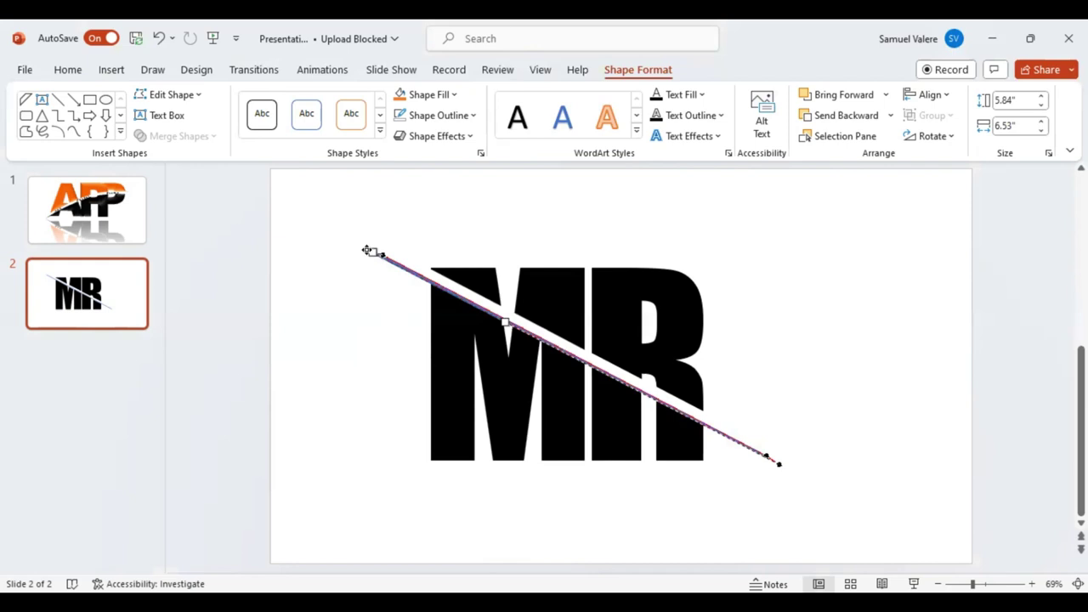
{"action": "left_click_drag", "start_coordinate": [367, 251], "coordinate": [378, 254]}
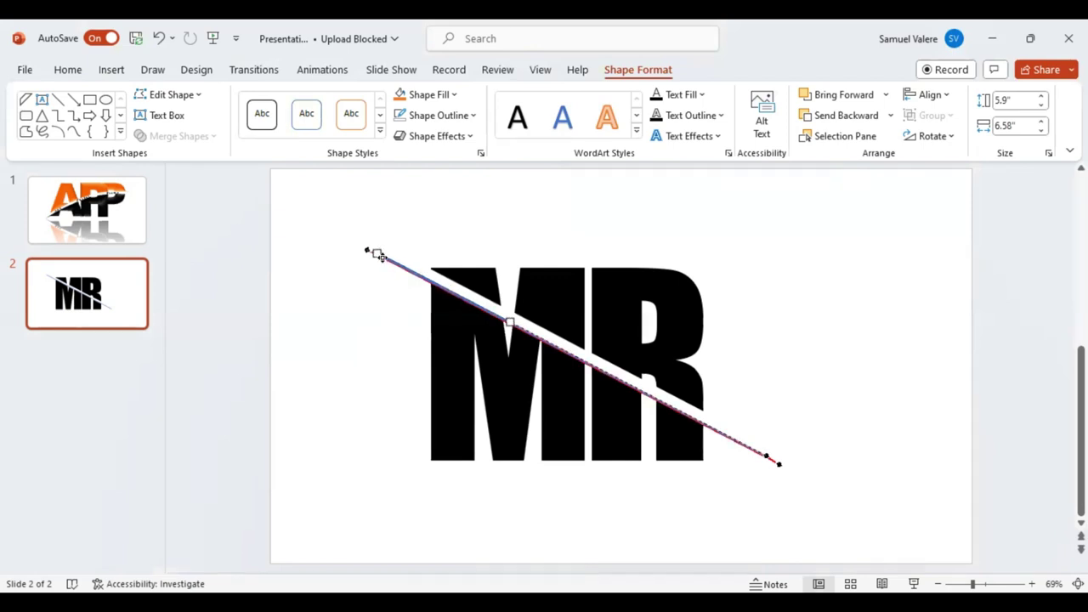
{"action": "left_click_drag", "start_coordinate": [379, 255], "coordinate": [379, 255]}
{"action": "left_click", "coordinate": [739, 380]}
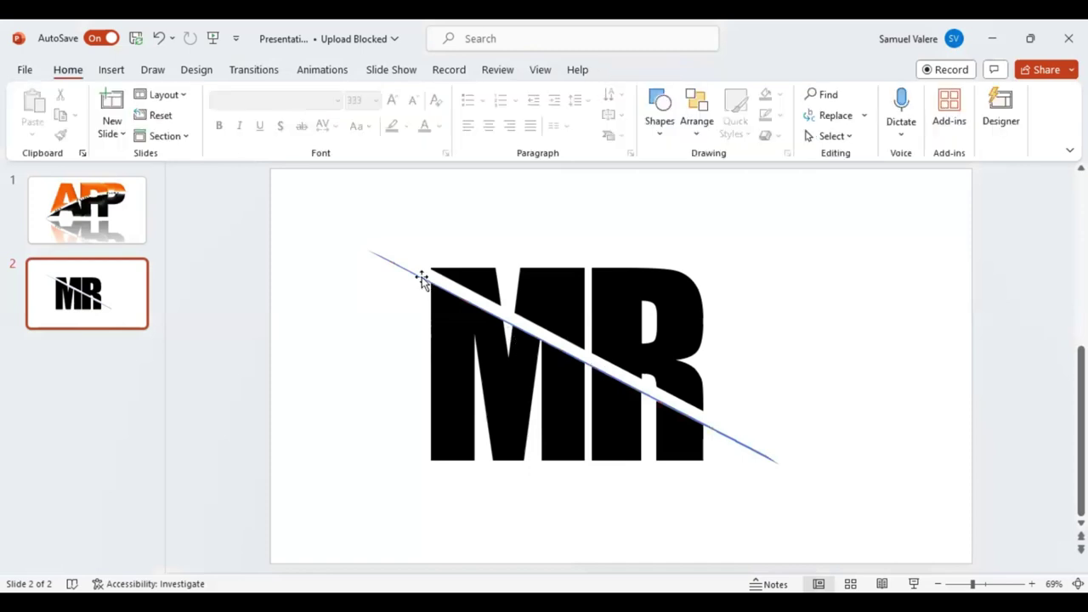
{"action": "left_click", "coordinate": [578, 360]}
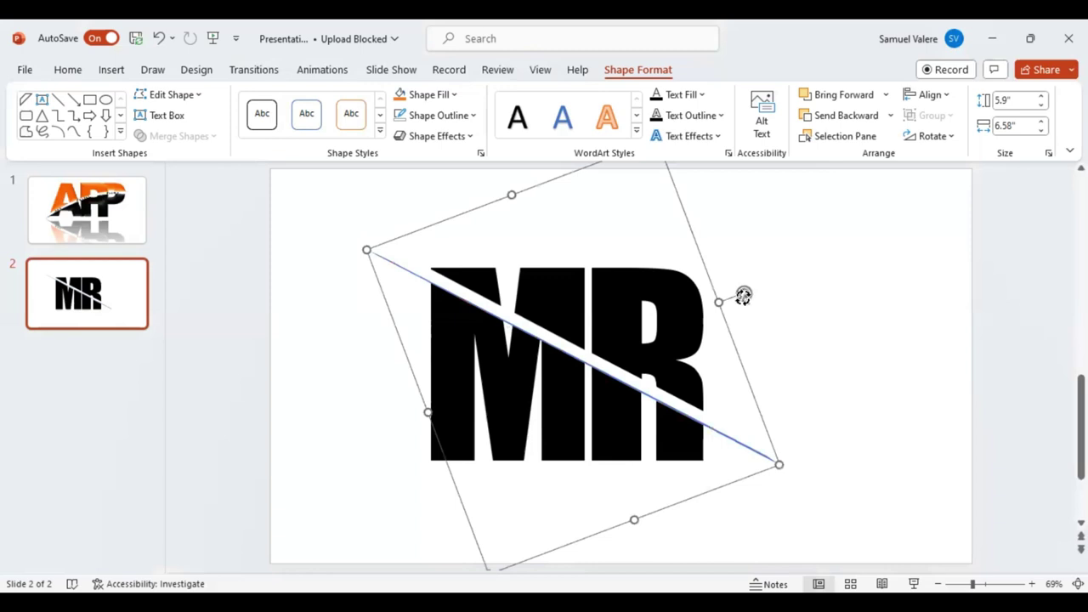
{"action": "left_click_drag", "start_coordinate": [743, 295], "coordinate": [743, 296]}
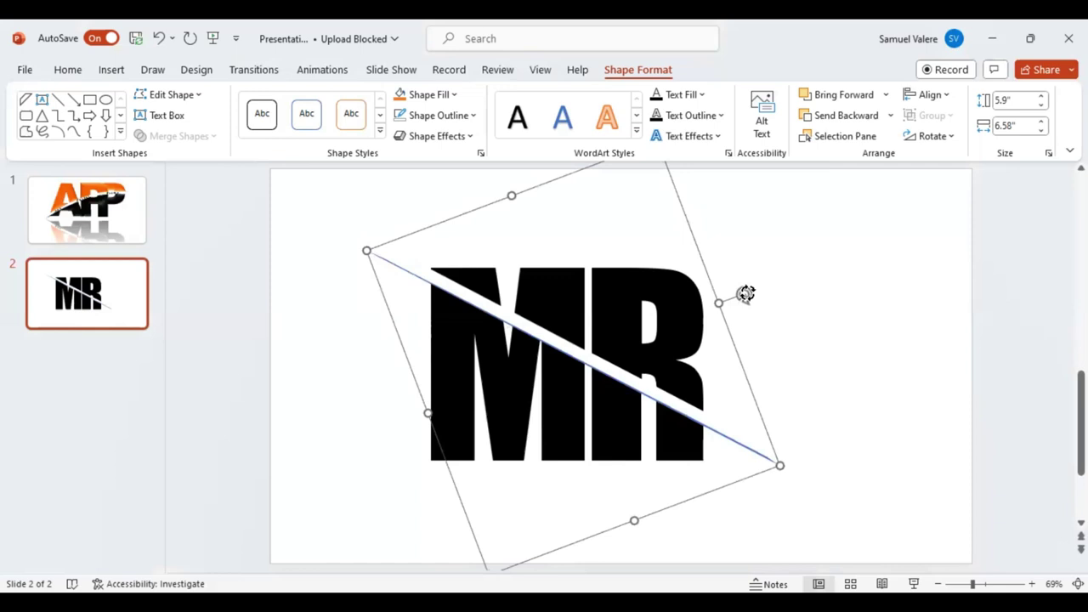
{"action": "key", "text": "Escape"}
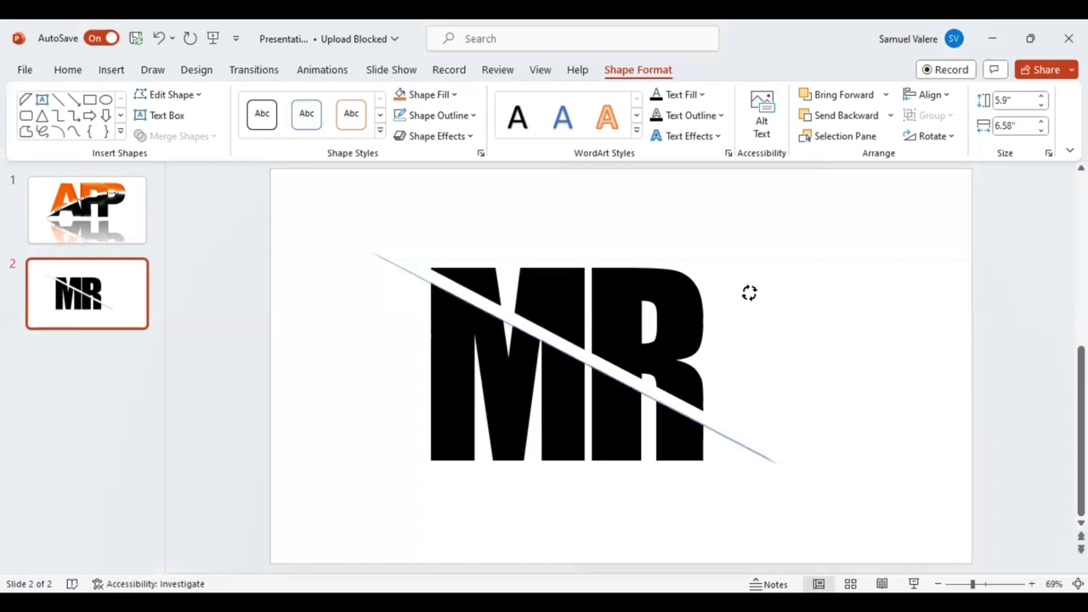
{"action": "left_click", "coordinate": [707, 429]}
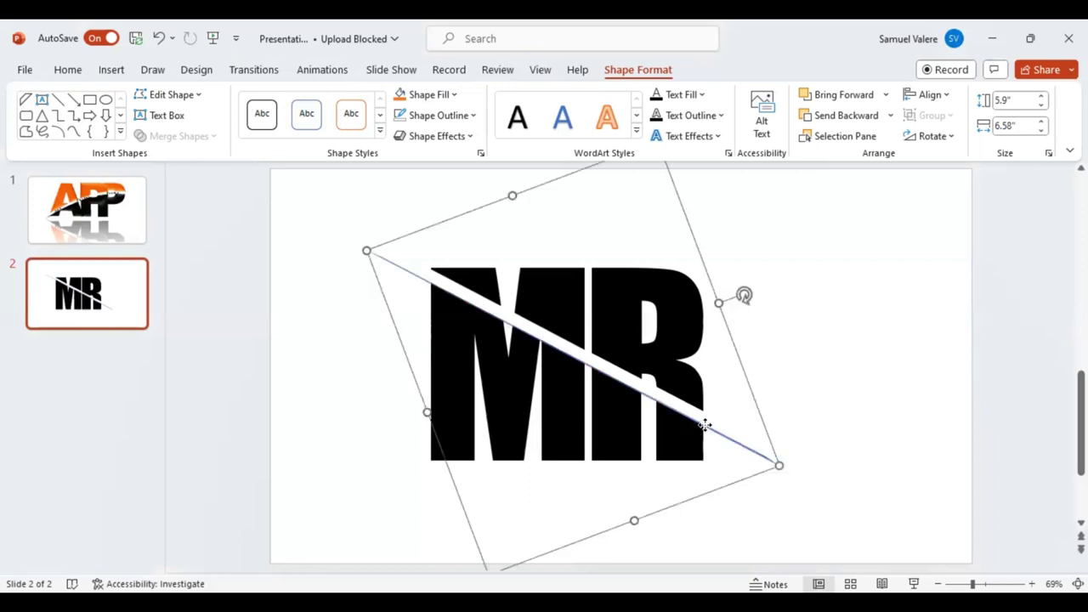
{"action": "right_click", "coordinate": [704, 427]}
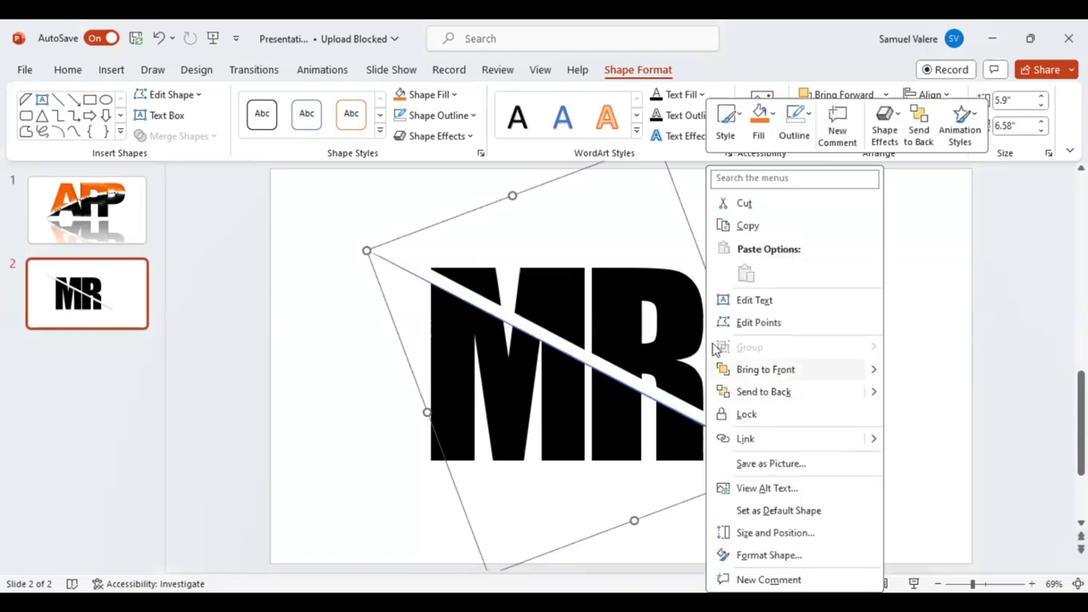
{"action": "left_click", "coordinate": [479, 312]}
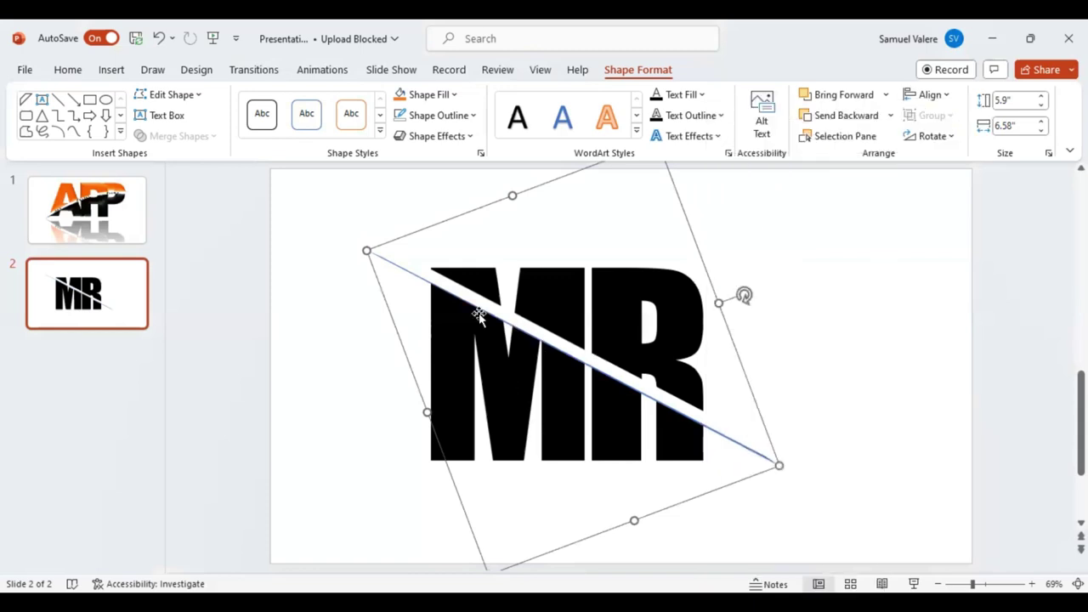
{"action": "left_click", "coordinate": [486, 376]}
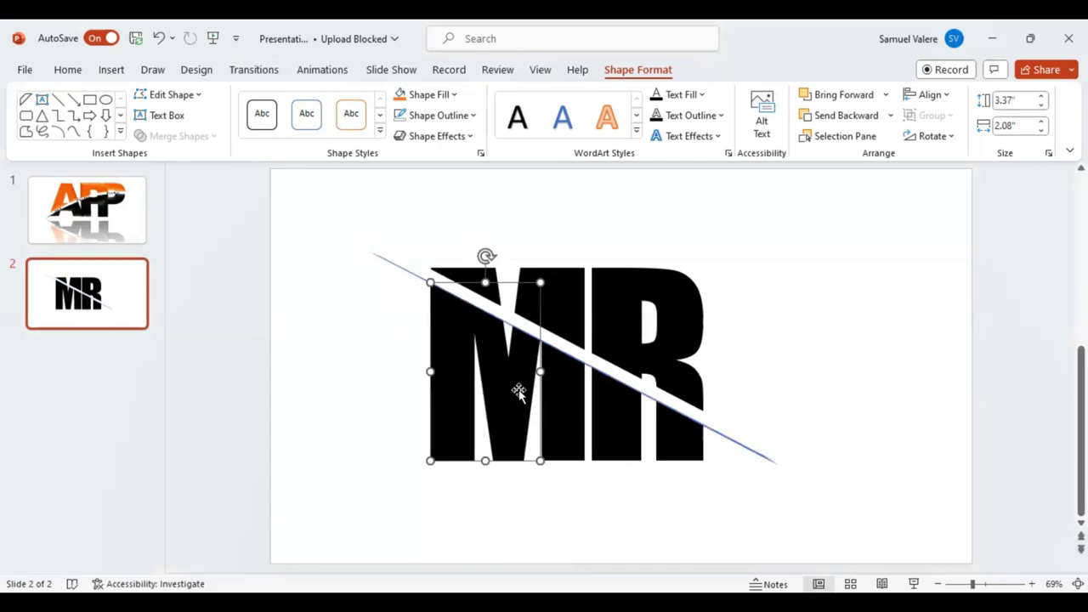
{"action": "left_click", "coordinate": [553, 417], "text": "shift"}
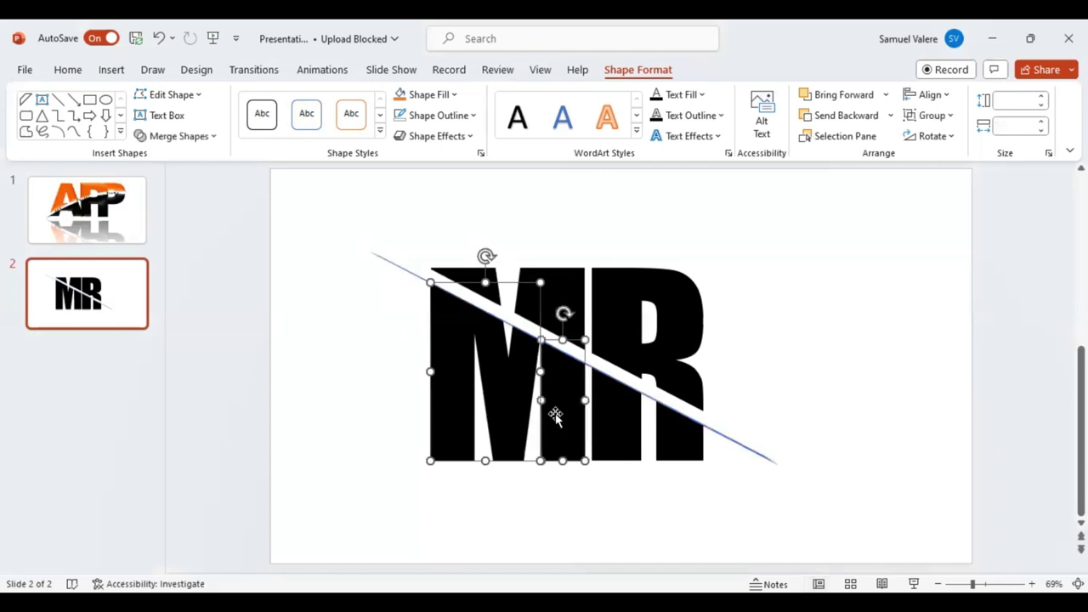
{"action": "left_click", "coordinate": [659, 439], "text": "shift"}
{"action": "left_click", "coordinate": [659, 440], "text": "shift"}
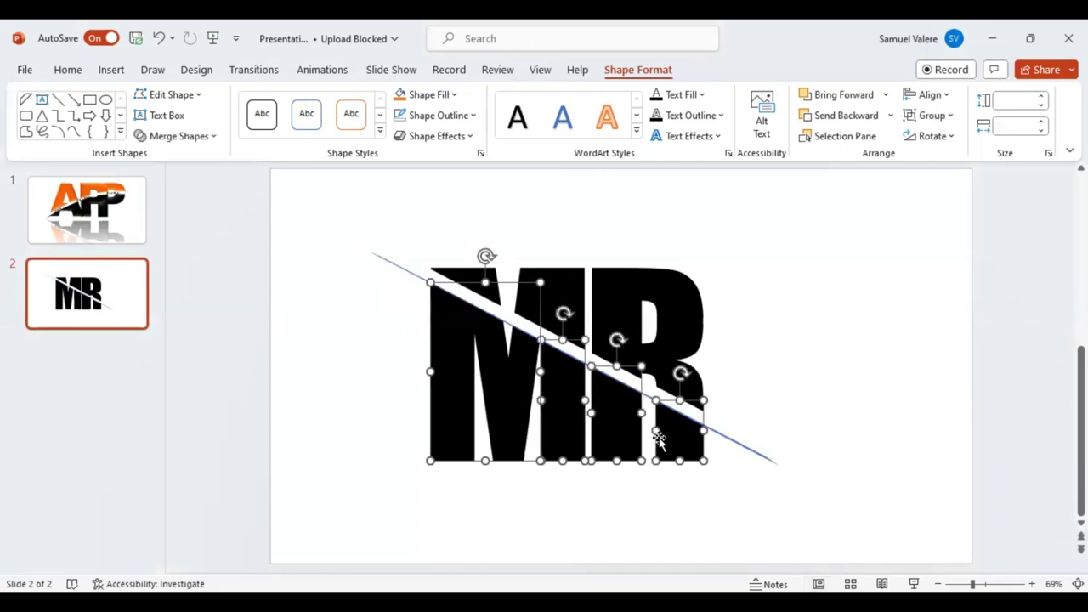
{"action": "left_click", "coordinate": [714, 459]}
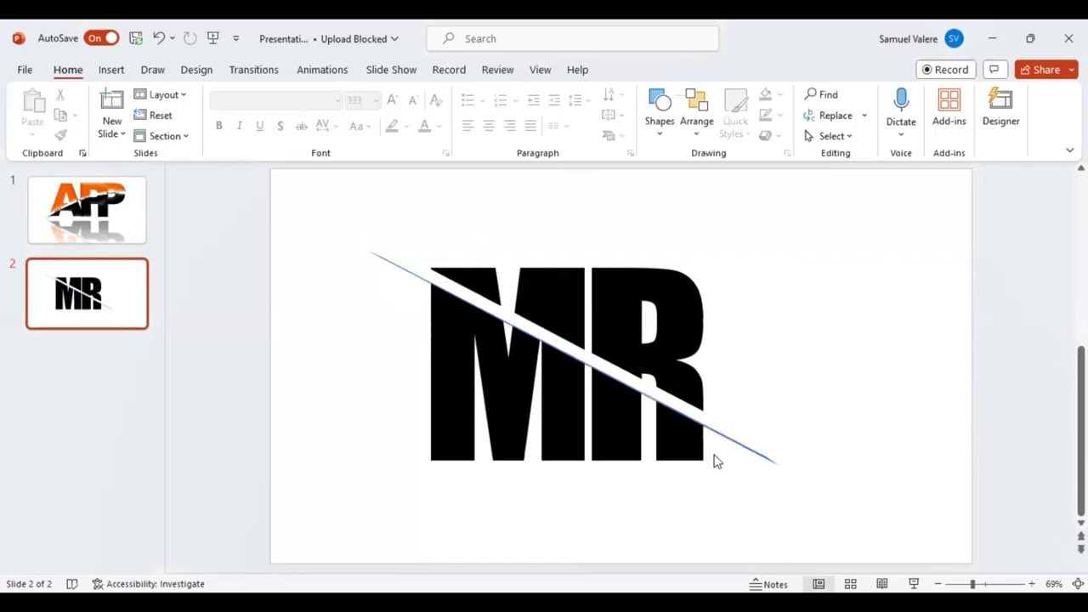
{"action": "left_click", "coordinate": [714, 434]}
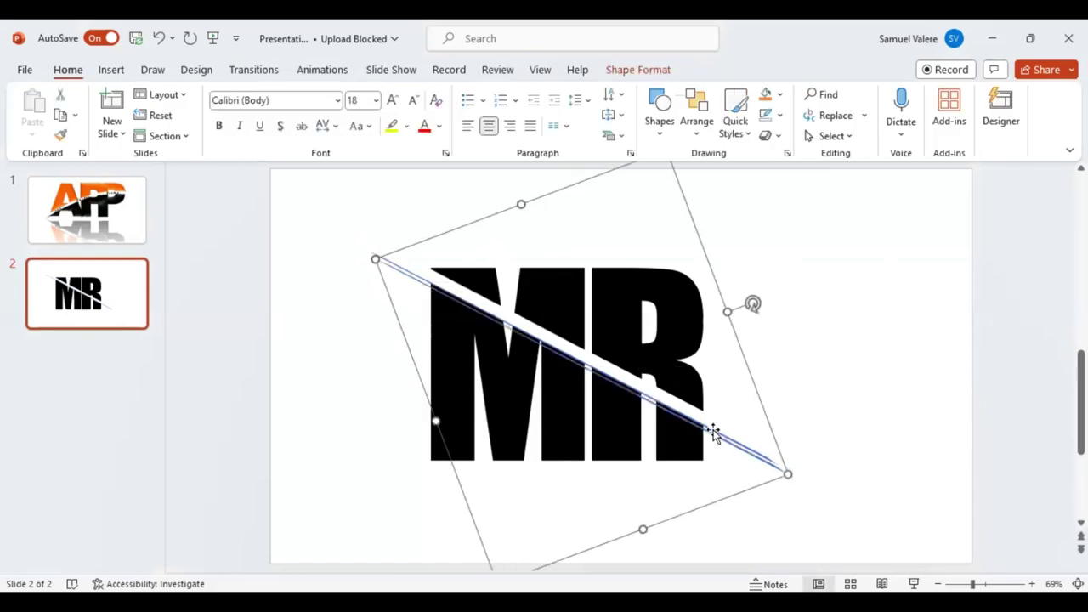
Copy the slash line and nudge the copy up just above the original.
{"action": "left_click_drag", "start_coordinate": [708, 432], "coordinate": [696, 408]}
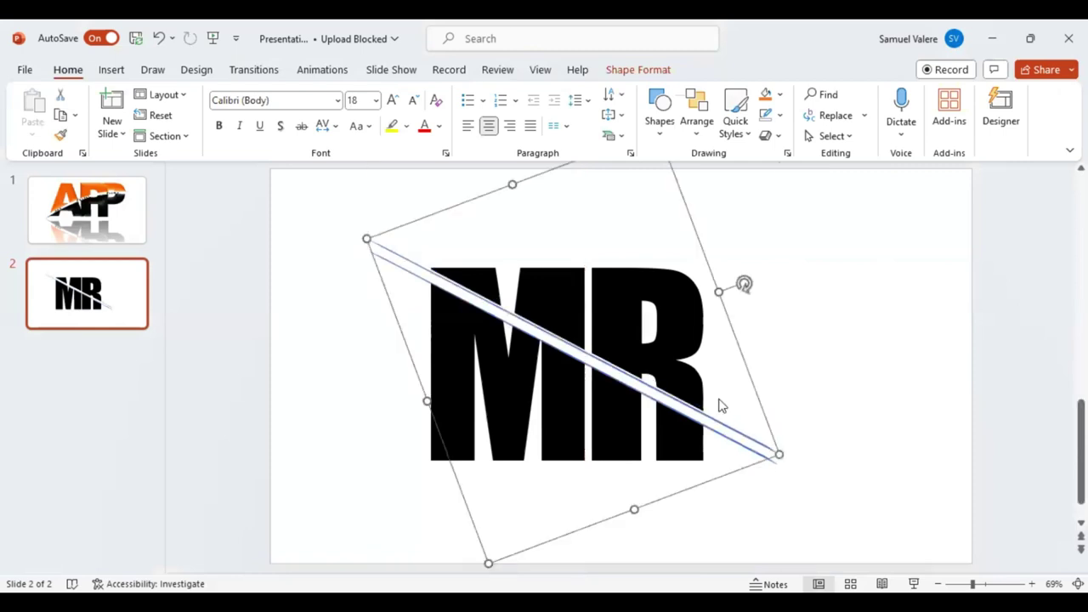
{"action": "key", "text": "Up"}
{"action": "key", "text": "Up"}
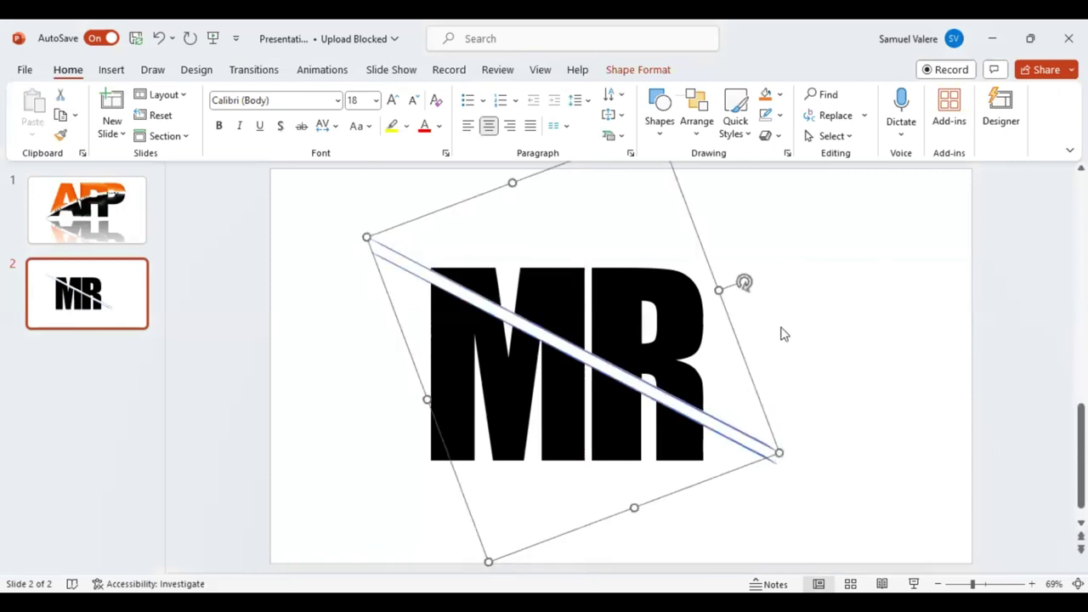
{"action": "key", "text": "Up"}
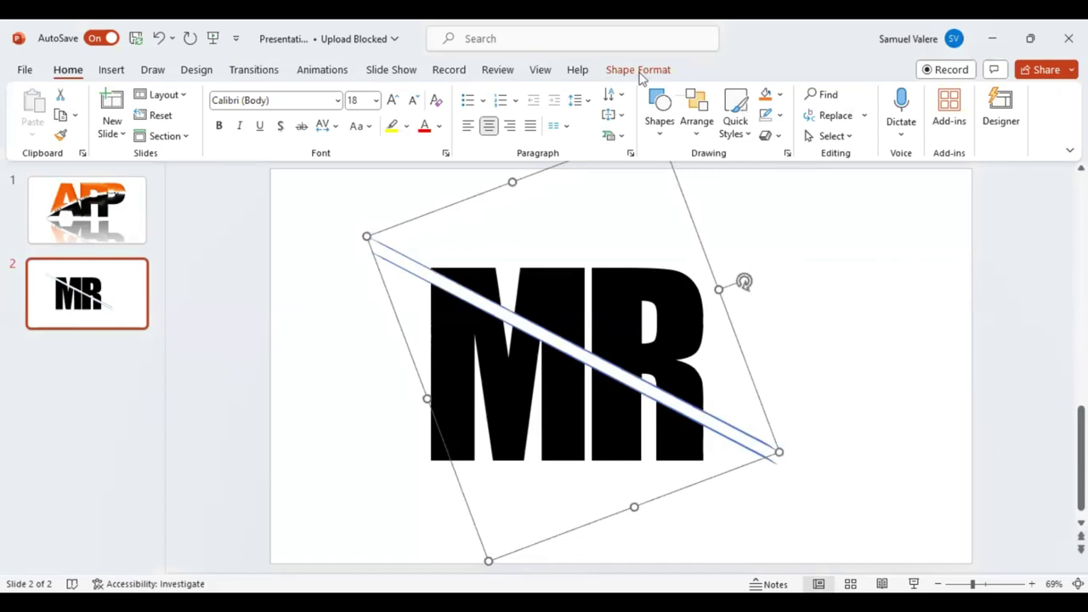
Fine-tune the copied line slightly right and down to edge the diagonal gap.
{"action": "left_click", "coordinate": [637, 71]}
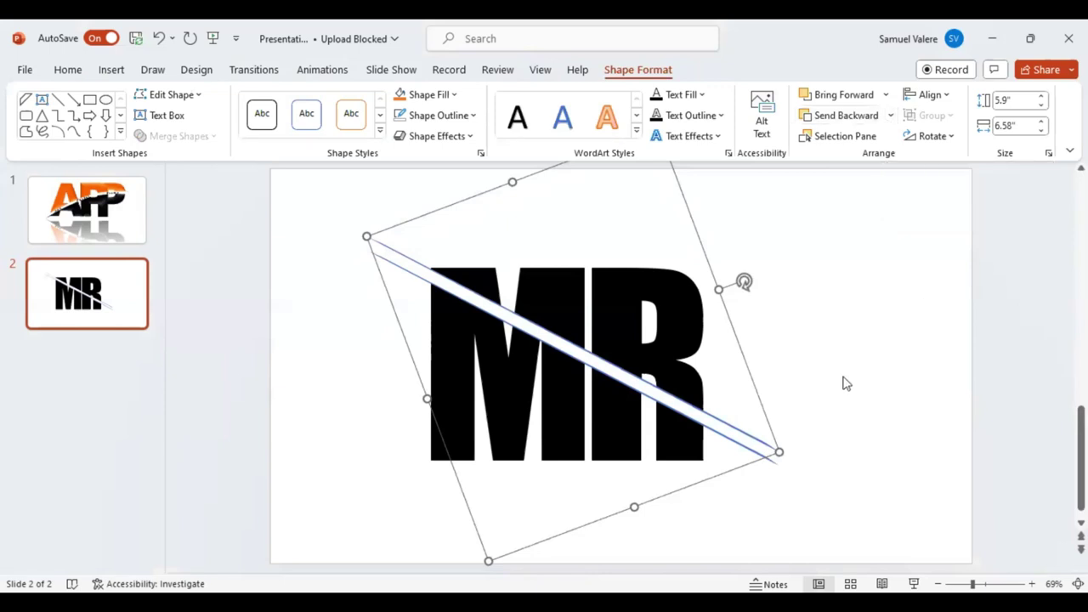
{"action": "left_click", "coordinate": [682, 388]}
{"action": "left_click", "coordinate": [675, 394]}
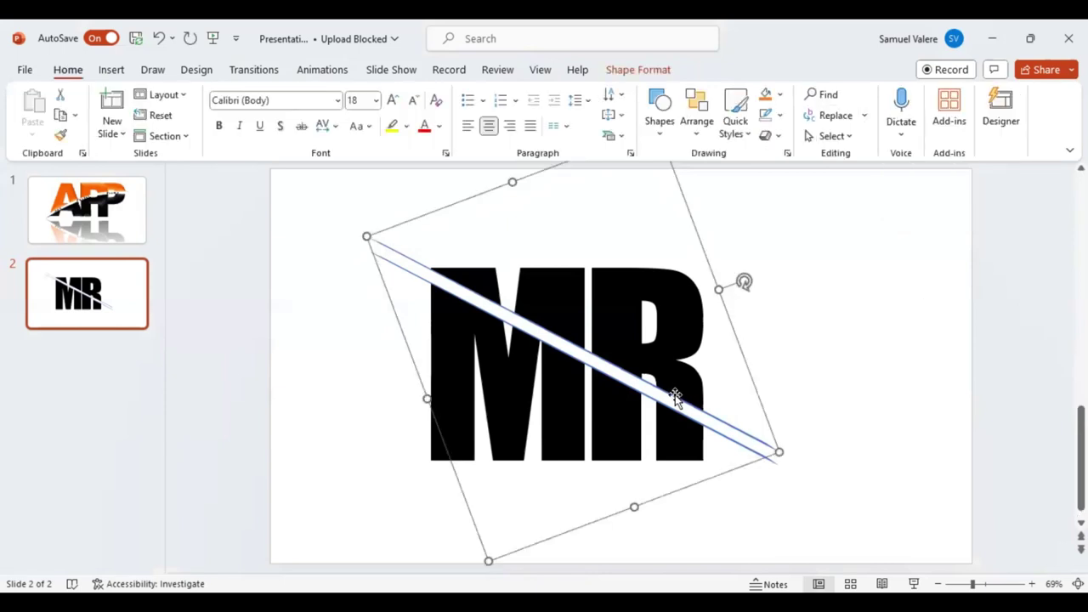
{"action": "key", "text": "ctrl+Right"}
{"action": "key", "text": "ctrl+Down"}
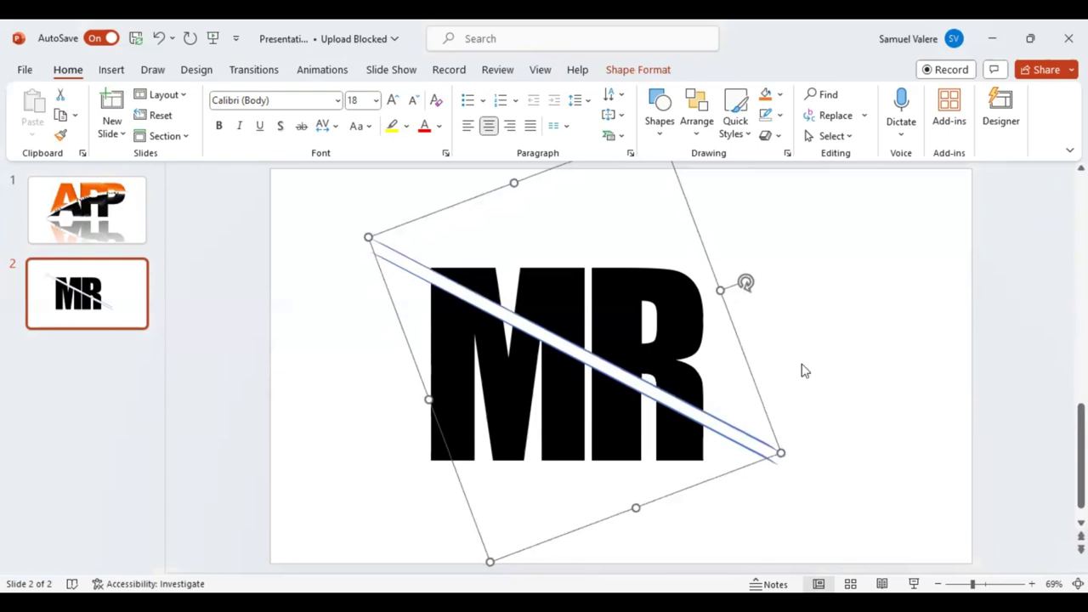
{"action": "left_click", "coordinate": [741, 418]}
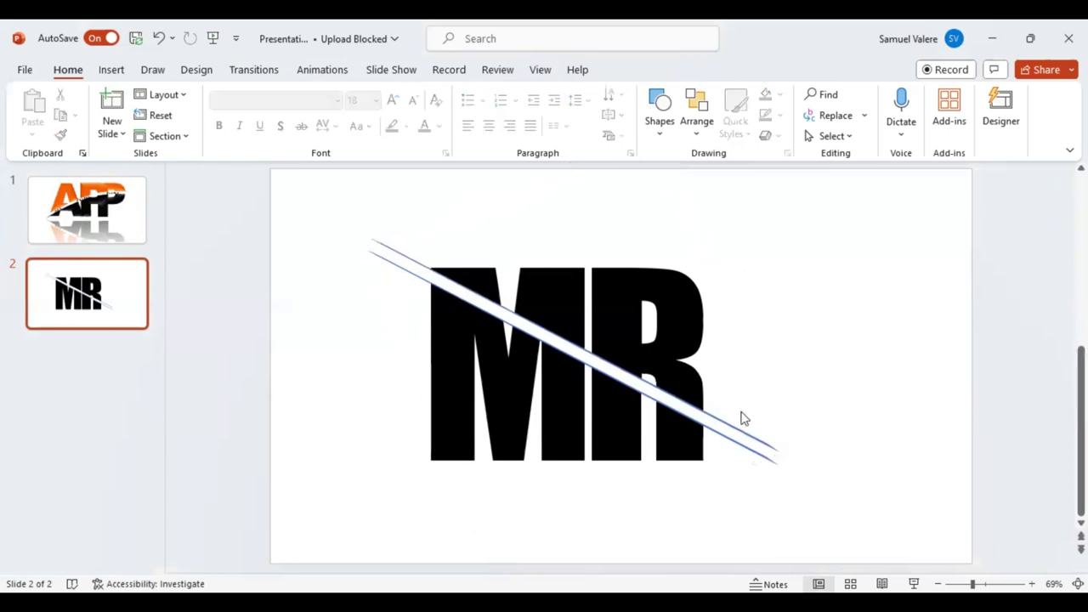
Union the lower letter pieces and lower slash line into one black shape.
{"action": "left_click", "coordinate": [450, 313]}
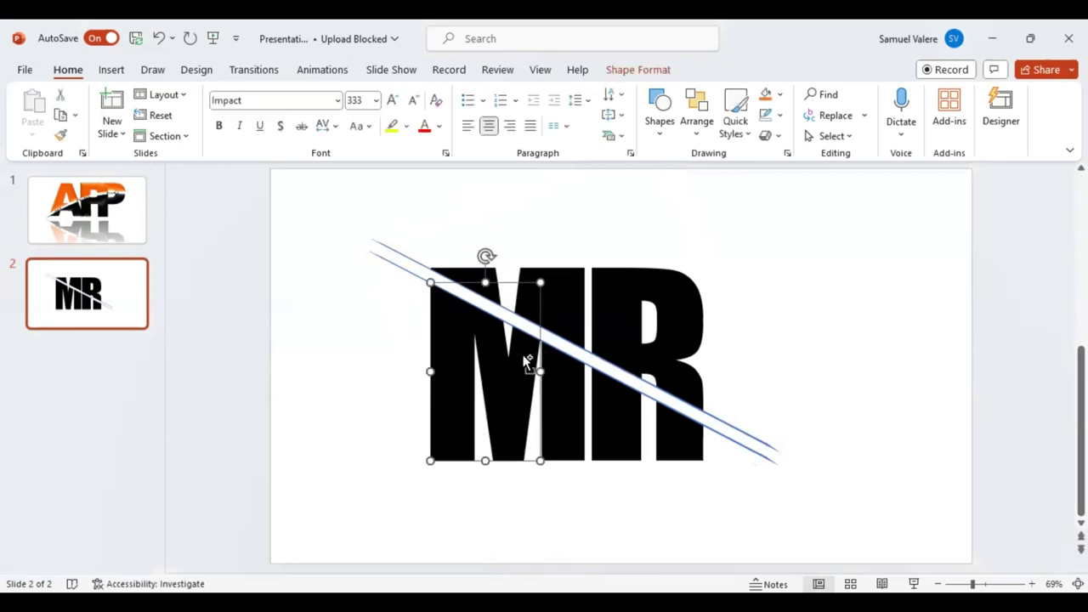
{"action": "left_click", "coordinate": [612, 433], "text": "shift"}
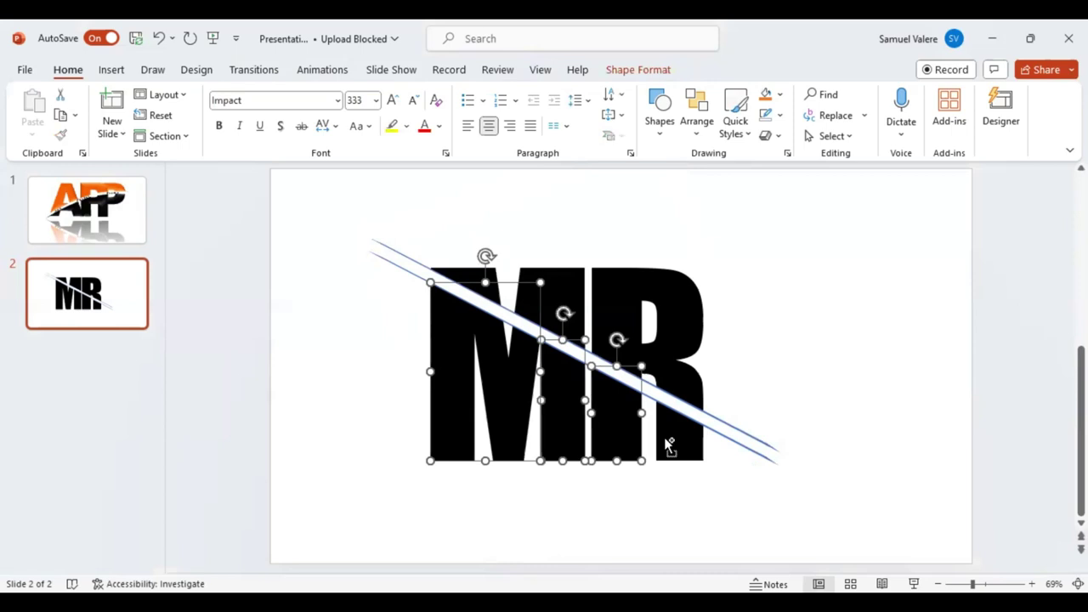
{"action": "left_click", "coordinate": [748, 453], "text": "shift"}
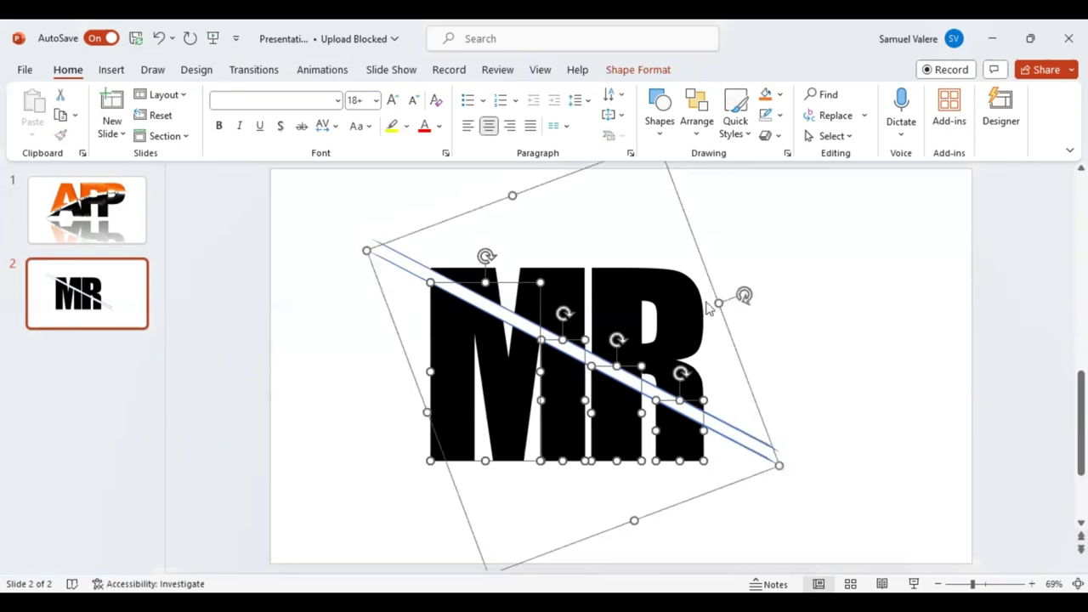
{"action": "left_click", "coordinate": [629, 72]}
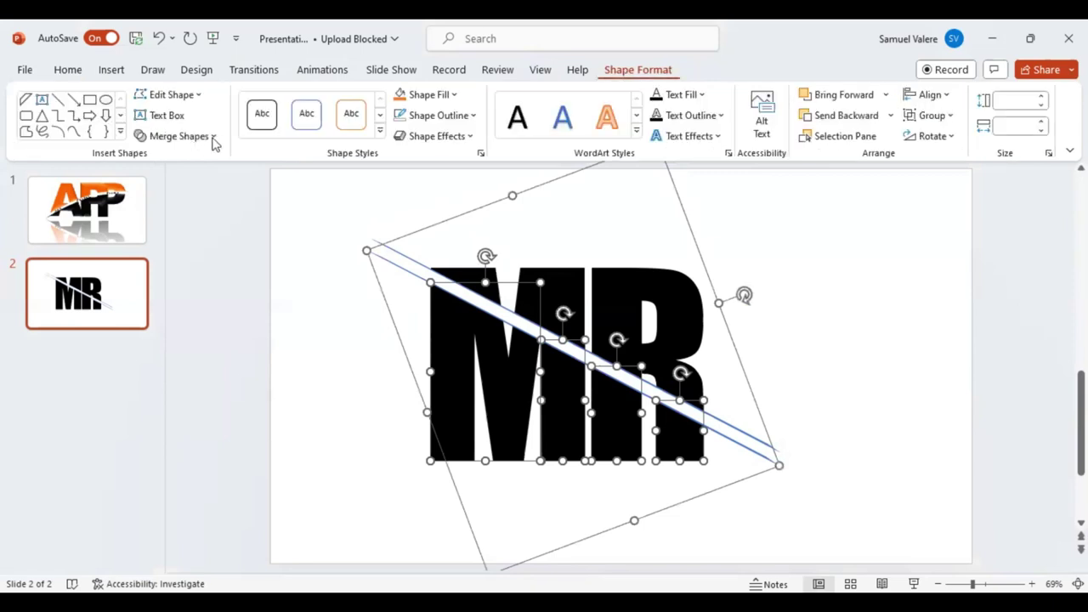
{"action": "left_click", "coordinate": [179, 136]}
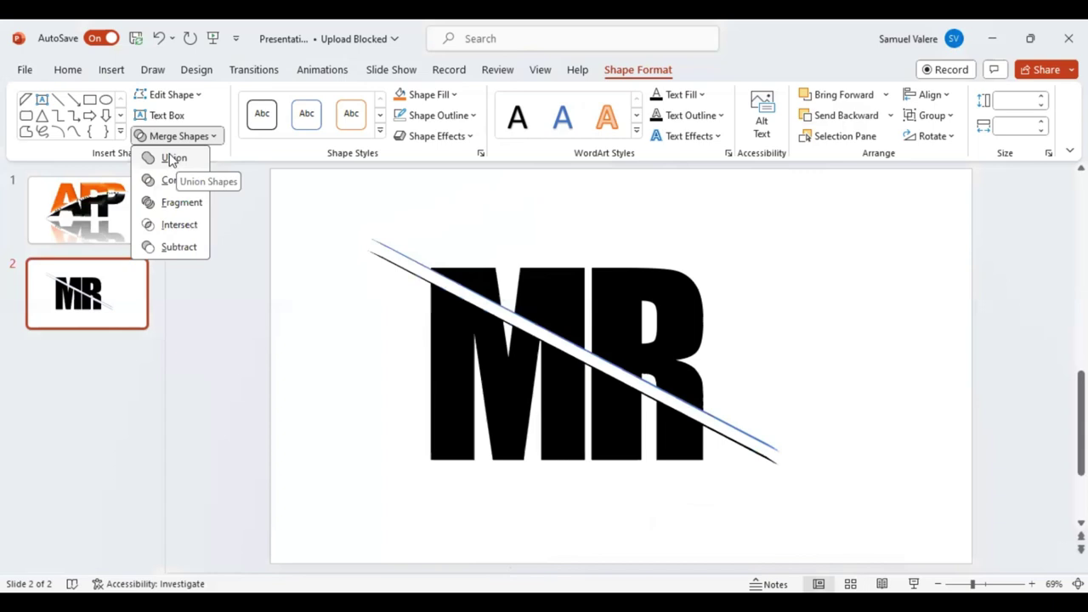
Union the upper slash line and upper letter pieces into one blue shape.
{"action": "left_click", "coordinate": [379, 243]}
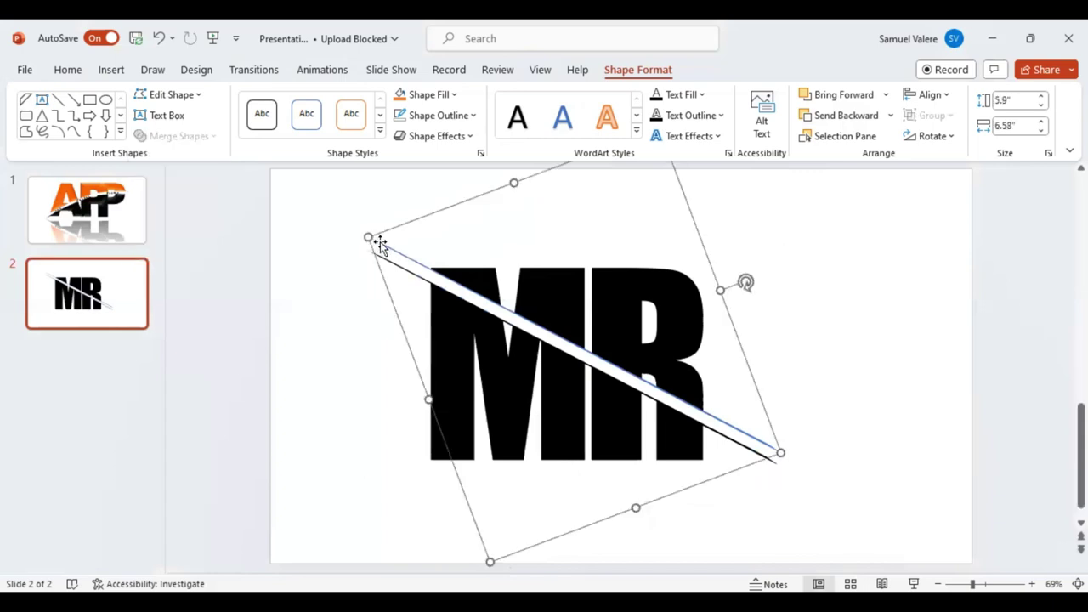
{"action": "left_click", "coordinate": [491, 277], "text": "shift"}
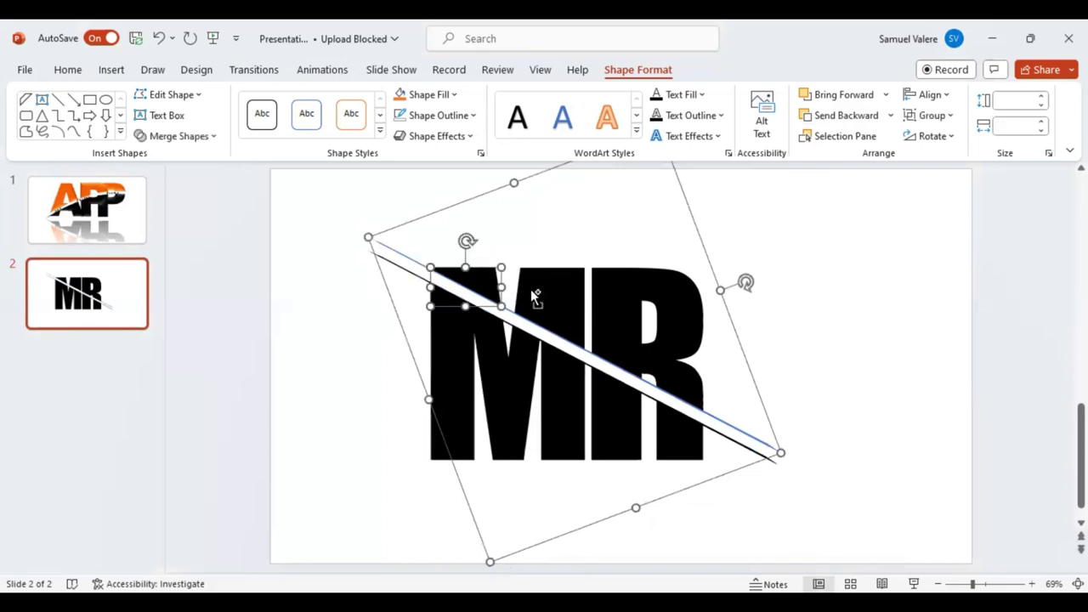
{"action": "left_click", "coordinate": [533, 293], "text": "shift"}
{"action": "left_click", "coordinate": [620, 312], "text": "shift"}
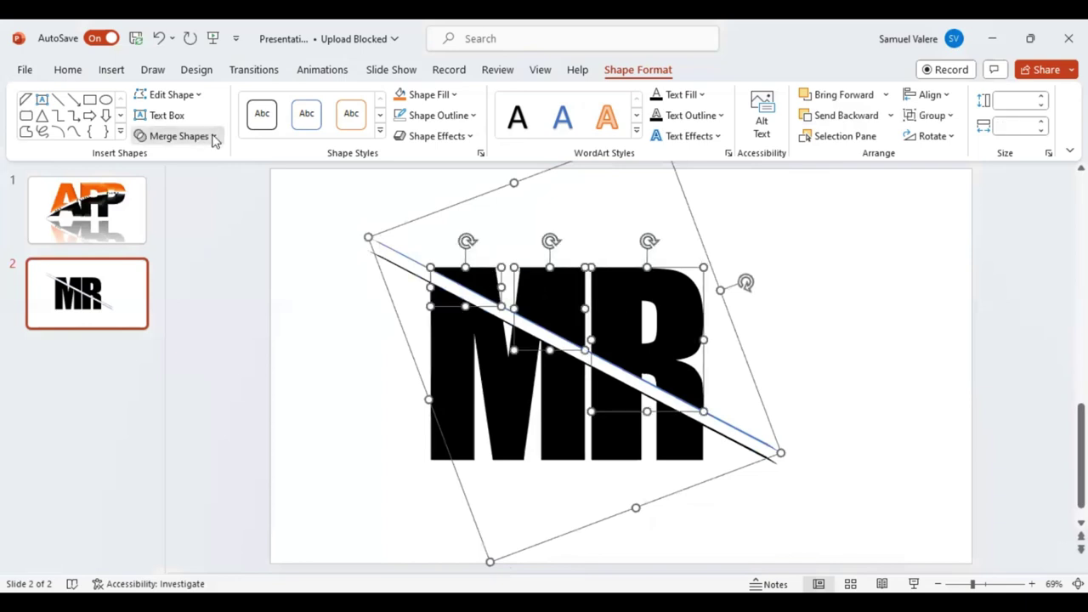
{"action": "left_click", "coordinate": [174, 136]}
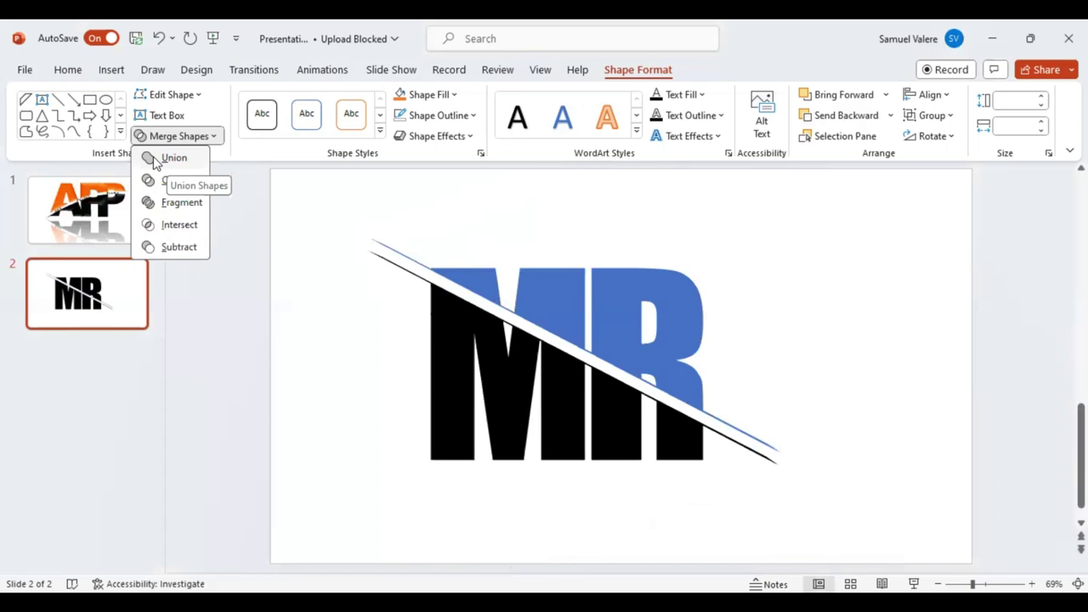
{"action": "left_click", "coordinate": [519, 347]}
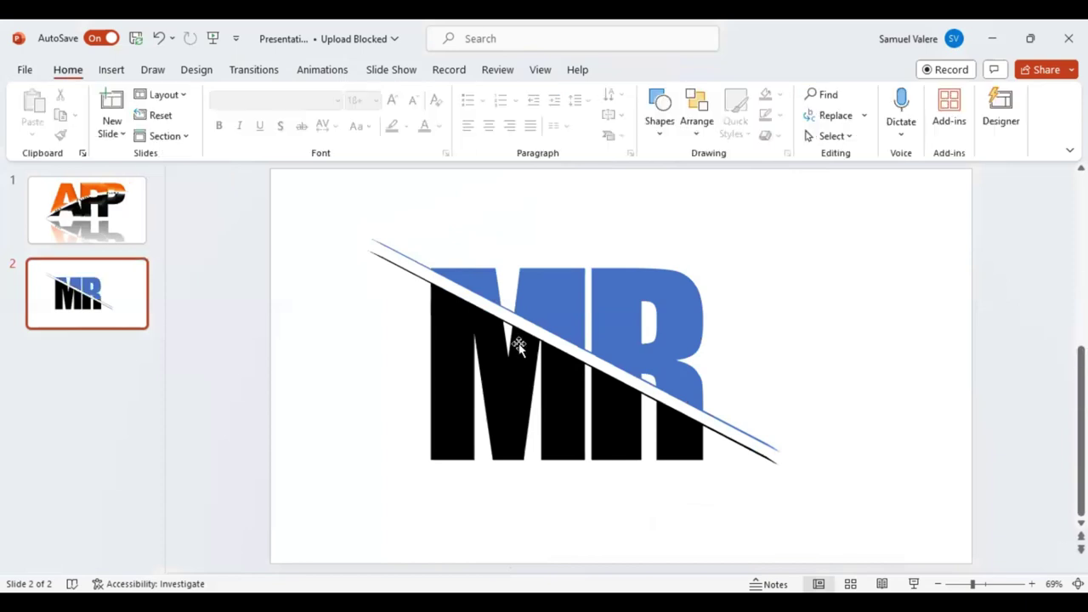
Apply a Round bevel to both the black lower and blue upper MR shapes.
{"action": "left_click", "coordinate": [463, 355]}
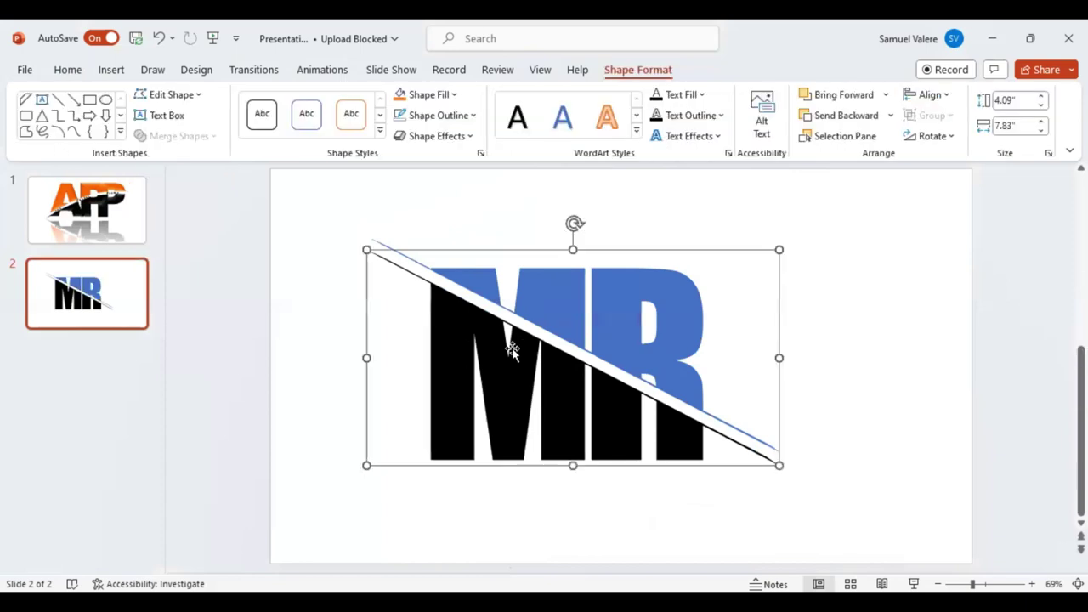
{"action": "left_click", "coordinate": [546, 290], "text": "shift"}
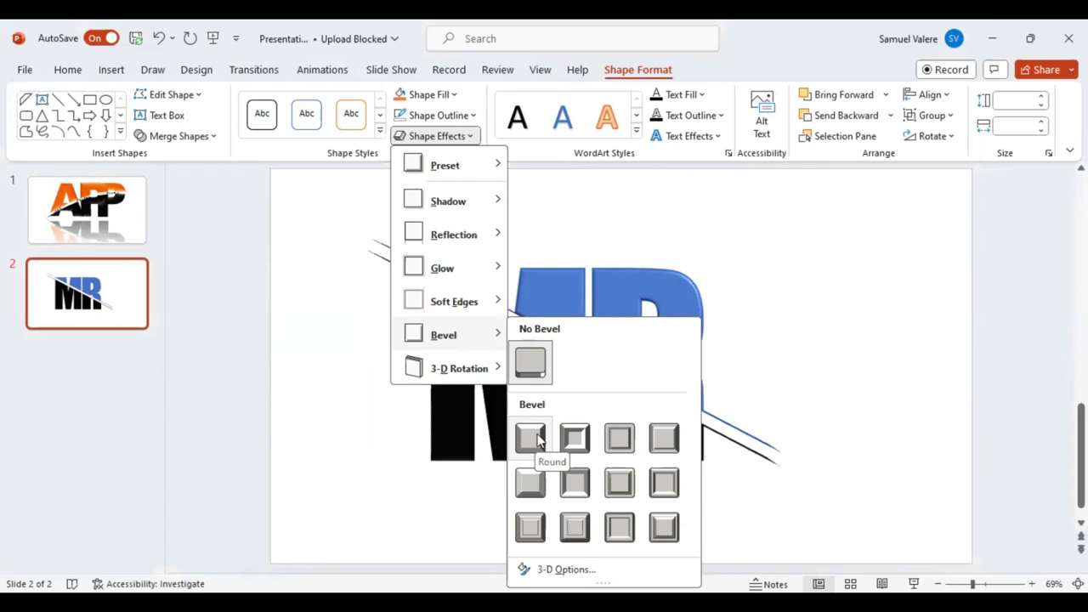
{"action": "left_click", "coordinate": [536, 438]}
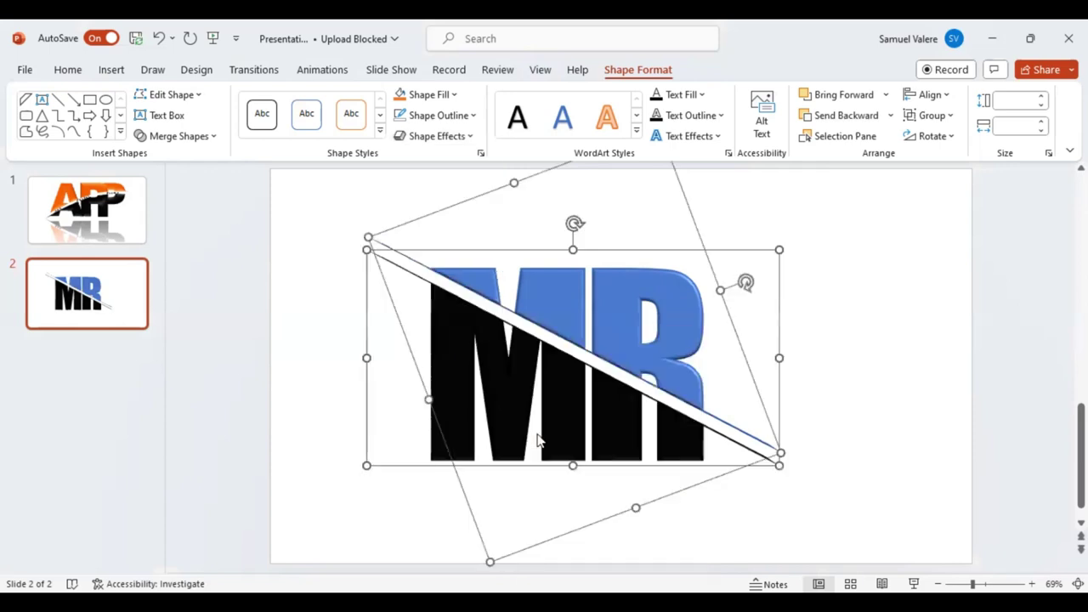
Select only the upper blue MR shape to bring up its Shape Fill options.
{"action": "left_click", "coordinate": [825, 412]}
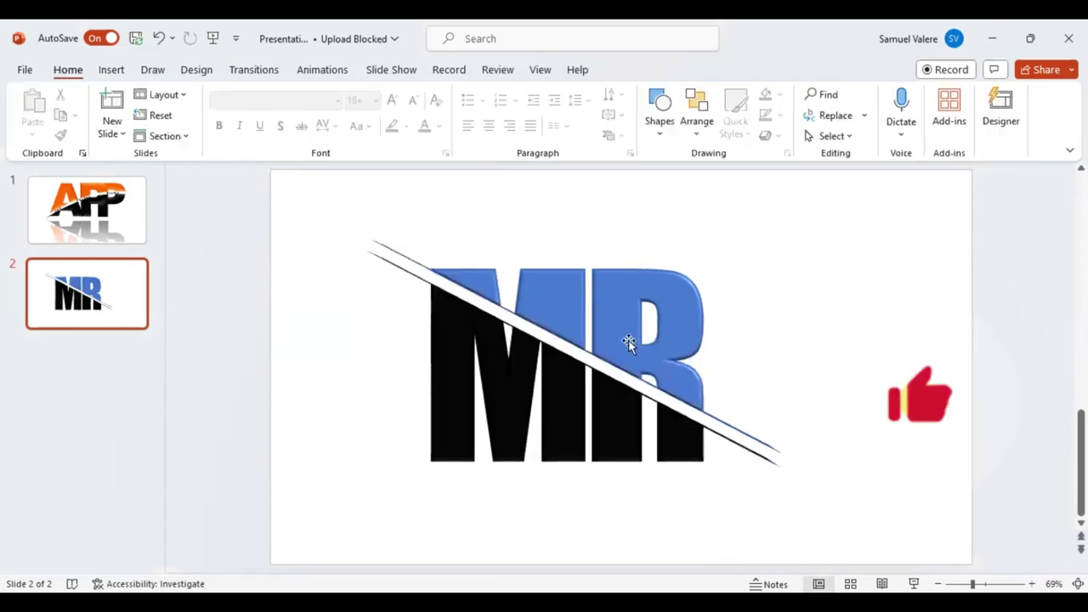
{"action": "left_click", "coordinate": [539, 286]}
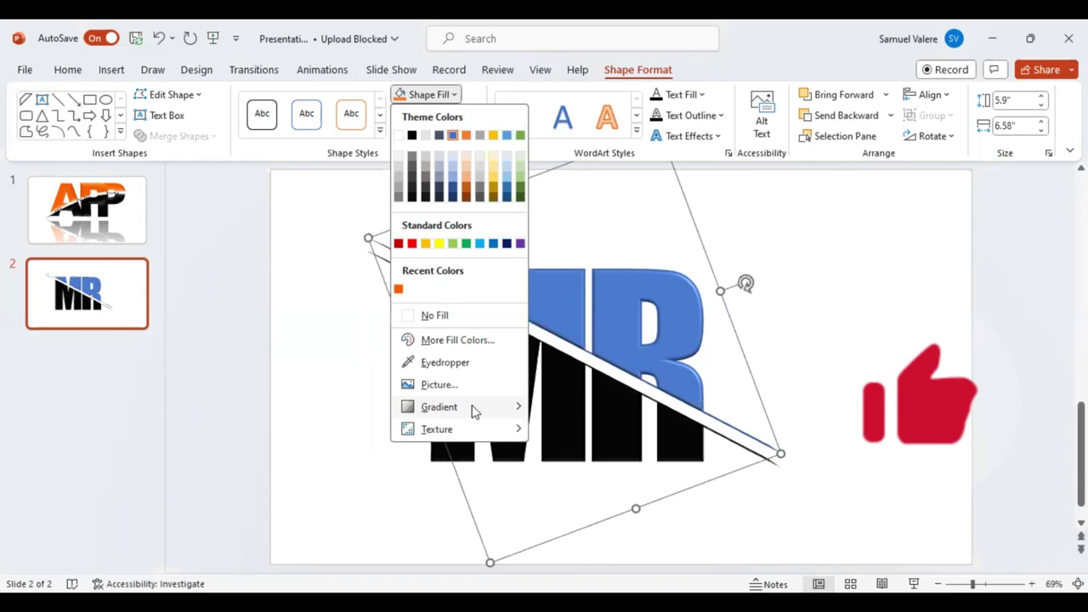
{"action": "mouse_move", "coordinate": [474, 408]}
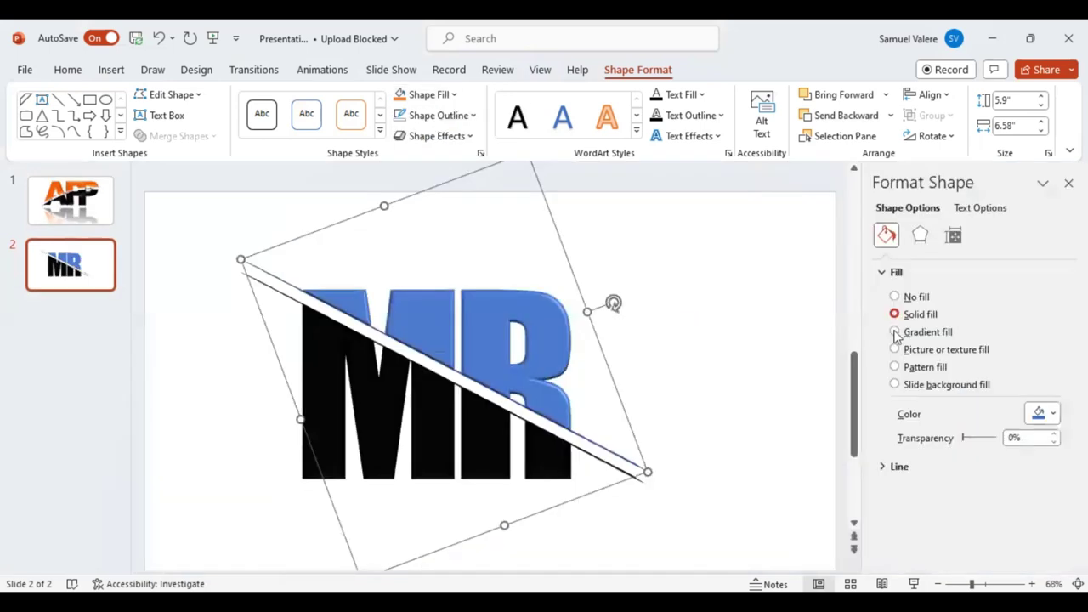
Give the upper MR piece a gradient fill, remove an extra stop and slide the middle stop left.
{"action": "left_click", "coordinate": [894, 332]}
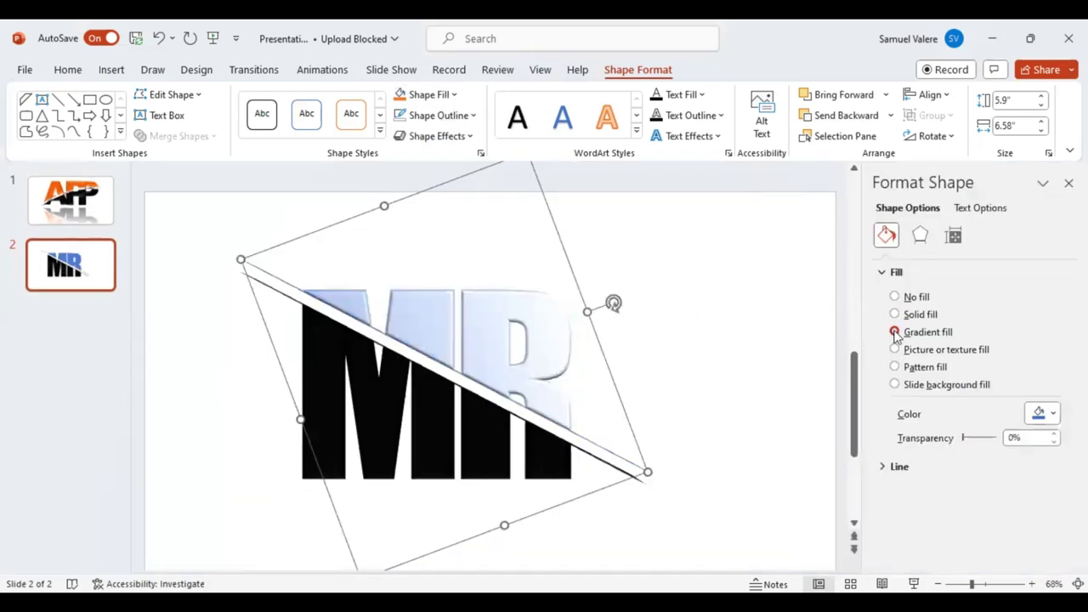
{"action": "left_click", "coordinate": [984, 531]}
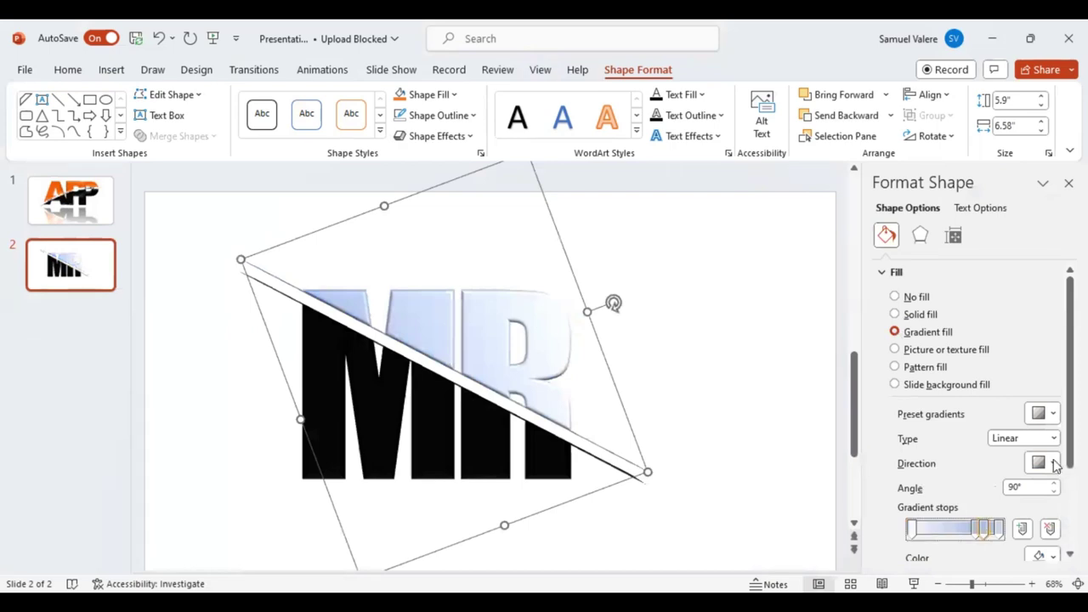
{"action": "left_click", "coordinate": [1050, 529]}
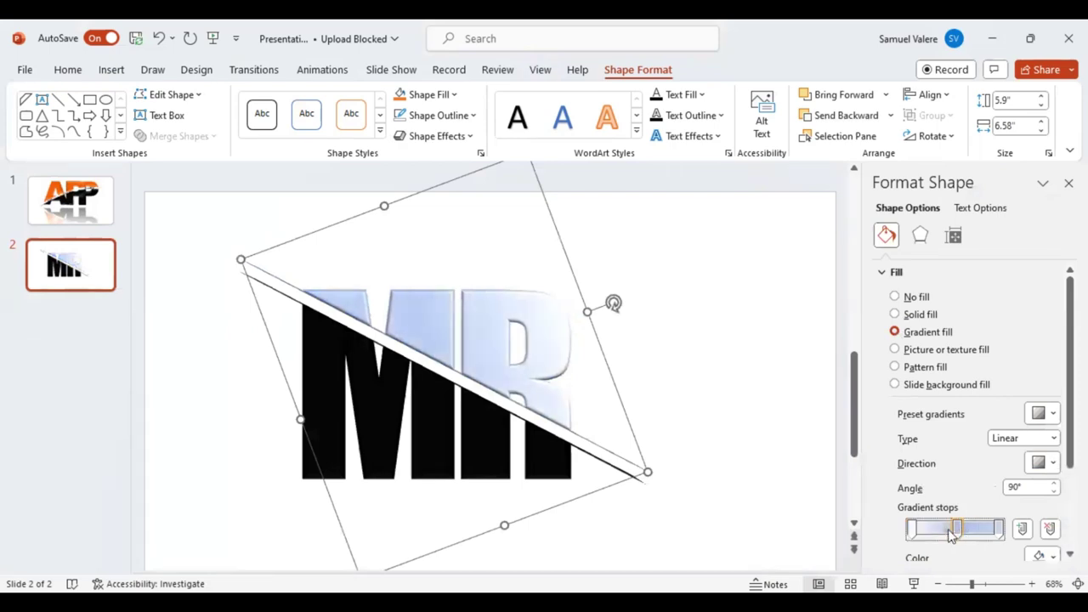
{"action": "mouse_move", "coordinate": [953, 530]}
{"action": "left_mouse_down"}
{"action": "mouse_move", "coordinate": [916, 532]}
{"action": "mouse_move", "coordinate": [954, 530]}
{"action": "left_mouse_up"}
{"action": "left_click", "coordinate": [929, 533]}
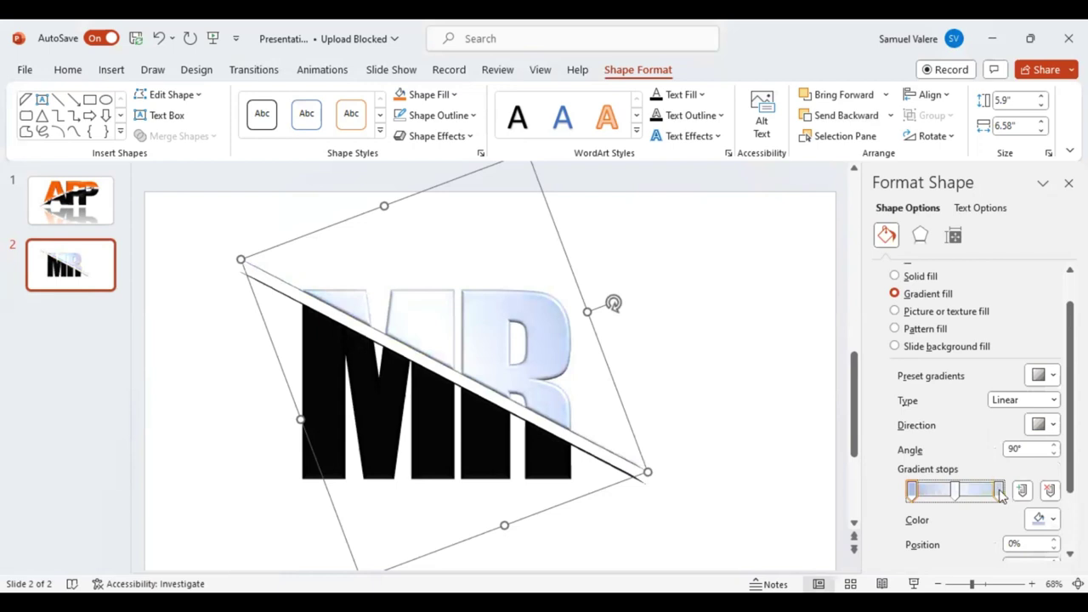
Colour the 0% and 100% gradient stops orange and the 50% middle stop yellow.
{"action": "left_click", "coordinate": [1000, 493]}
{"action": "left_click", "coordinate": [1054, 523]}
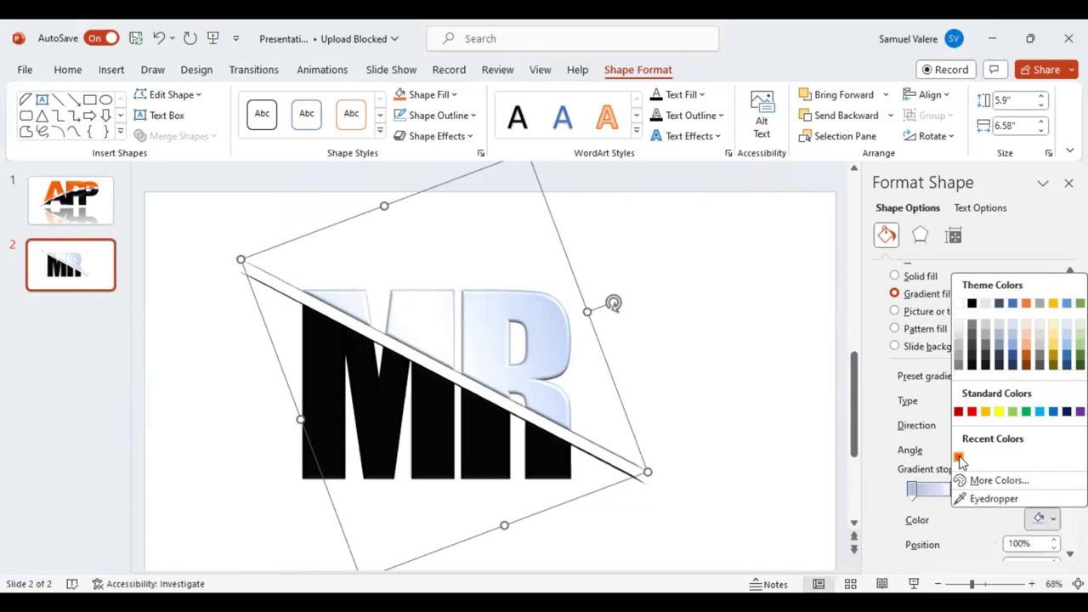
{"action": "left_click", "coordinate": [959, 459]}
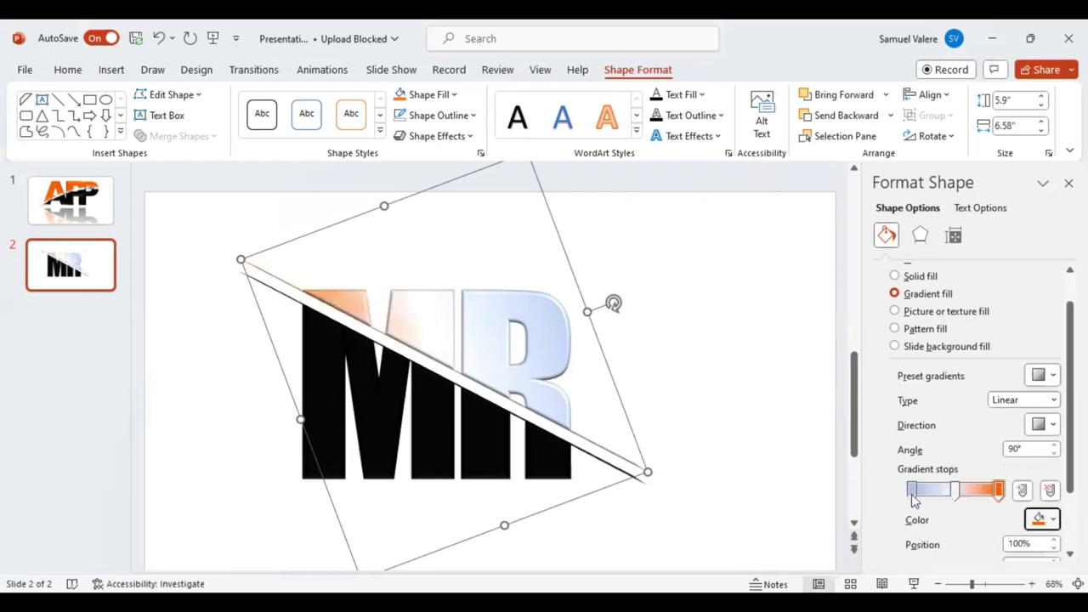
{"action": "key", "text": "shift+Tab"}
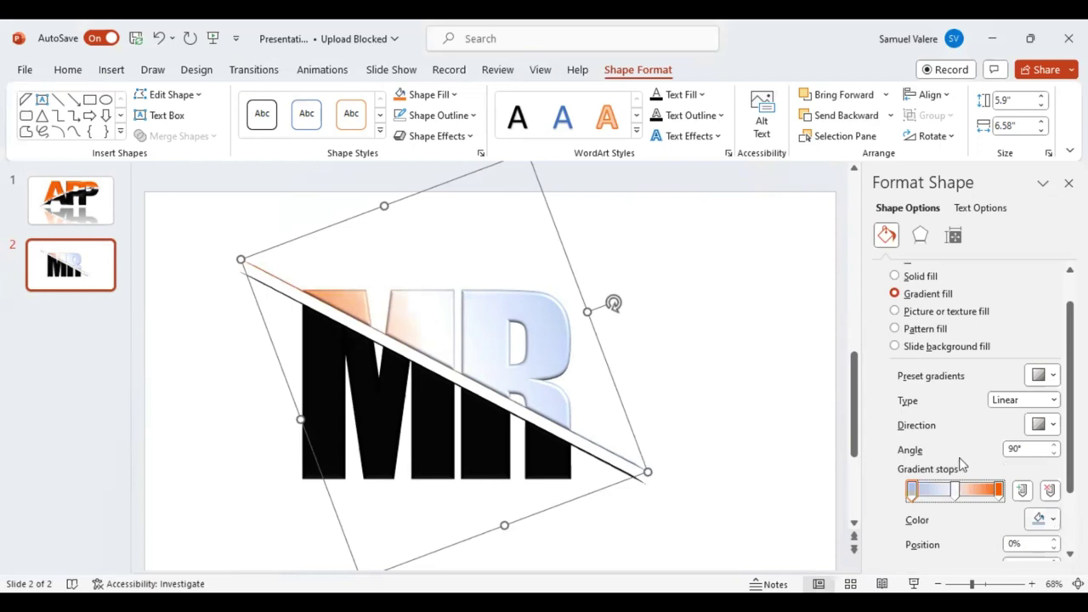
{"action": "left_click", "coordinate": [1038, 518]}
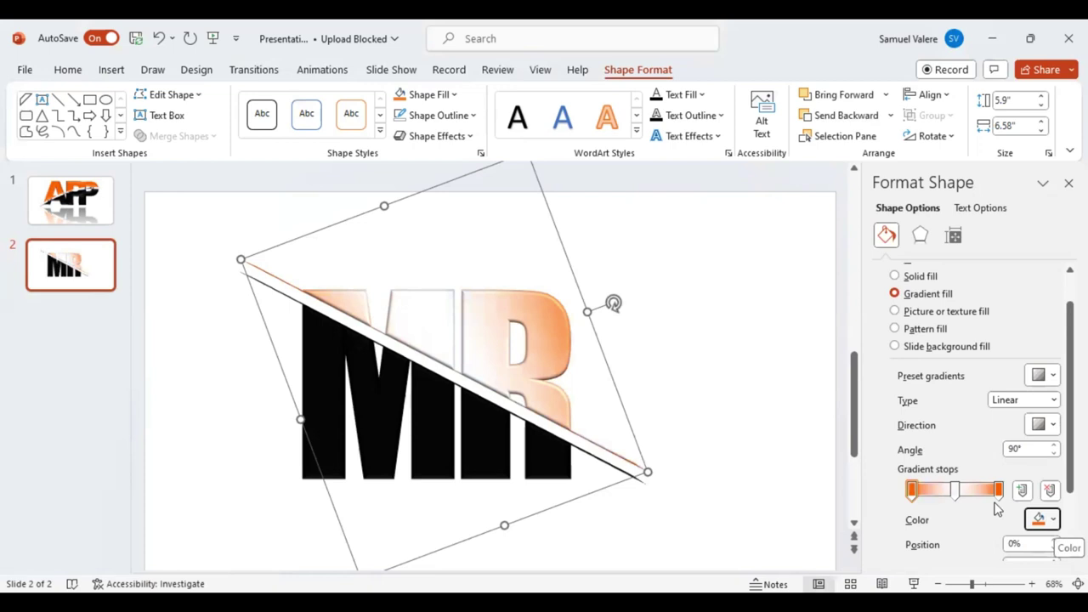
{"action": "left_click", "coordinate": [1053, 514]}
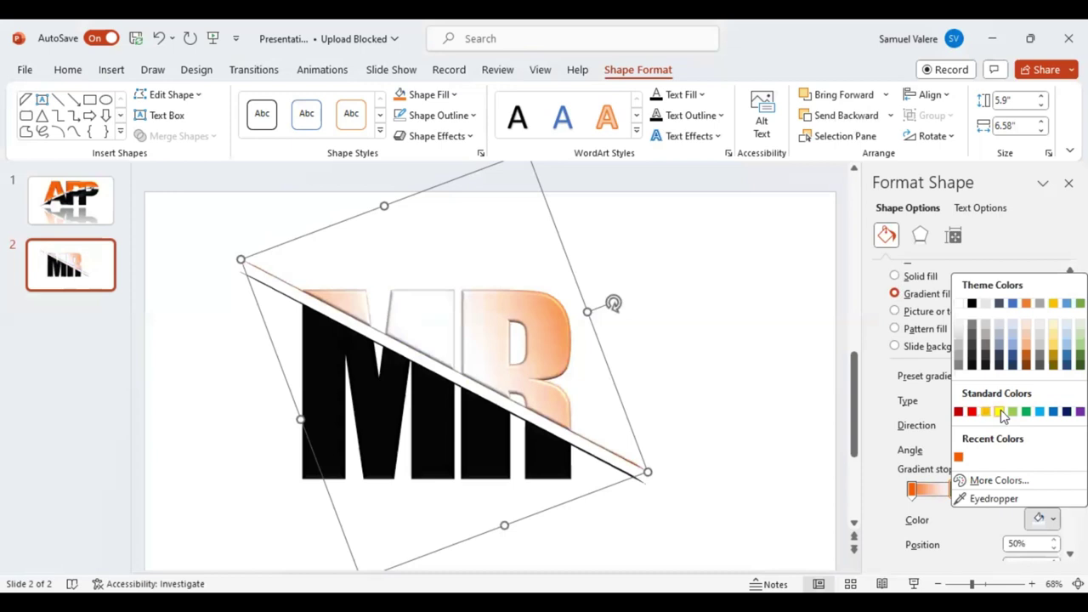
{"action": "left_click", "coordinate": [999, 411]}
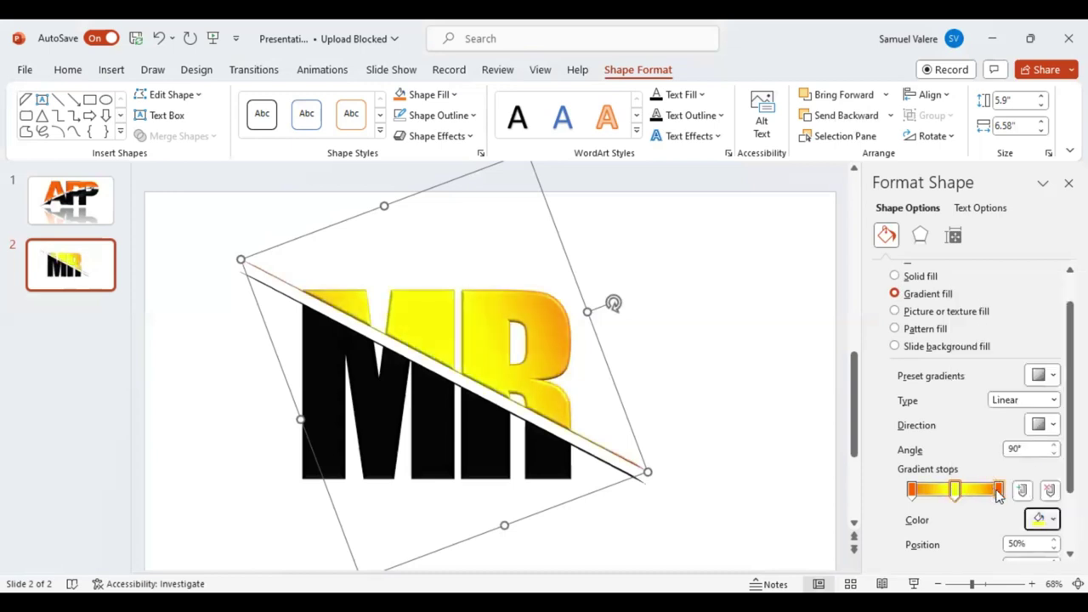
Position the extra orange gradient stops at about 82% and 23%.
{"action": "left_click_drag", "start_coordinate": [986, 496], "coordinate": [972, 498]}
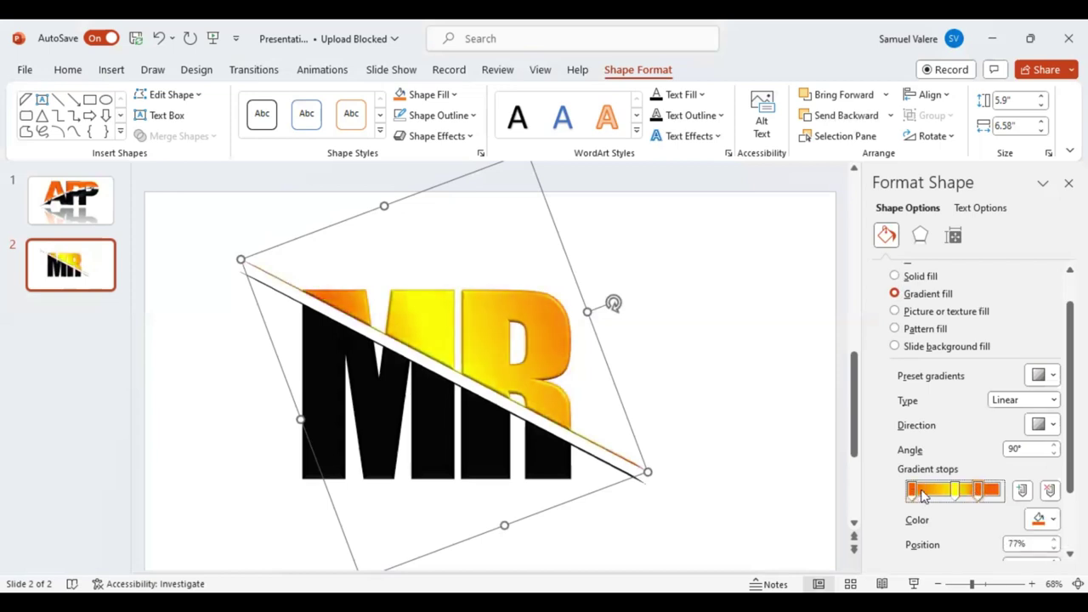
{"action": "left_click", "coordinate": [924, 496]}
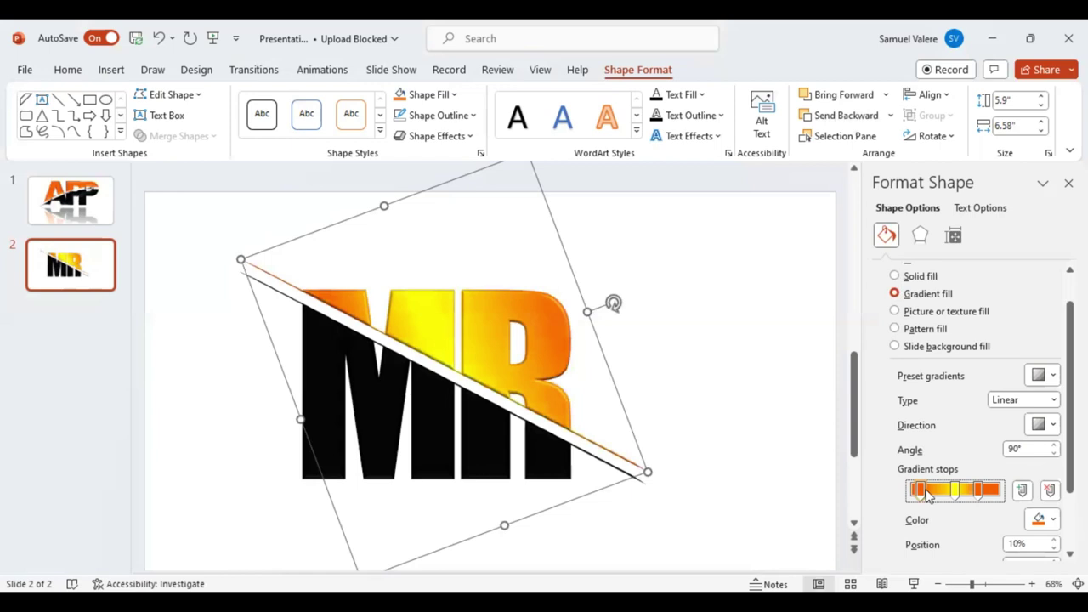
{"action": "left_click_drag", "start_coordinate": [926, 496], "coordinate": [936, 497]}
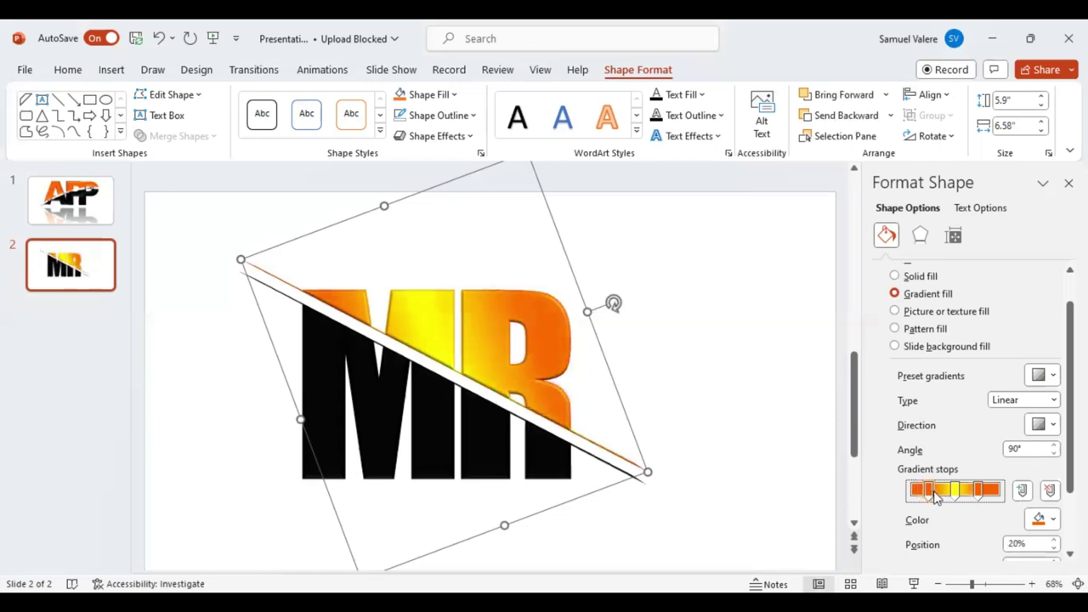
{"action": "left_click_drag", "start_coordinate": [935, 497], "coordinate": [938, 497]}
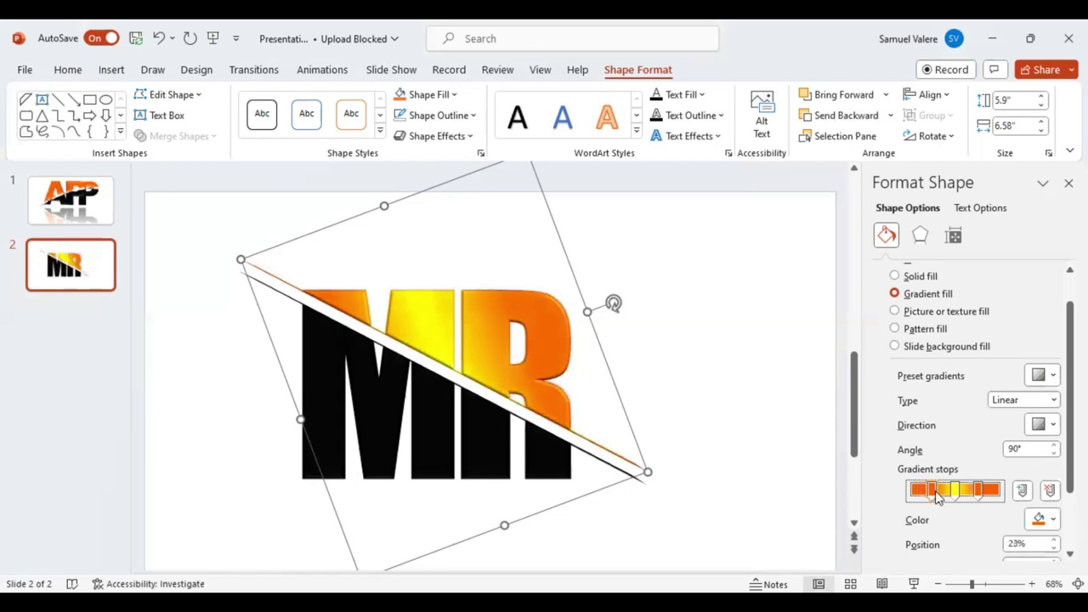
{"action": "left_click", "coordinate": [980, 498]}
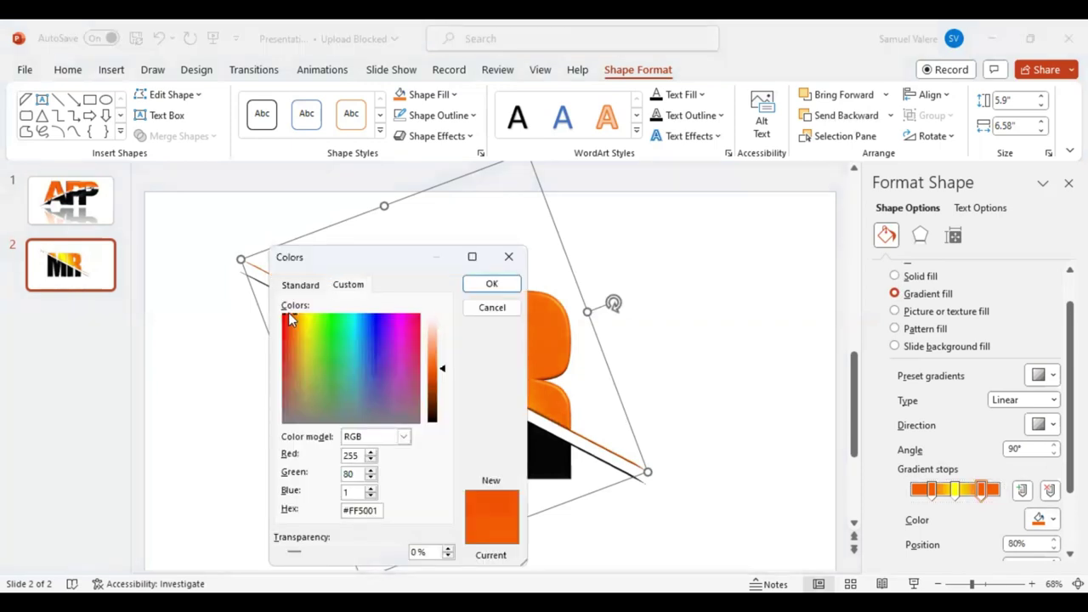
Set the 80% gradient stop to a lighter custom orange, #FF9201, from the Custom spectrum.
{"action": "left_click", "coordinate": [290, 313]}
{"action": "left_click", "coordinate": [292, 314]}
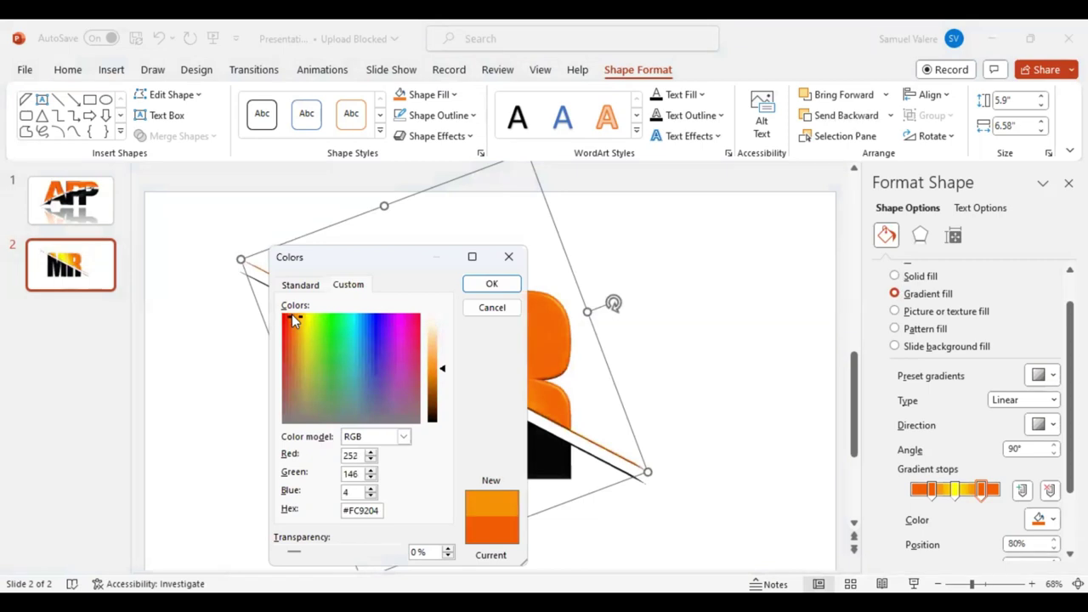
{"action": "left_click", "coordinate": [292, 314]}
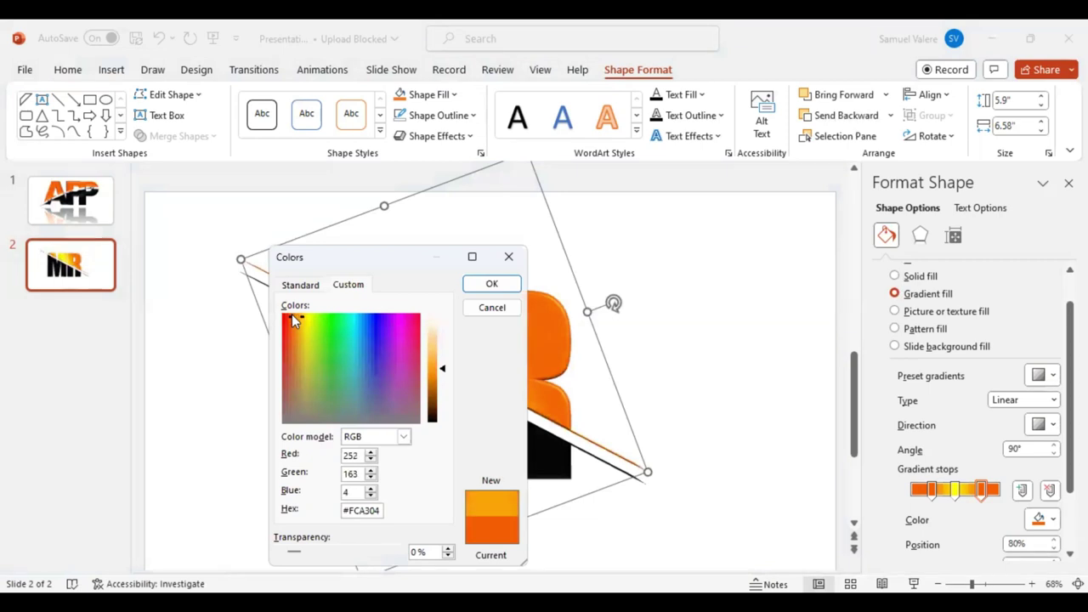
{"action": "left_click", "coordinate": [292, 314]}
{"action": "left_click", "coordinate": [292, 315]}
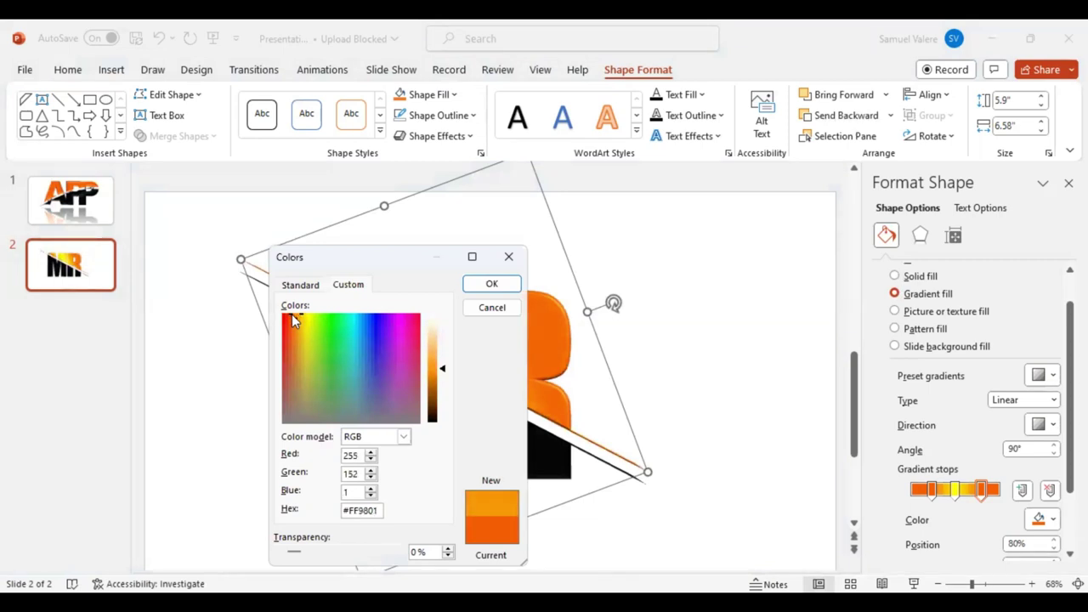
{"action": "left_click", "coordinate": [291, 316]}
Apply the custom orange, give the 23% stop the recent orange, and move stops to 12% and 72%.
{"action": "key", "text": "Return"}
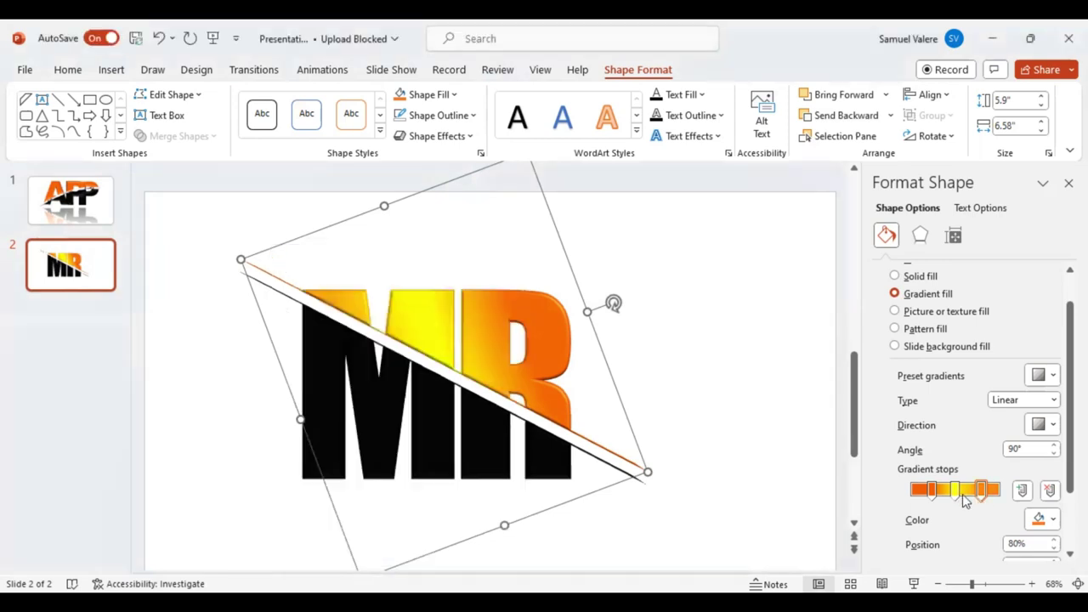
{"action": "left_click", "coordinate": [931, 491]}
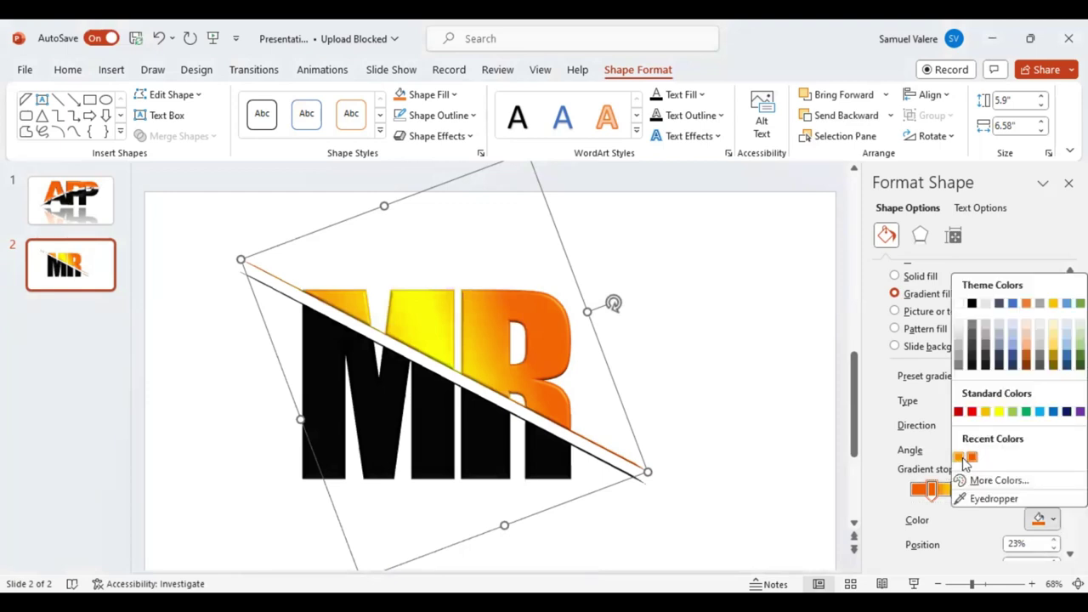
{"action": "left_click", "coordinate": [961, 458]}
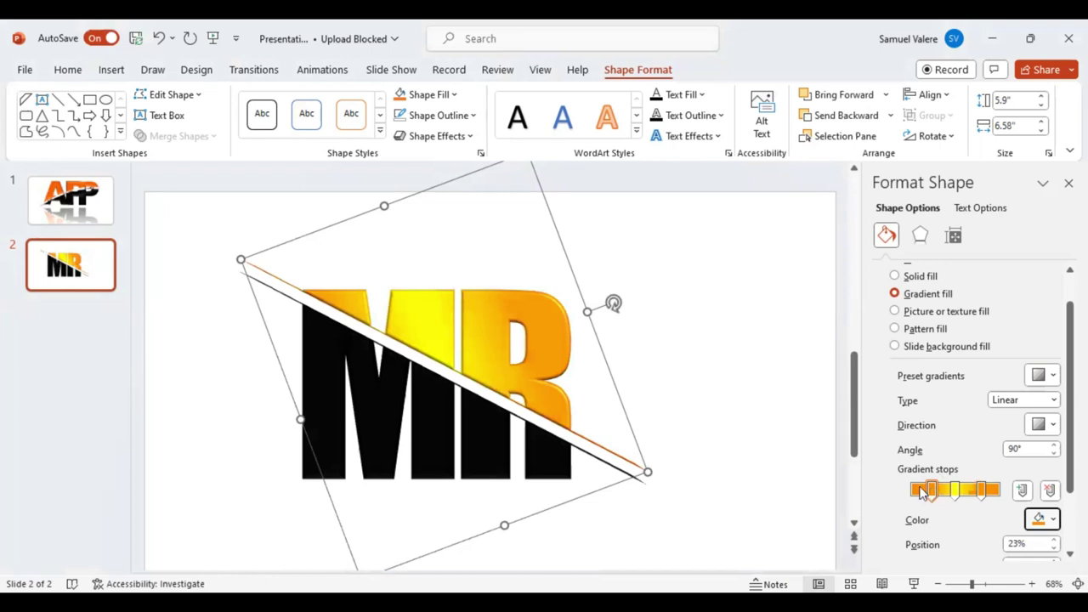
{"action": "left_click_drag", "start_coordinate": [921, 491], "coordinate": [934, 492]}
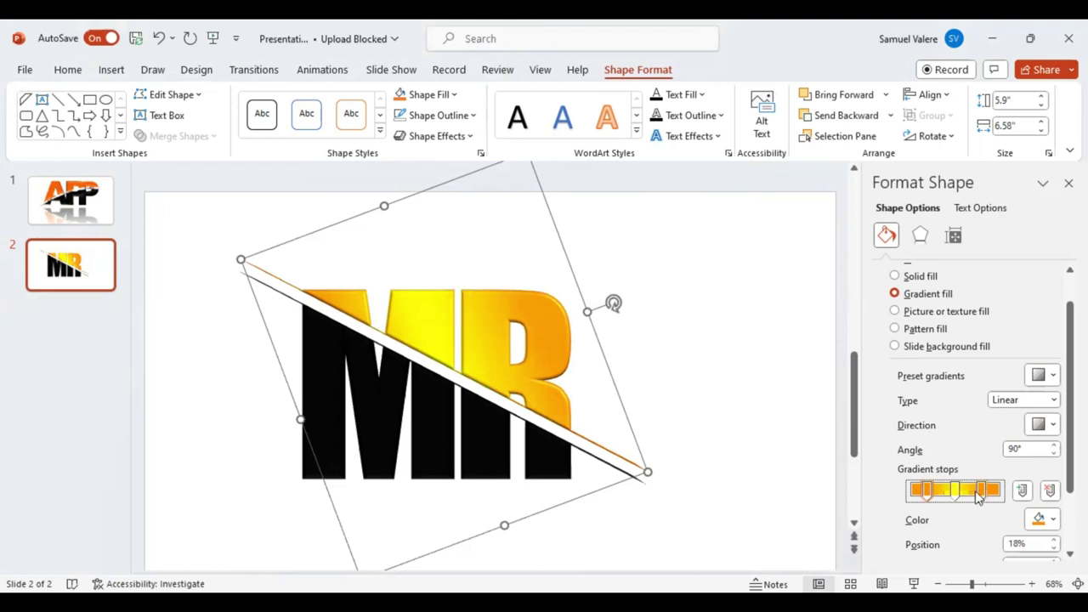
{"action": "left_click_drag", "start_coordinate": [983, 498], "coordinate": [976, 499]}
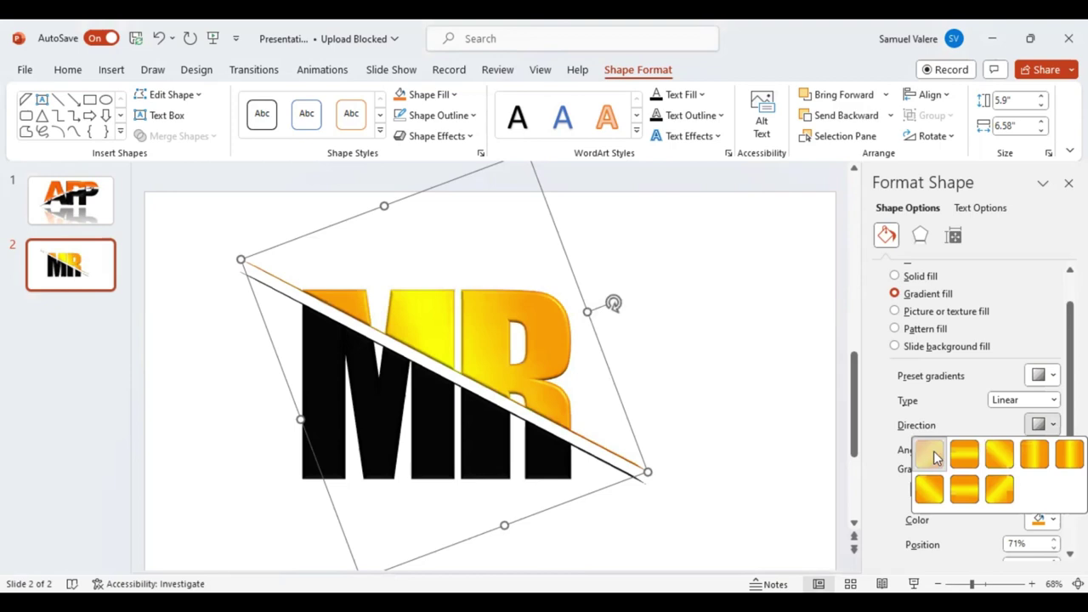
Set the upper gradient's direction to 180° and move the 83% stop to 33%.
{"action": "left_click", "coordinate": [969, 495]}
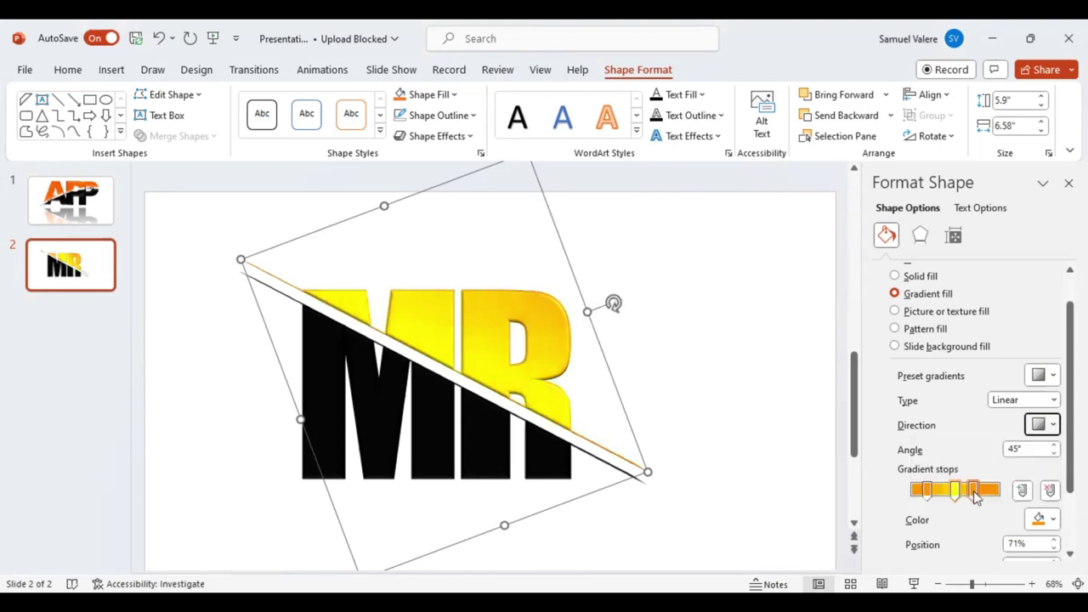
{"action": "left_click_drag", "start_coordinate": [983, 496], "coordinate": [993, 497]}
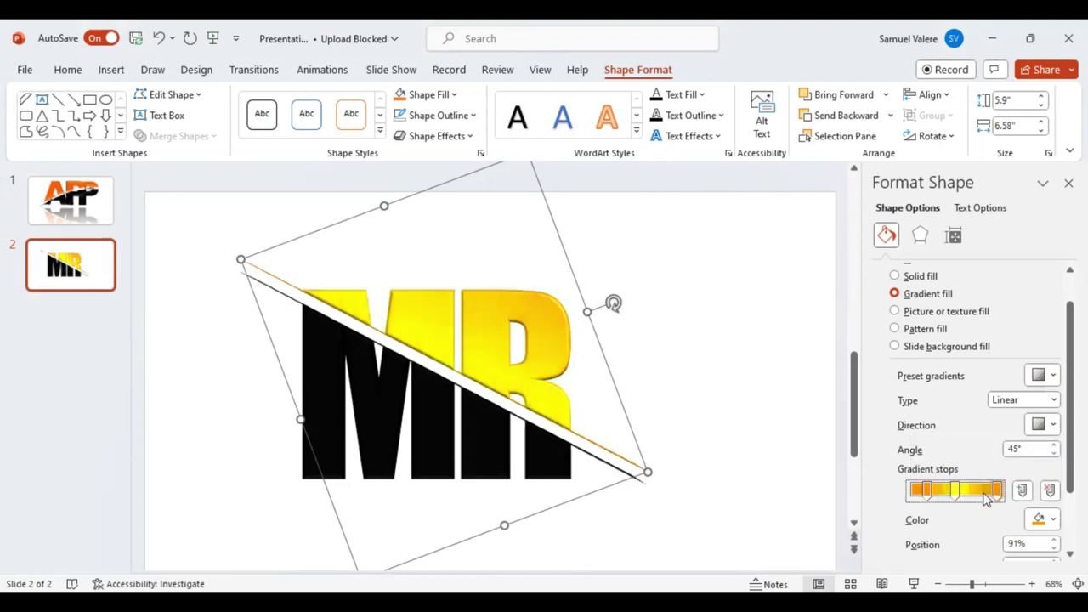
{"action": "left_click", "coordinate": [1055, 425]}
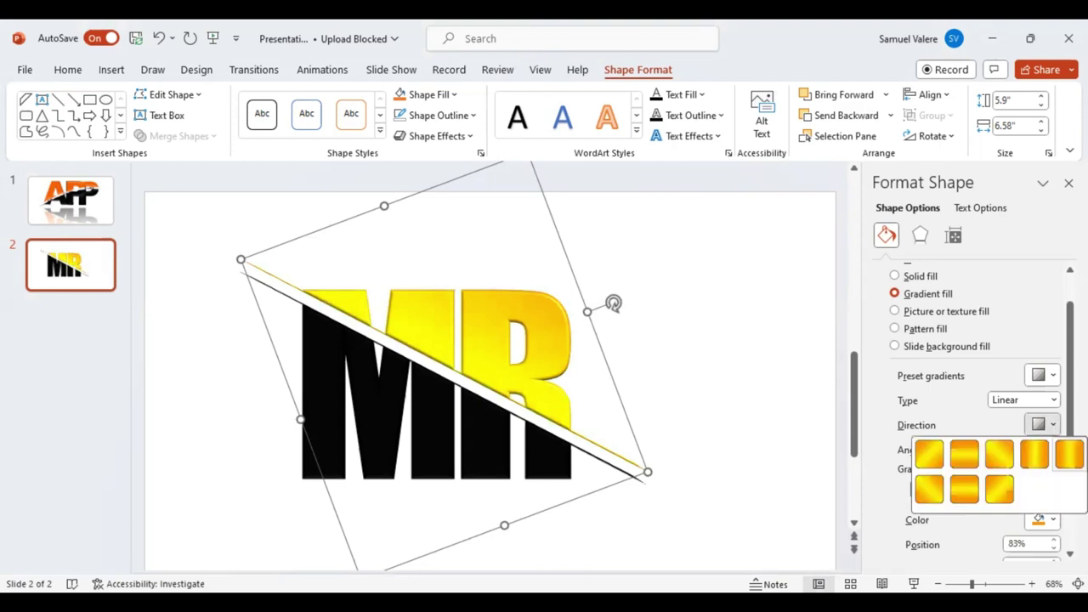
{"action": "left_click", "coordinate": [999, 490]}
{"action": "left_click", "coordinate": [984, 492]}
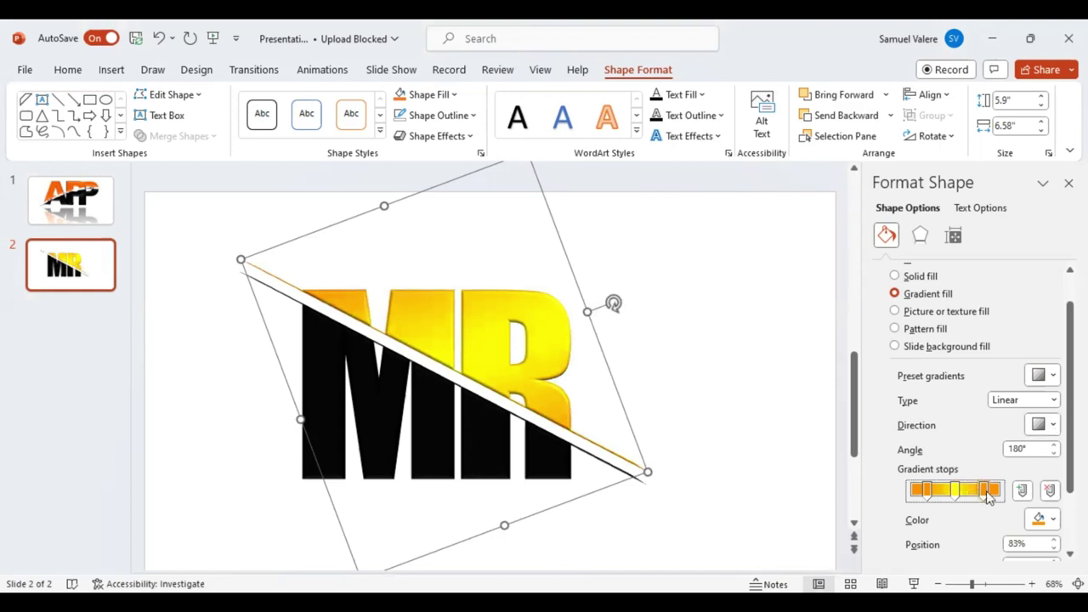
{"action": "mouse_move", "coordinate": [989, 497]}
{"action": "left_mouse_down"}
{"action": "mouse_move", "coordinate": [927, 493]}
{"action": "mouse_move", "coordinate": [952, 495]}
{"action": "mouse_move", "coordinate": [941, 493]}
{"action": "left_mouse_up"}
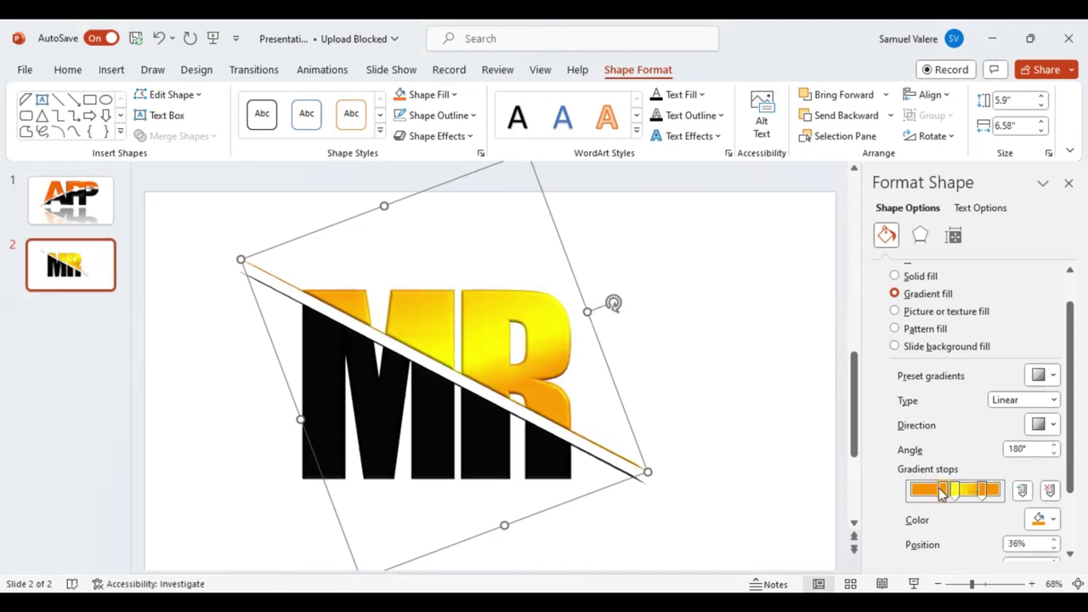
{"action": "key", "text": "Left"}
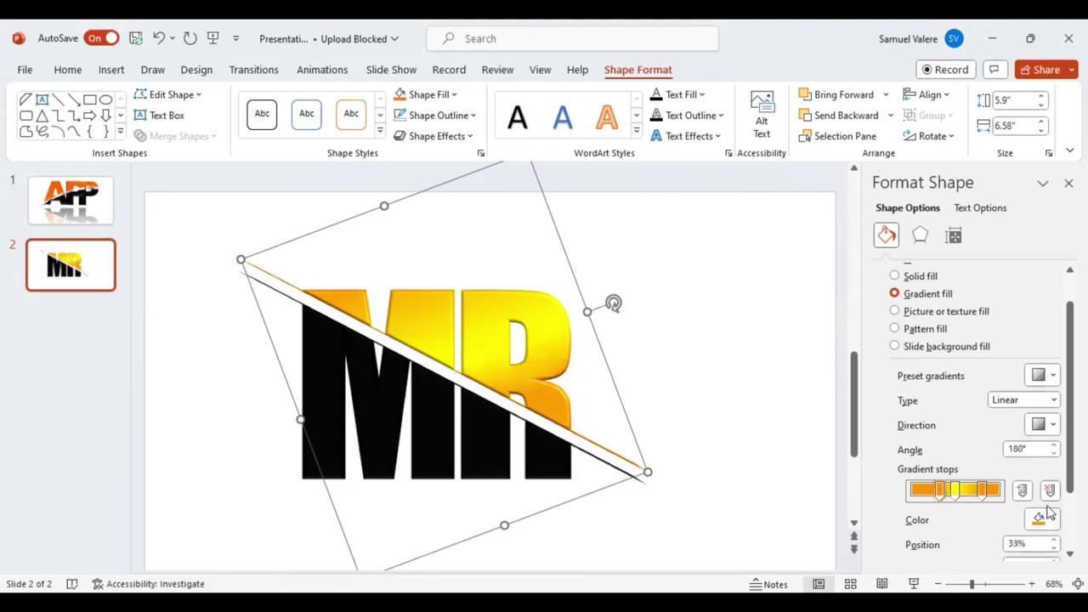
{"action": "left_click", "coordinate": [1052, 517]}
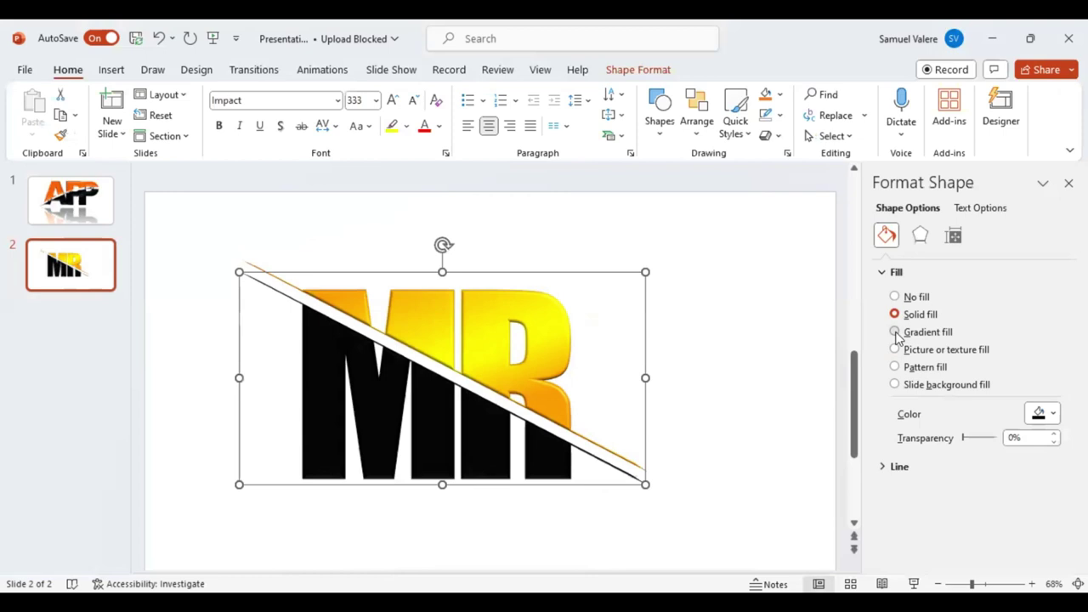
Select the 81% stop on the lower MR half's orange-yellow gradient.
{"action": "scroll", "coordinate": [972, 467], "scroll_direction": "down", "scroll_amount": 3}
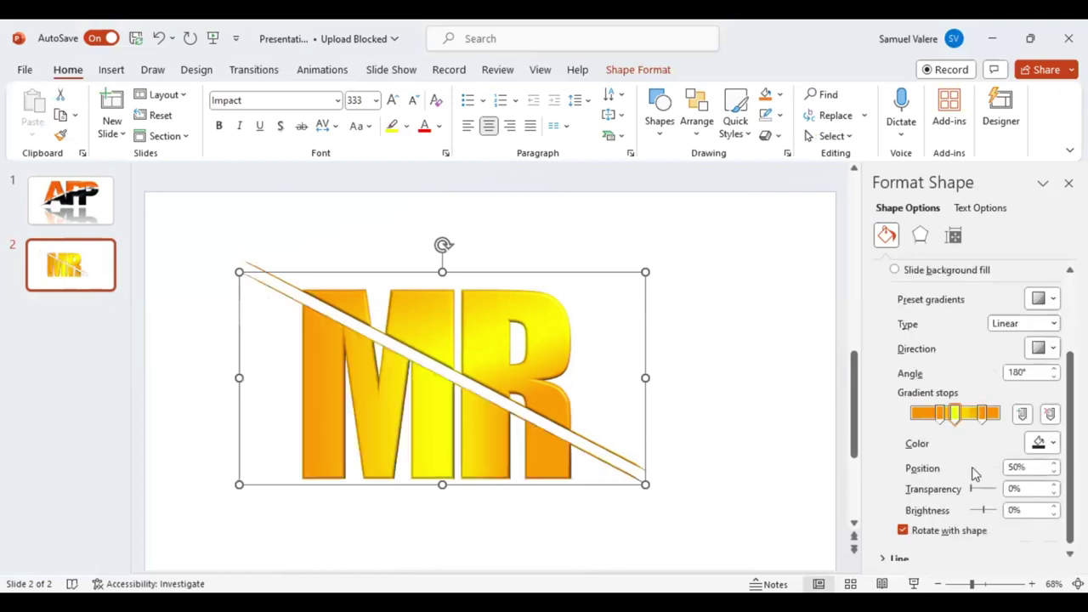
{"action": "left_click", "coordinate": [982, 416]}
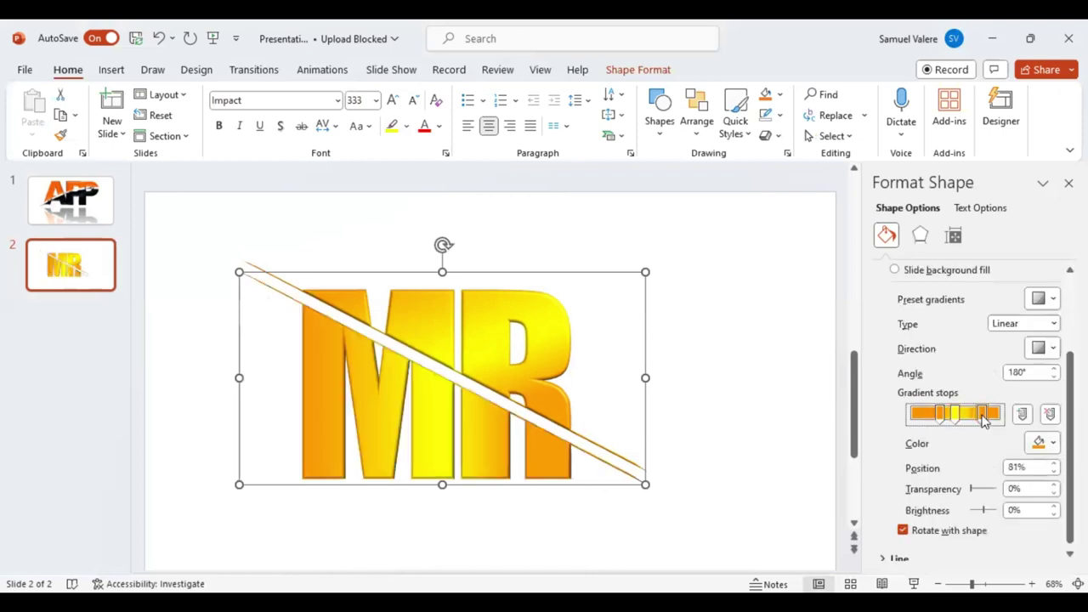
Turn the 81%, 33% and 50% gradient stops grey so the lower MR half looks silver.
{"action": "left_click", "coordinate": [959, 291]}
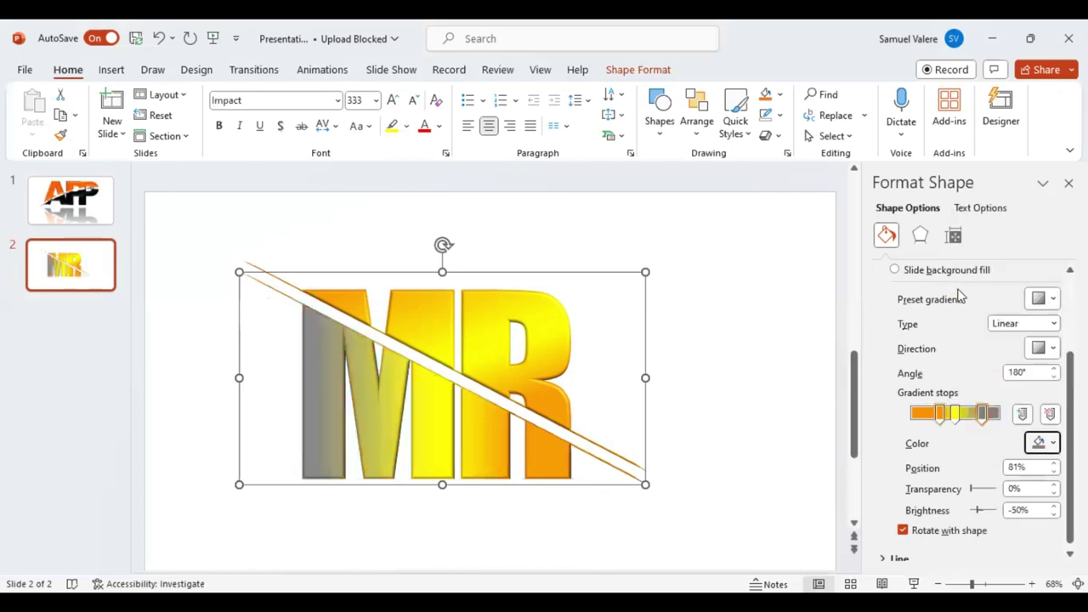
{"action": "key", "text": "shift+Tab"}
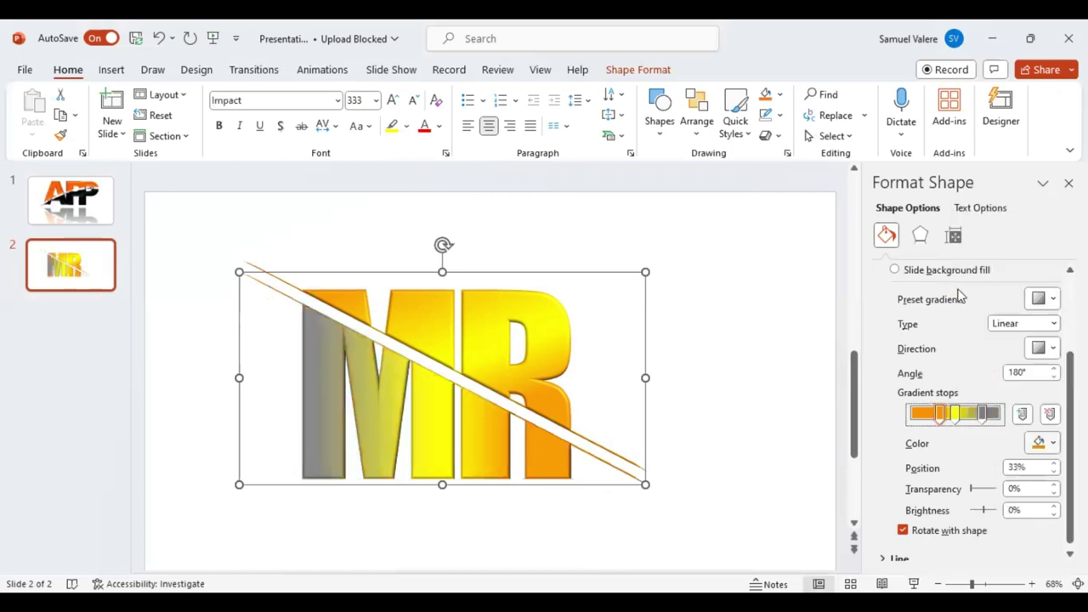
{"action": "key", "text": "Return"}
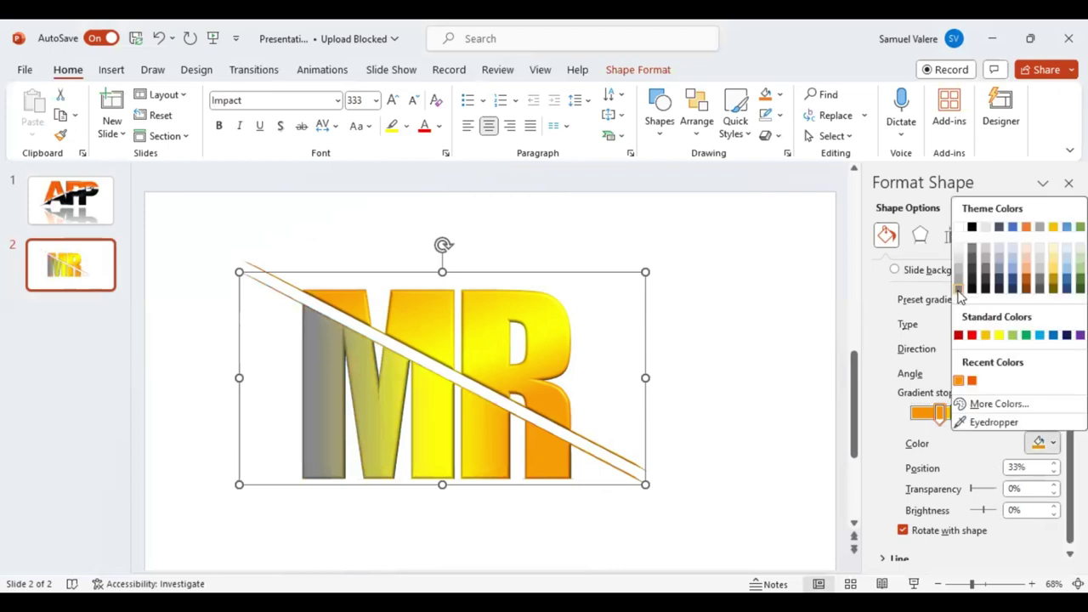
{"action": "left_click", "coordinate": [959, 290]}
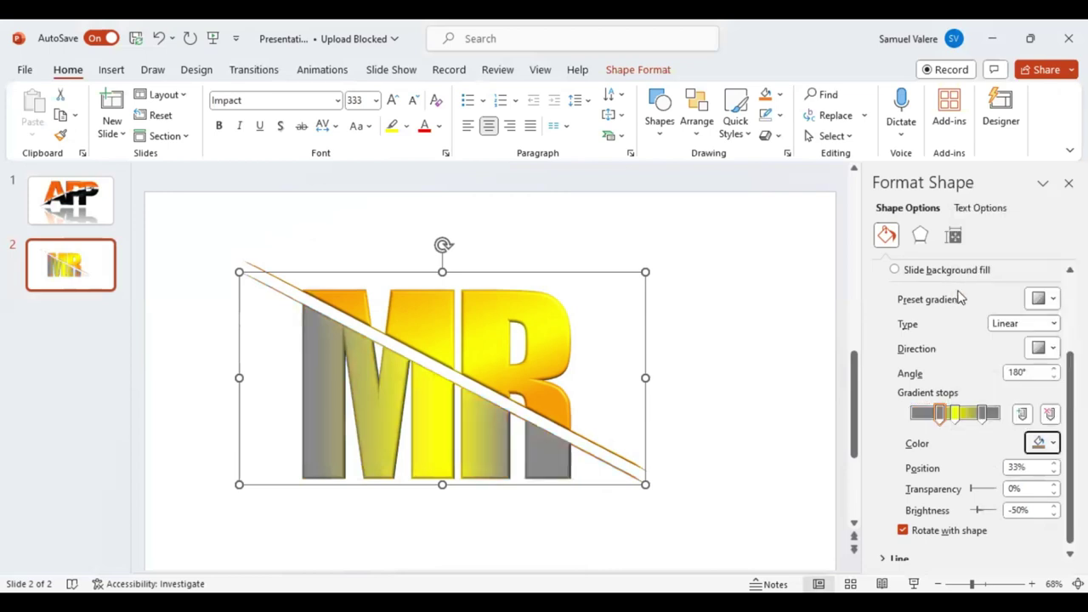
{"action": "key", "text": "shift+Tab"}
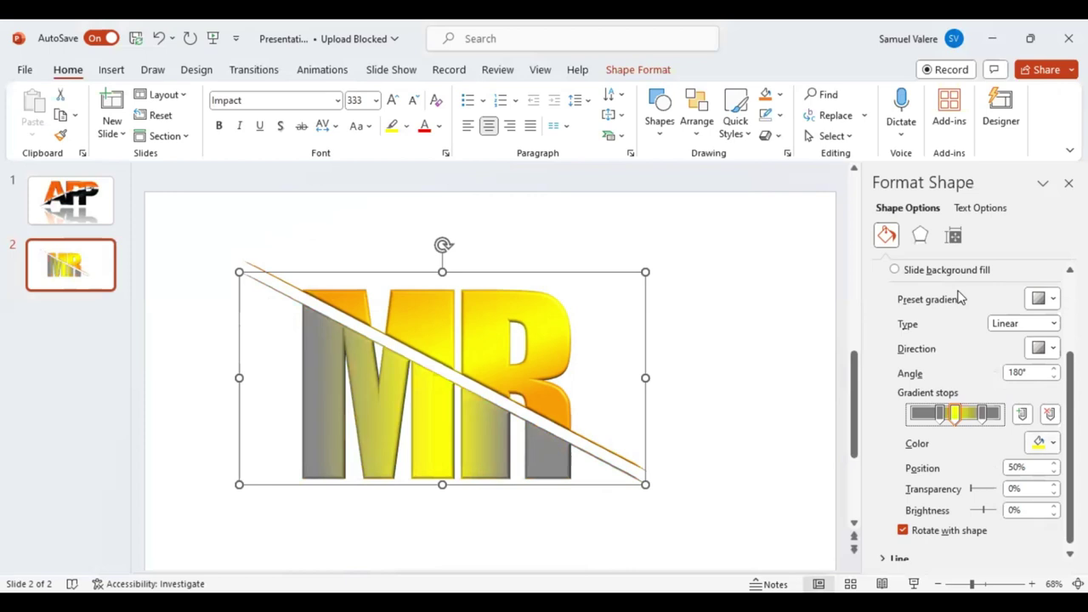
{"action": "key", "text": "Return"}
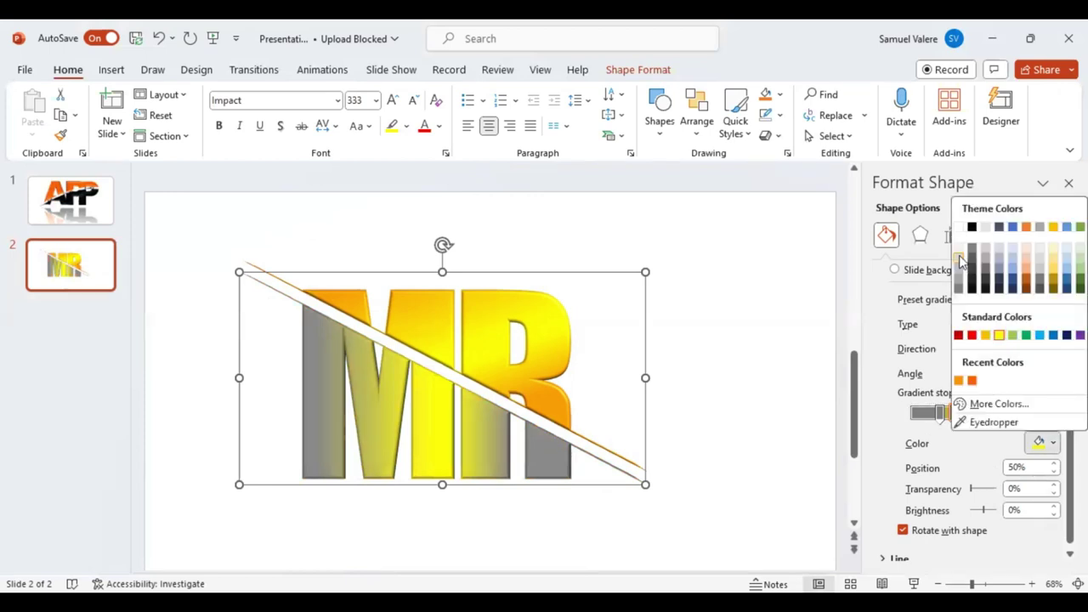
{"action": "key", "text": "Return"}
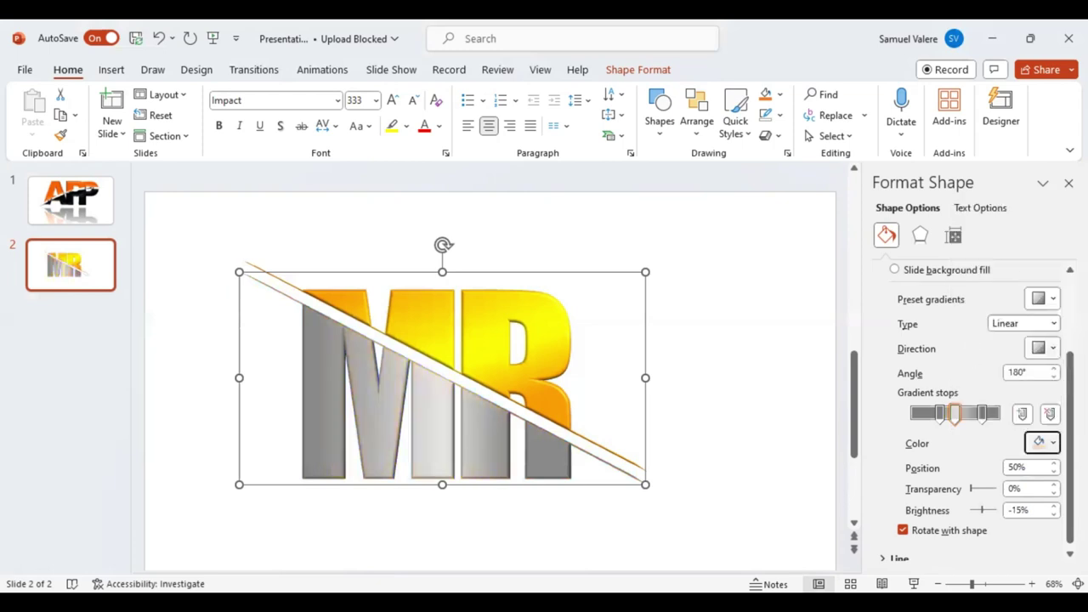
{"action": "left_click", "coordinate": [1046, 348]}
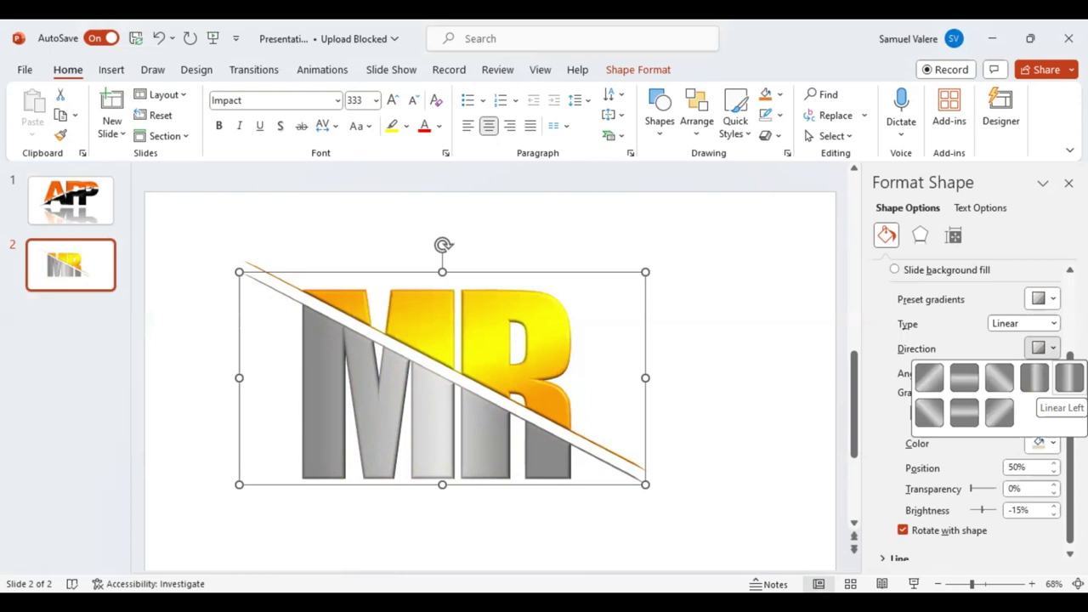
Angle the silver gradient at 135° and shift its stops to about 60% and 40%.
{"action": "left_click", "coordinate": [999, 377]}
{"action": "left_click_drag", "start_coordinate": [961, 414], "coordinate": [964, 414]}
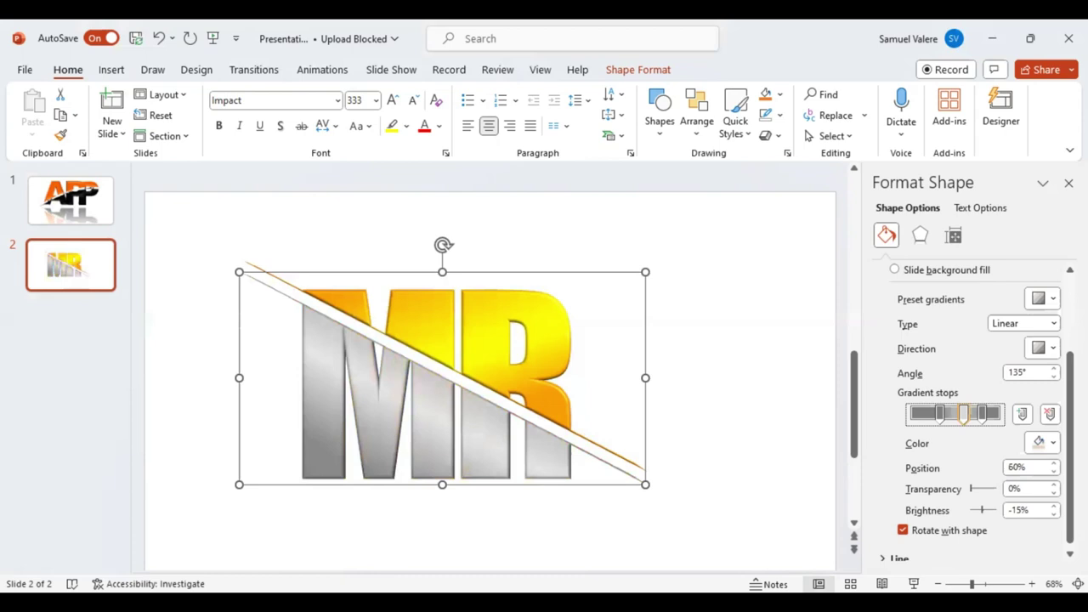
{"action": "left_click", "coordinate": [981, 414]}
{"action": "left_click", "coordinate": [941, 414]}
{"action": "left_click_drag", "start_coordinate": [940, 413], "coordinate": [946, 414]}
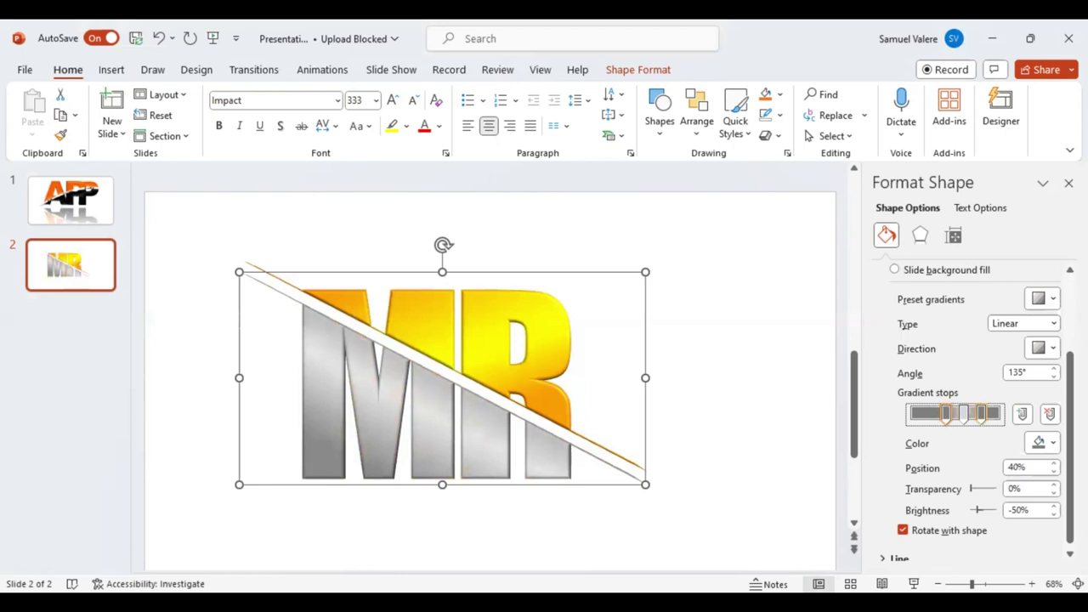
{"action": "left_click", "coordinate": [980, 414]}
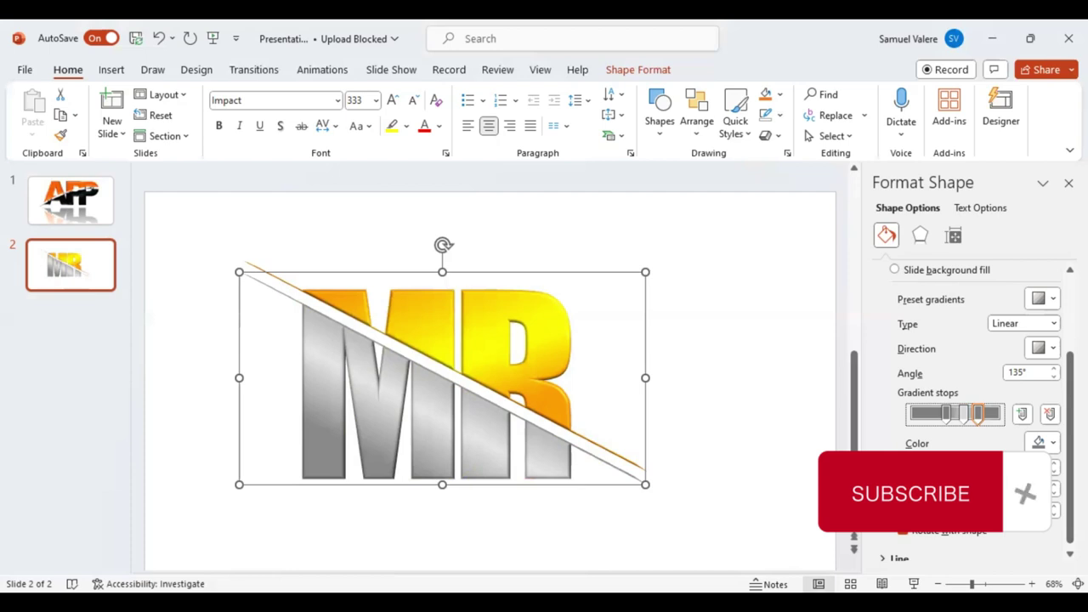
Darken the 77% stop to -75% brightness and move the 29% stop to 35%.
{"action": "left_click", "coordinate": [1042, 442]}
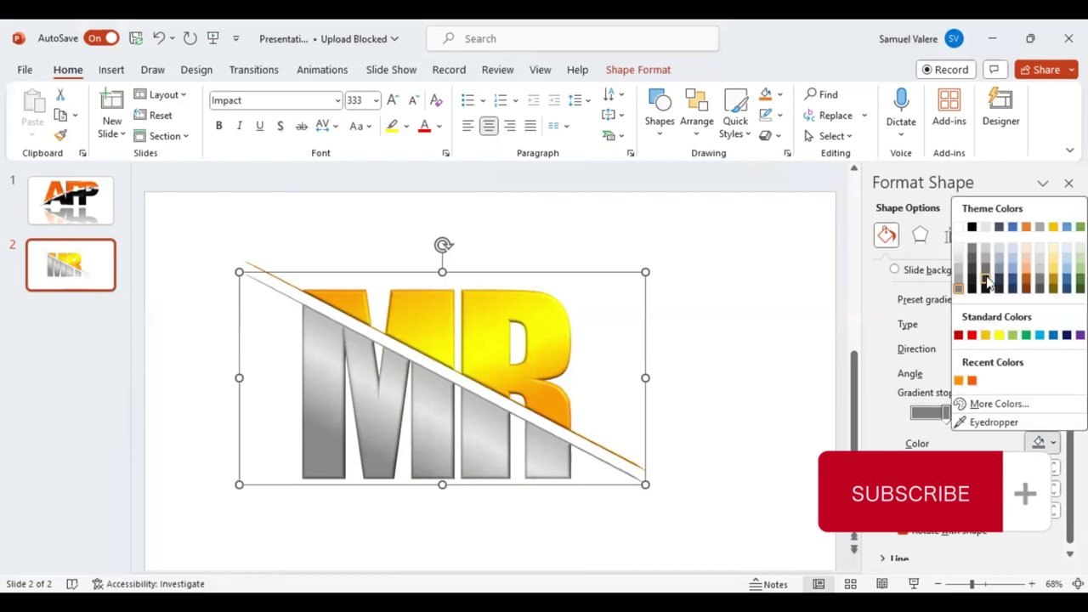
{"action": "left_click", "coordinate": [986, 283]}
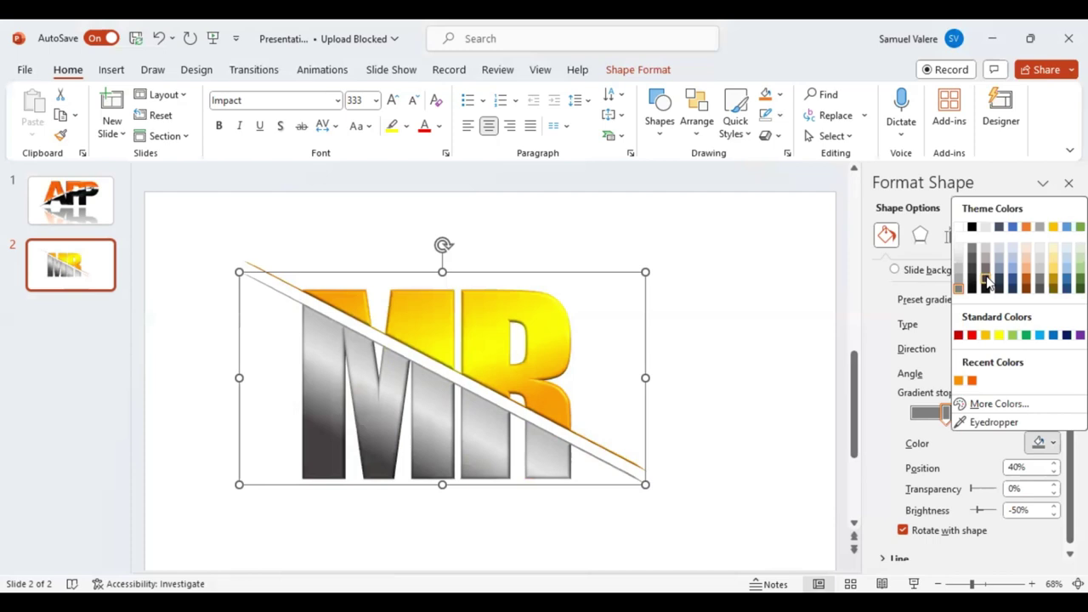
{"action": "left_click", "coordinate": [986, 283]}
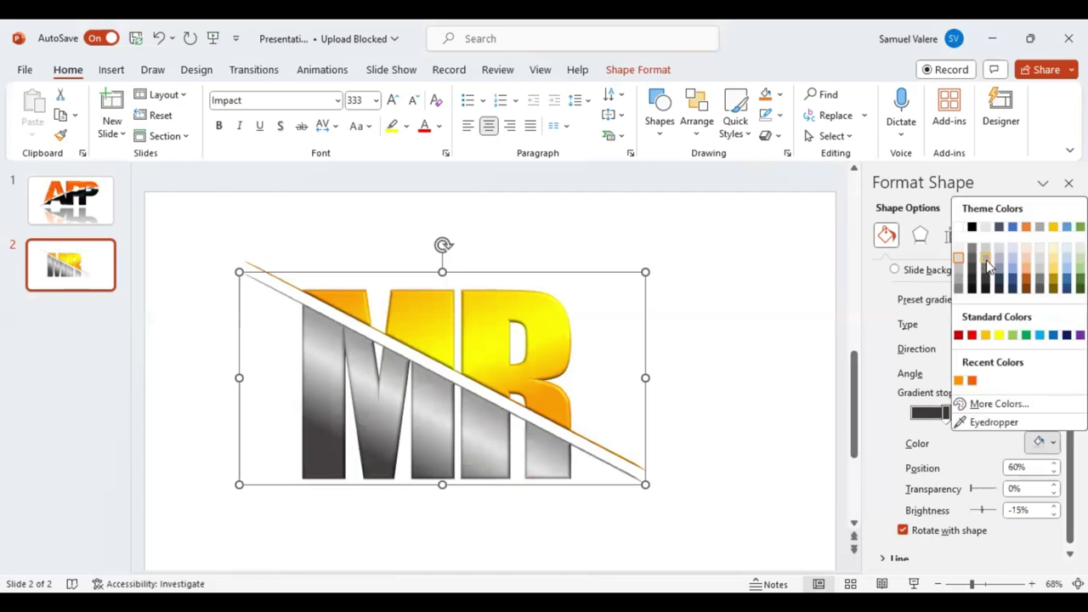
{"action": "left_click", "coordinate": [946, 414]}
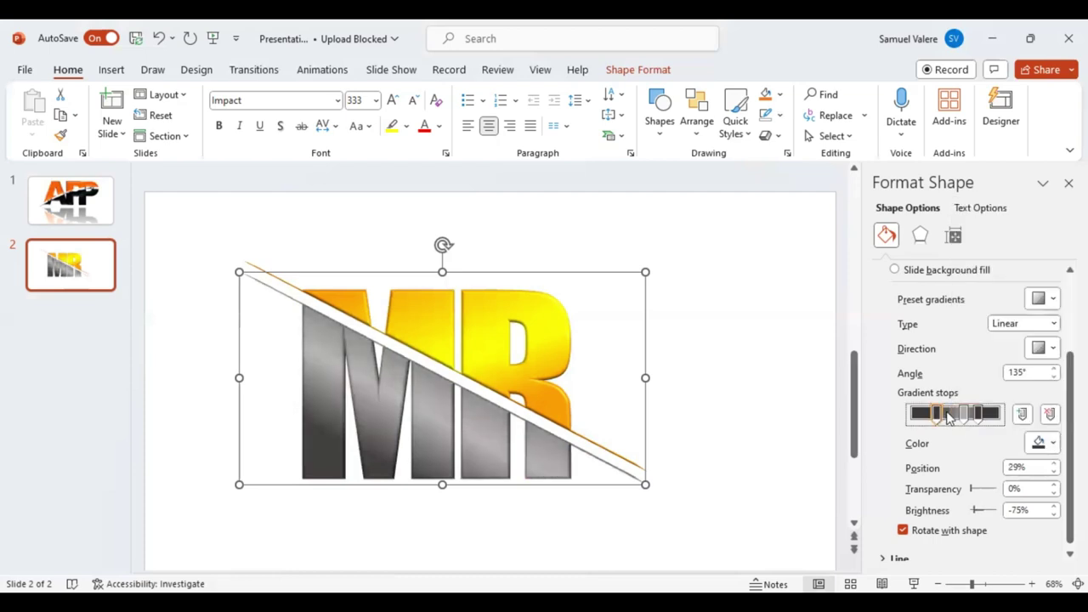
{"action": "left_click_drag", "start_coordinate": [947, 413], "coordinate": [980, 414]}
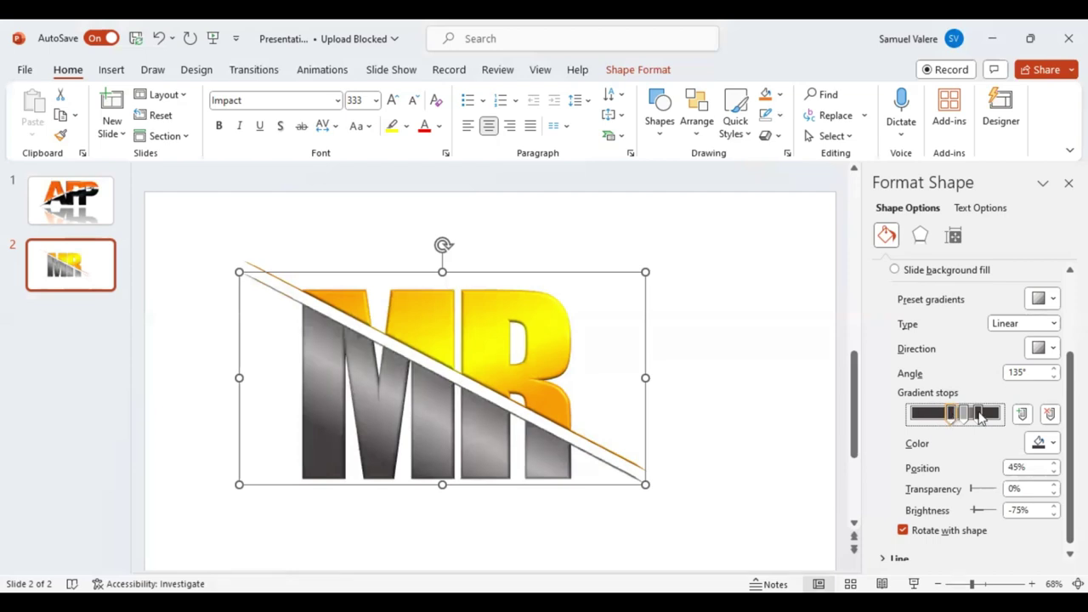
{"action": "left_click", "coordinate": [980, 414]}
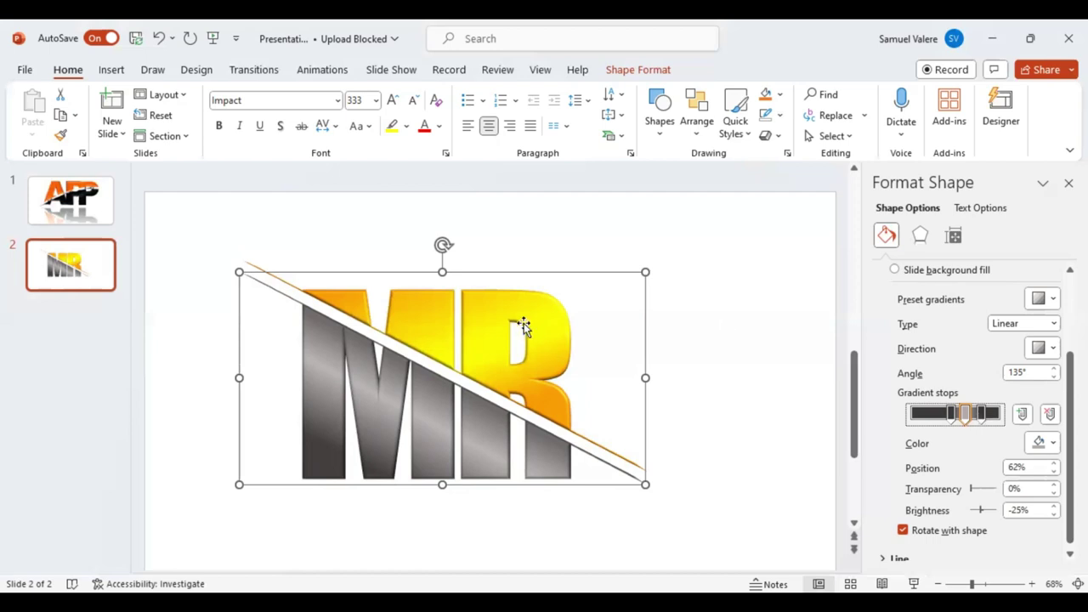
Angle the upper orange-yellow gradient at 135° and move its yellow stop to about 57%.
{"action": "left_click", "coordinate": [524, 323]}
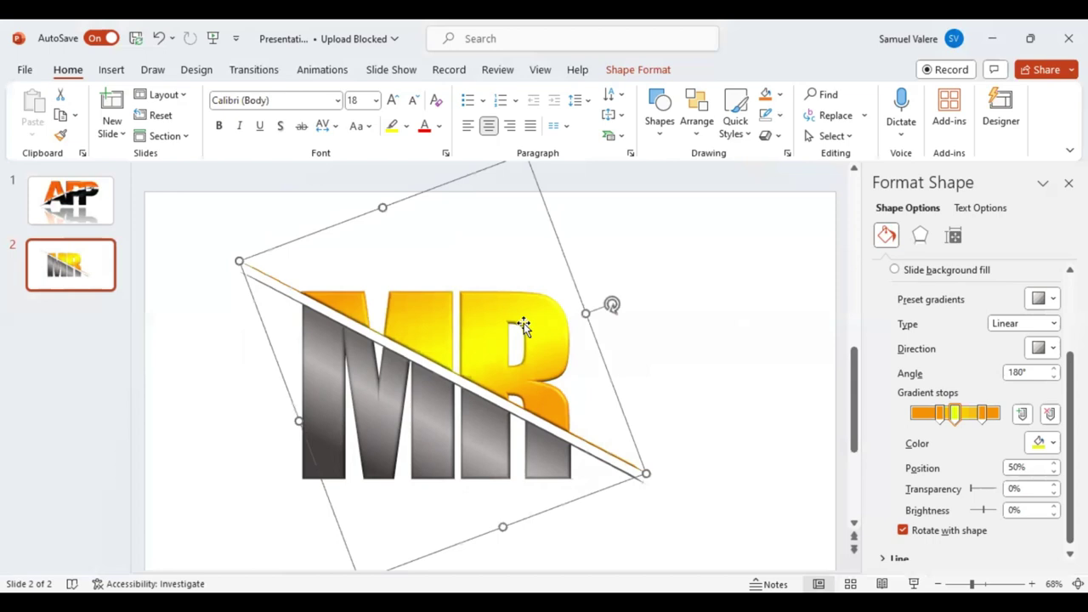
{"action": "left_click", "coordinate": [1054, 351]}
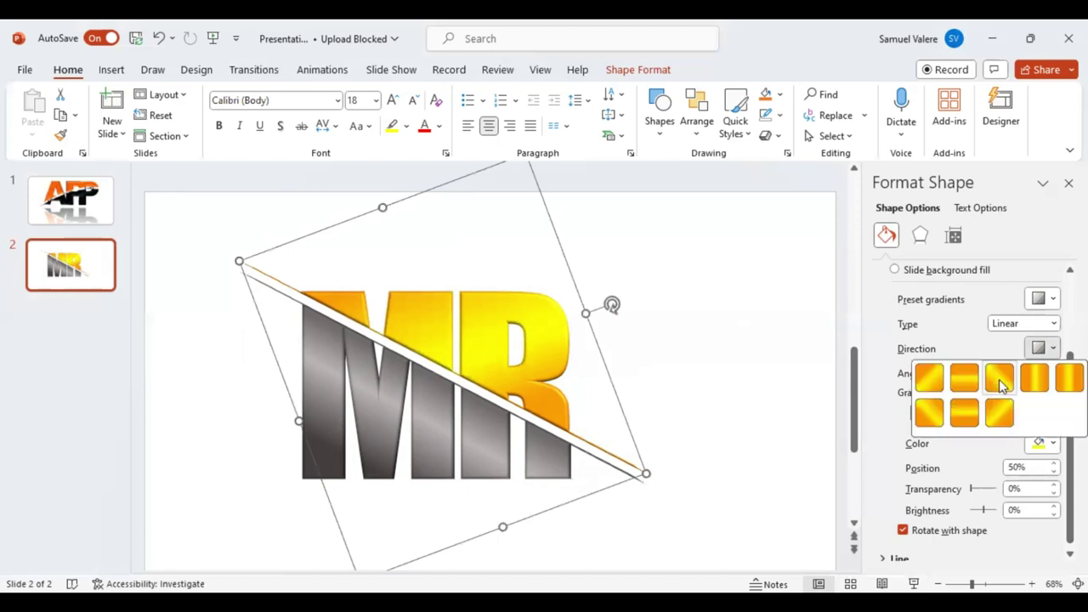
{"action": "left_click", "coordinate": [963, 413]}
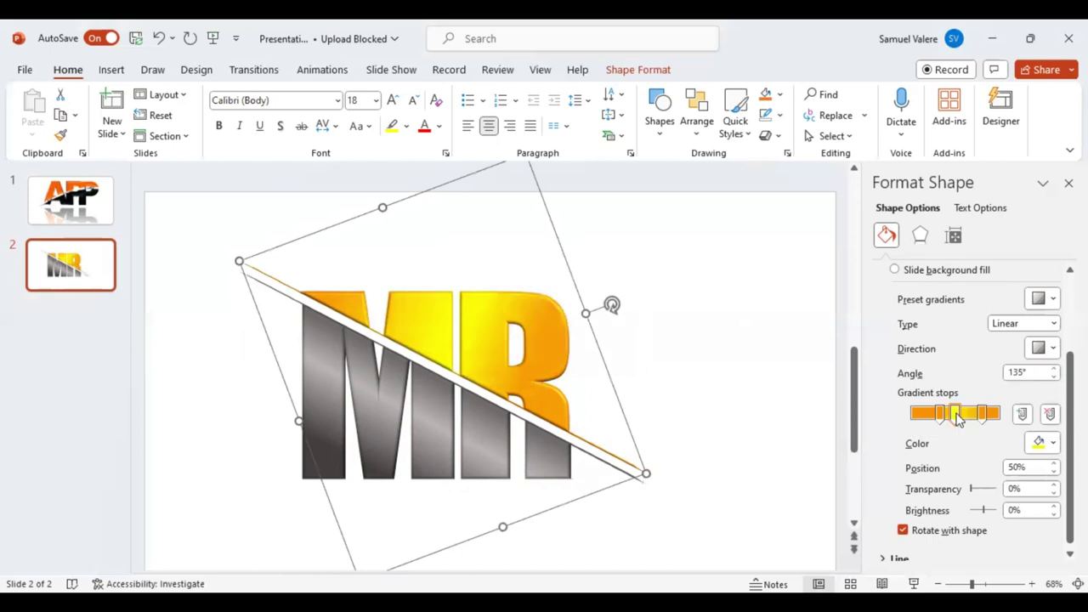
{"action": "left_click_drag", "start_coordinate": [956, 414], "coordinate": [954, 414]}
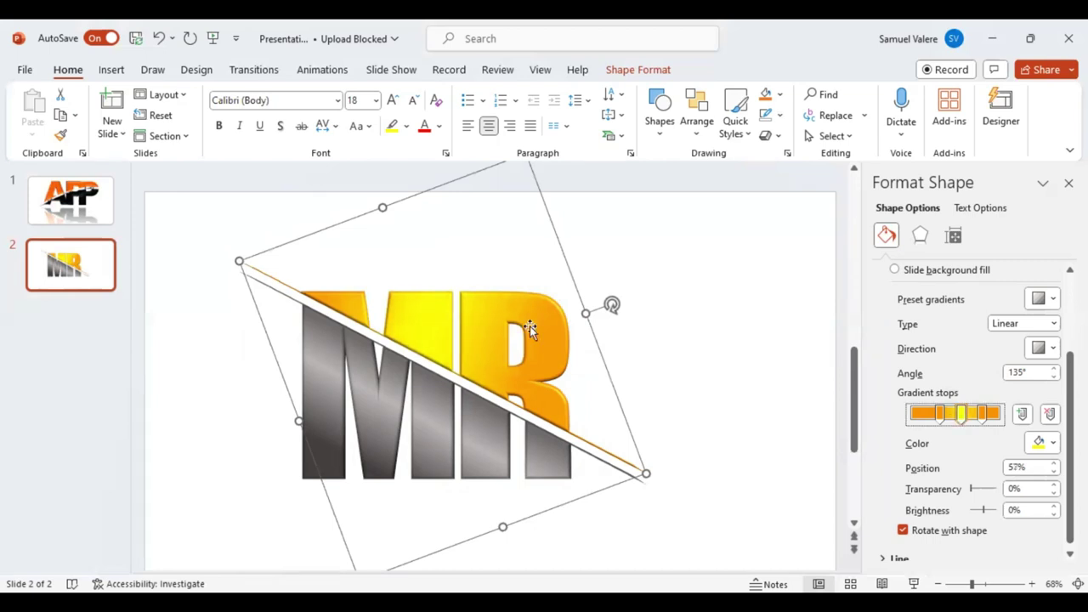
{"action": "left_click", "coordinate": [599, 385]}
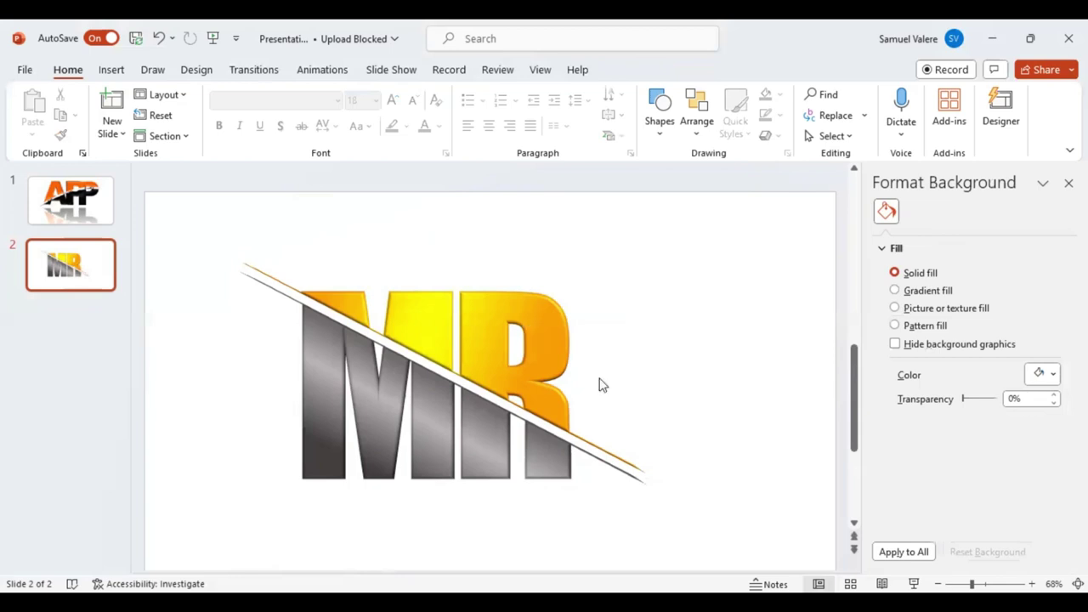
Group all MR logo pieces into one 6.58 by 7.83-inch object and centre it on the slide.
{"action": "mouse_move", "coordinate": [469, 432]}
{"action": "left_mouse_down"}
{"action": "mouse_move", "coordinate": [506, 423]}
{"action": "mouse_move", "coordinate": [510, 387]}
{"action": "left_mouse_up"}
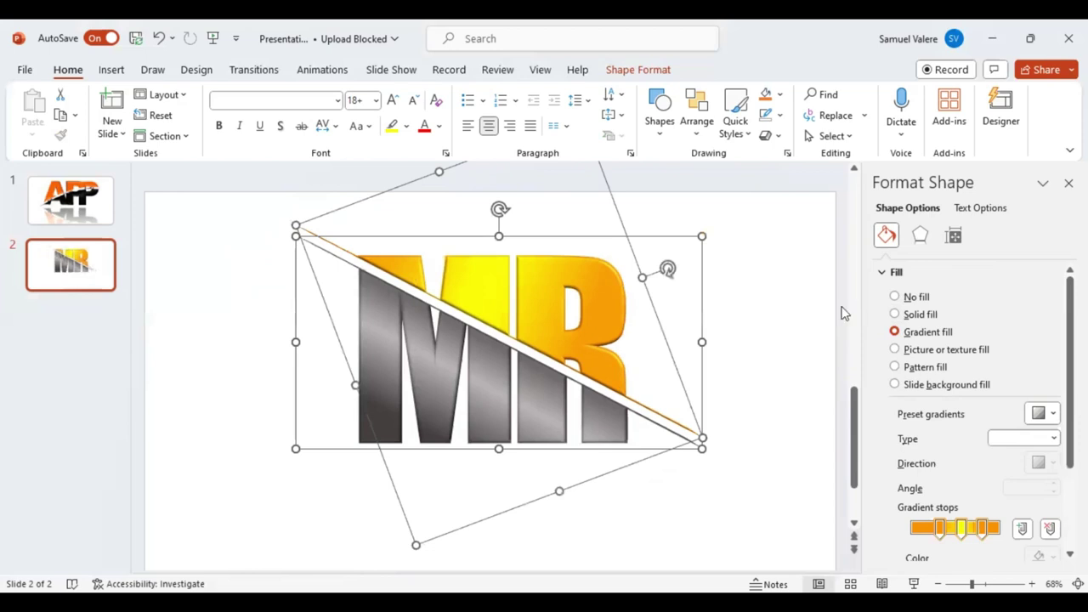
{"action": "left_click", "coordinate": [642, 72]}
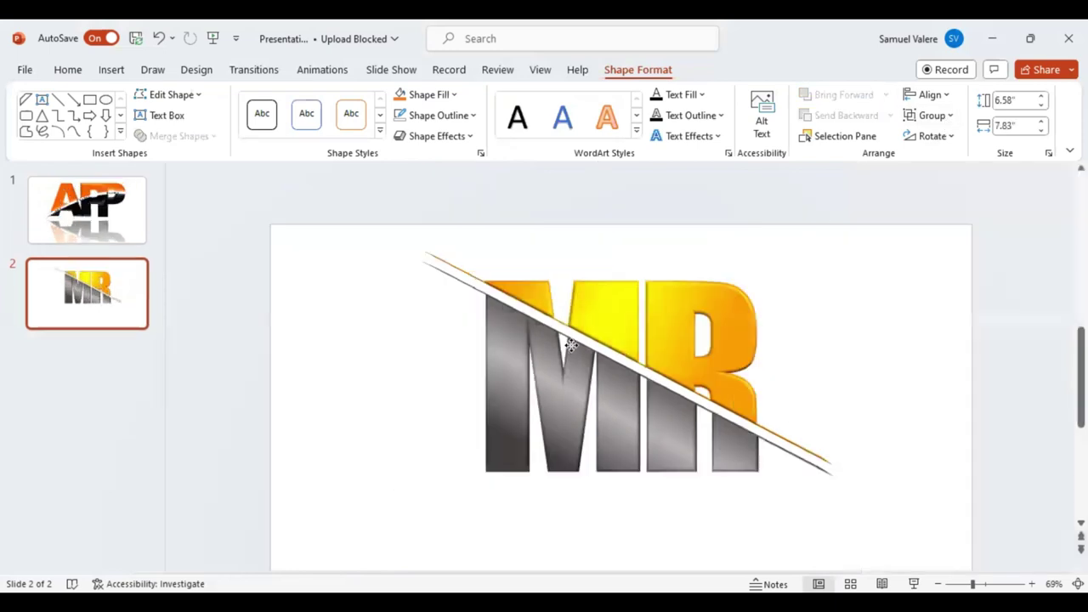
{"action": "left_click_drag", "start_coordinate": [582, 373], "coordinate": [573, 343]}
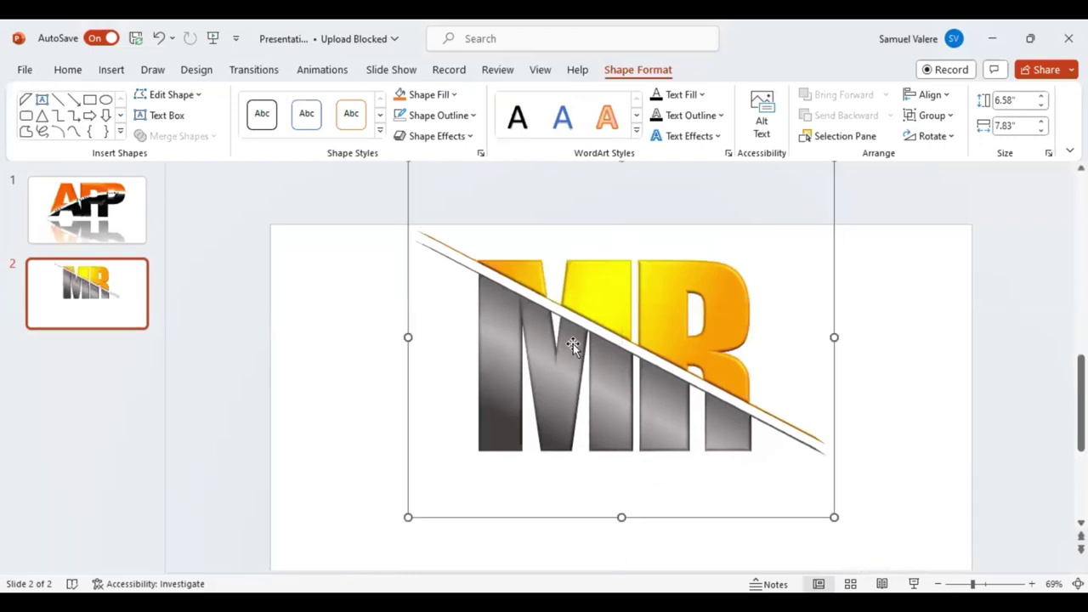
Draw a thin 0.27 × 6.71-inch bar beneath the MR letters and nudge it up under them.
{"action": "left_click", "coordinate": [89, 100]}
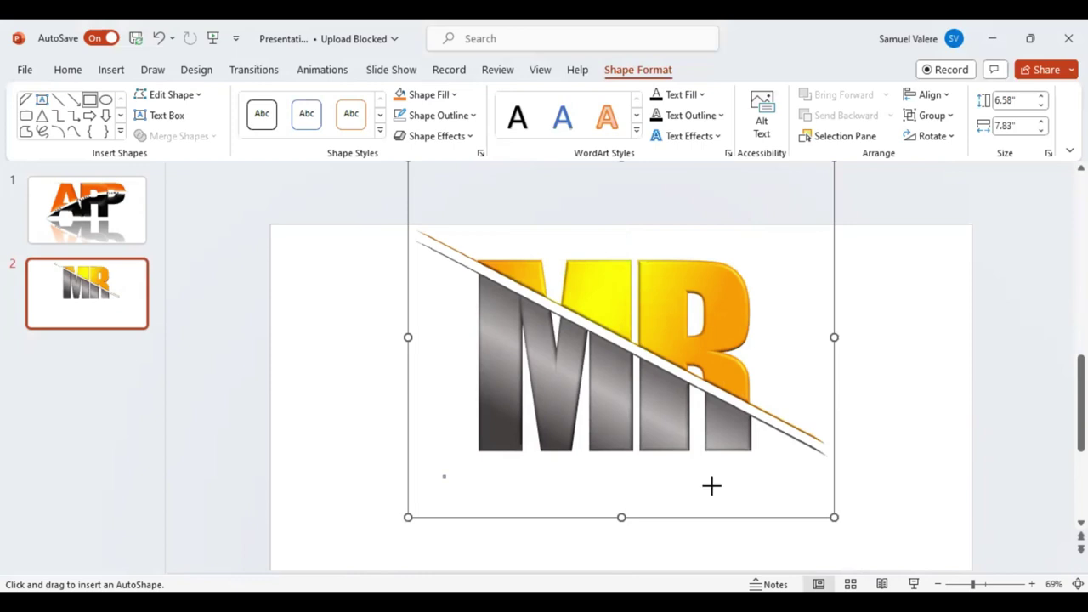
{"action": "left_click_drag", "start_coordinate": [442, 474], "coordinate": [686, 488]}
{"action": "left_click_drag", "start_coordinate": [771, 487], "coordinate": [795, 487]}
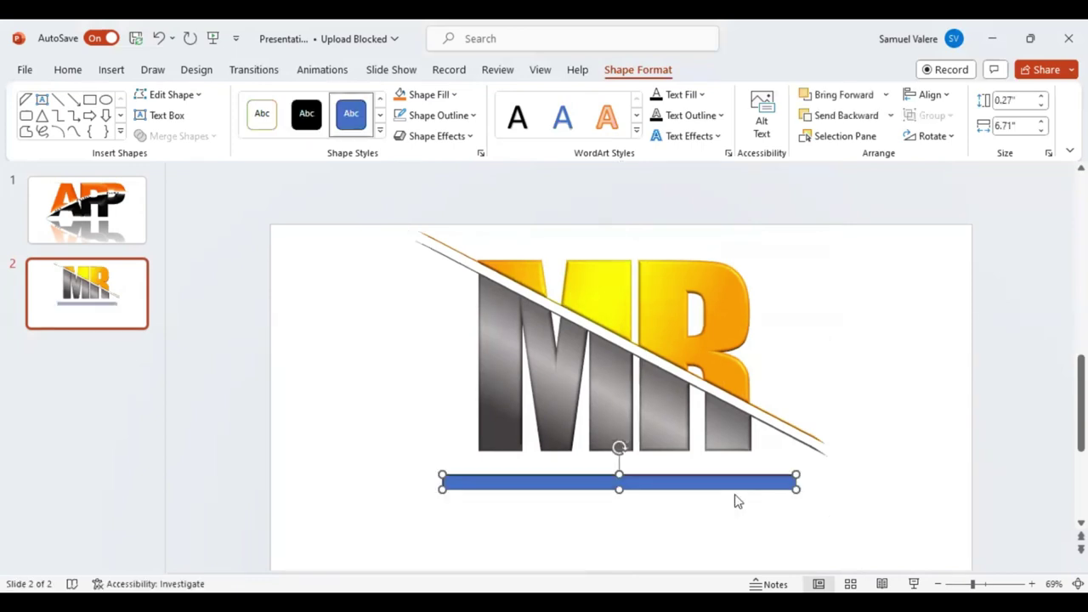
{"action": "left_click_drag", "start_coordinate": [666, 481], "coordinate": [664, 466]}
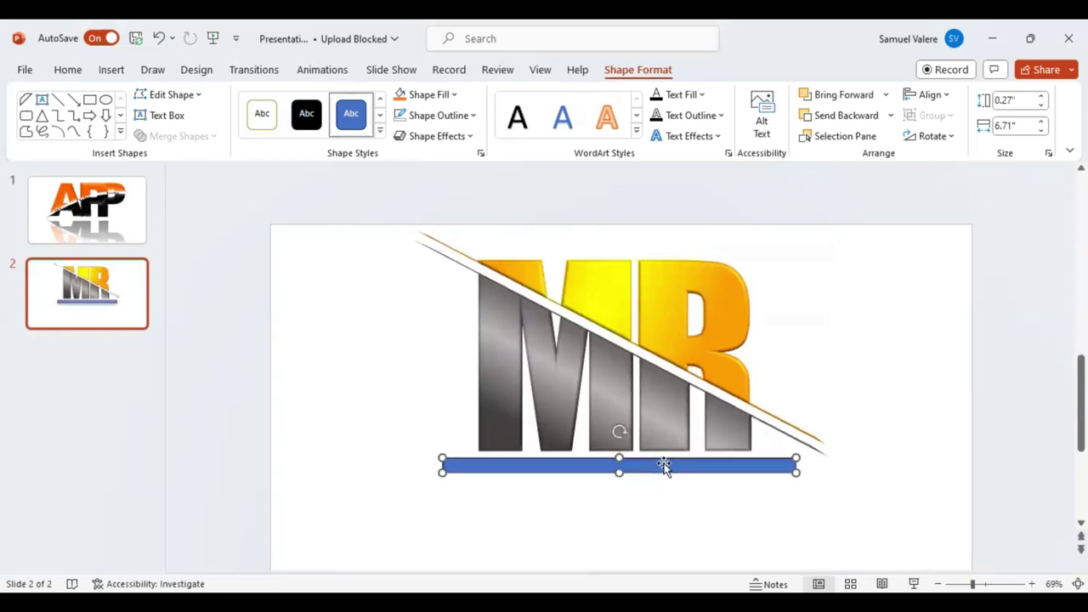
{"action": "key", "text": "ctrl+z"}
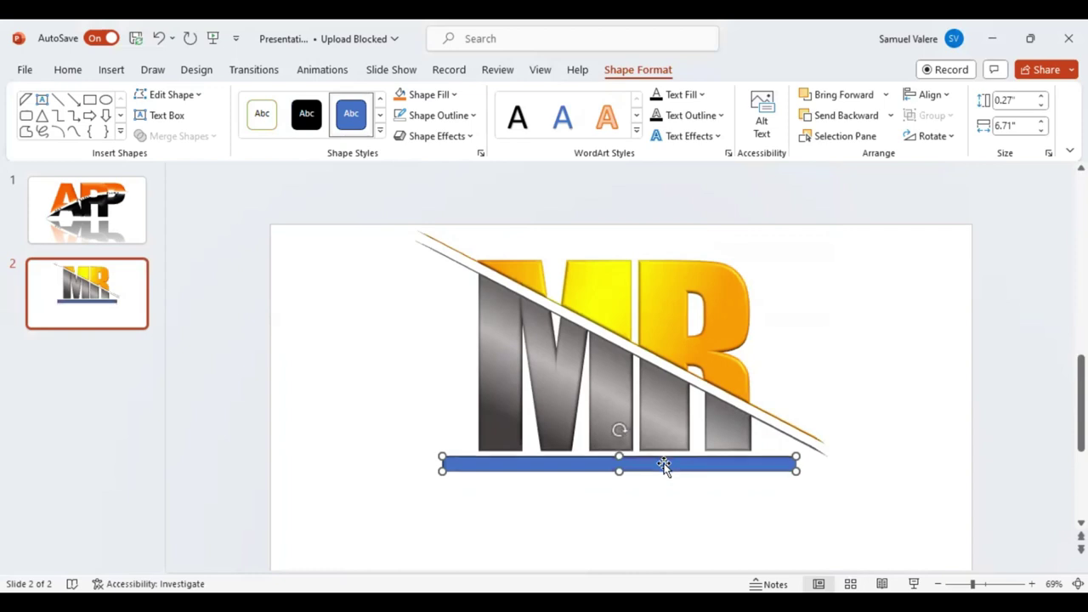
{"action": "key", "text": "ctrl+z"}
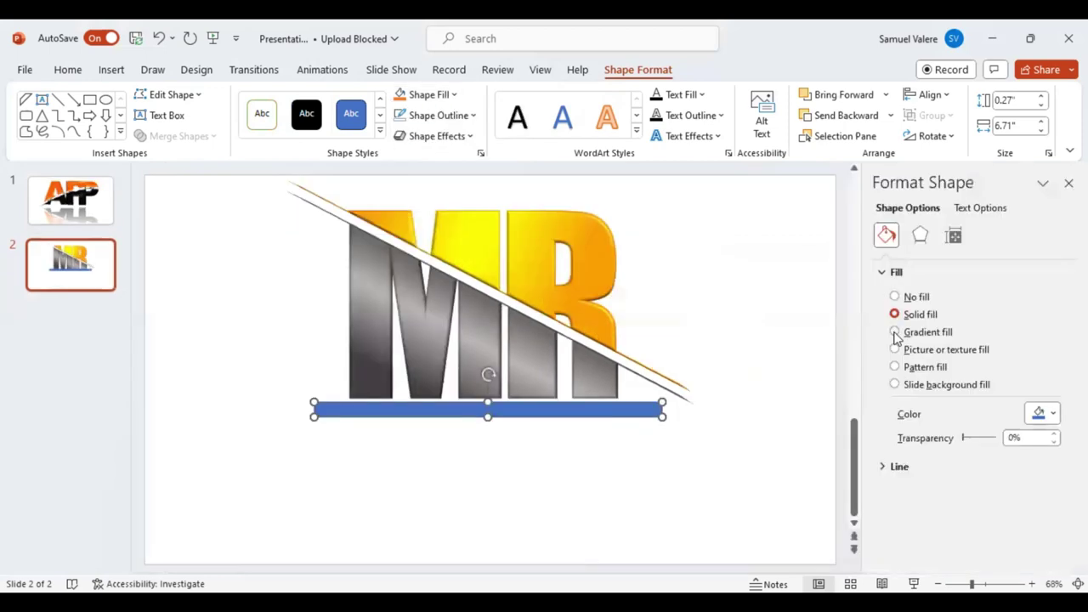
Fill the bar with an orange-yellow vertical gradient at 270°, leaving the 3D effect presets unapplied.
{"action": "left_click", "coordinate": [895, 332]}
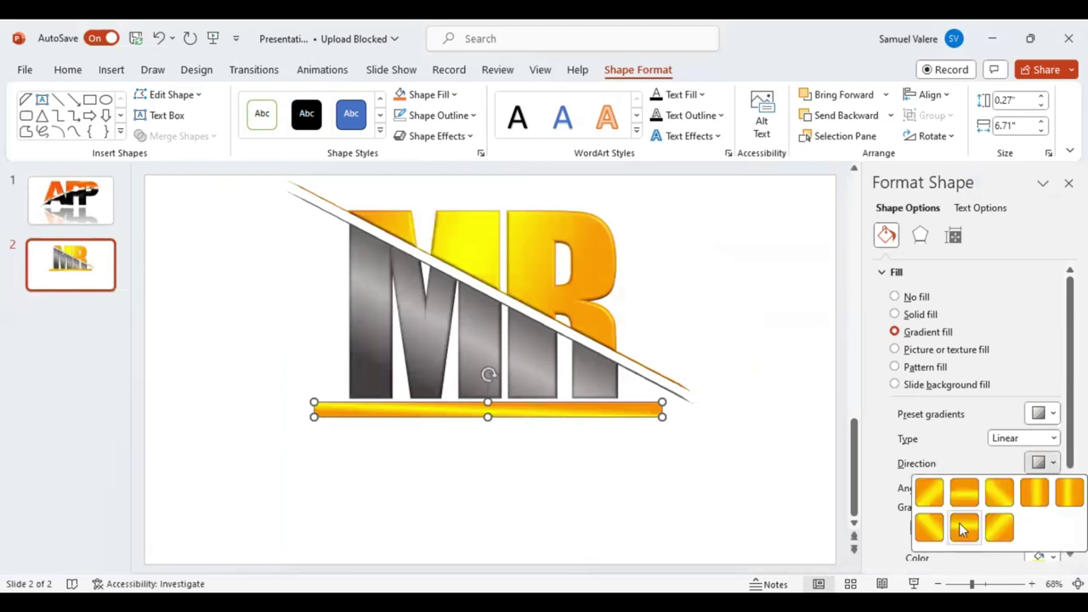
{"action": "left_click", "coordinate": [944, 529]}
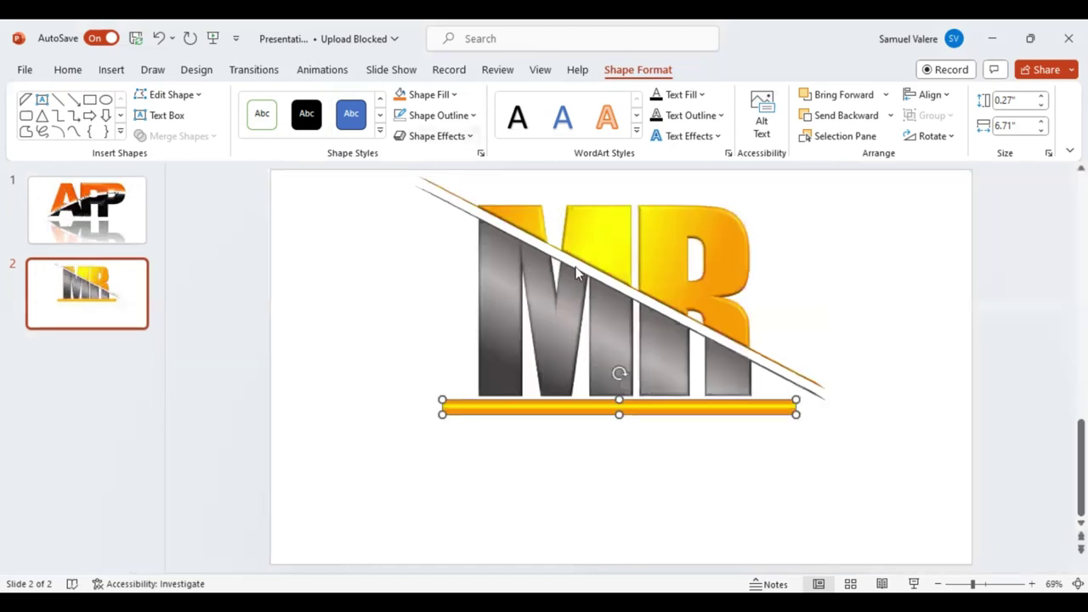
{"action": "left_click", "coordinate": [437, 136]}
{"action": "mouse_move", "coordinate": [444, 165]}
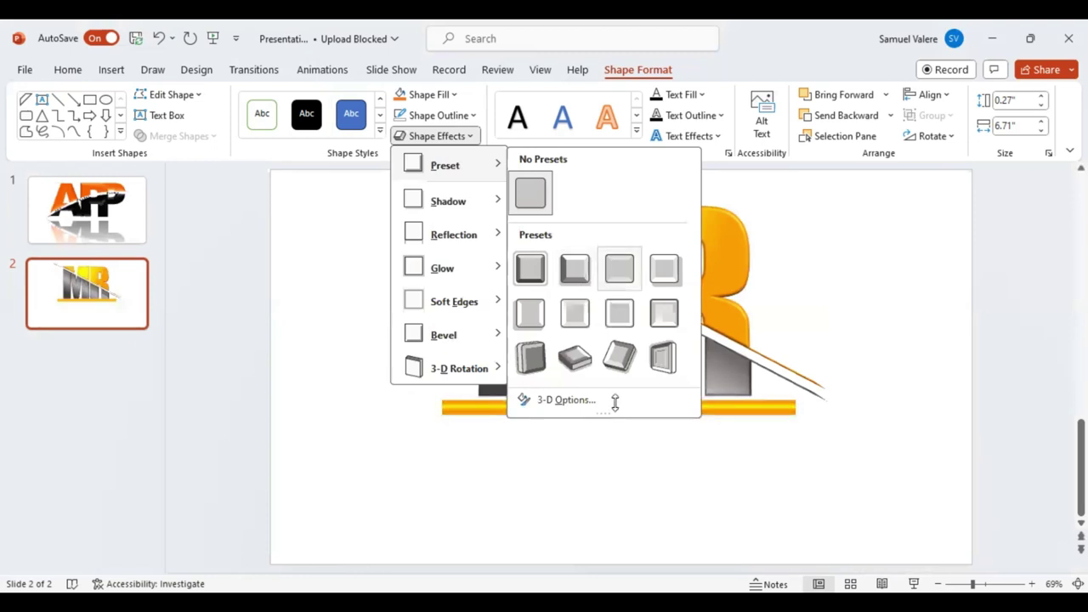
{"action": "key", "text": "Escape"}
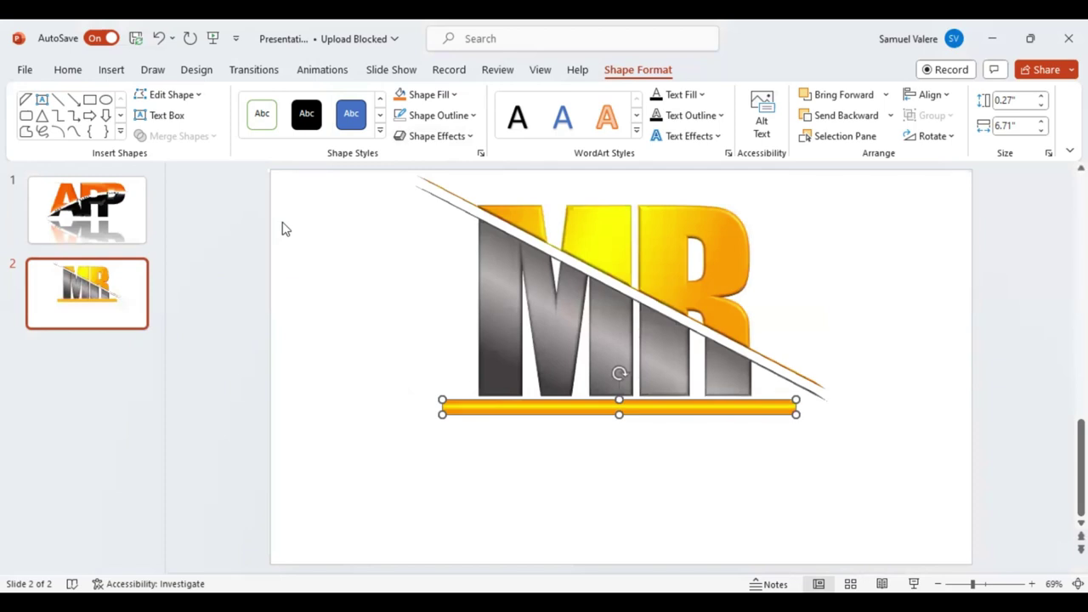
{"action": "left_click", "coordinate": [148, 115]}
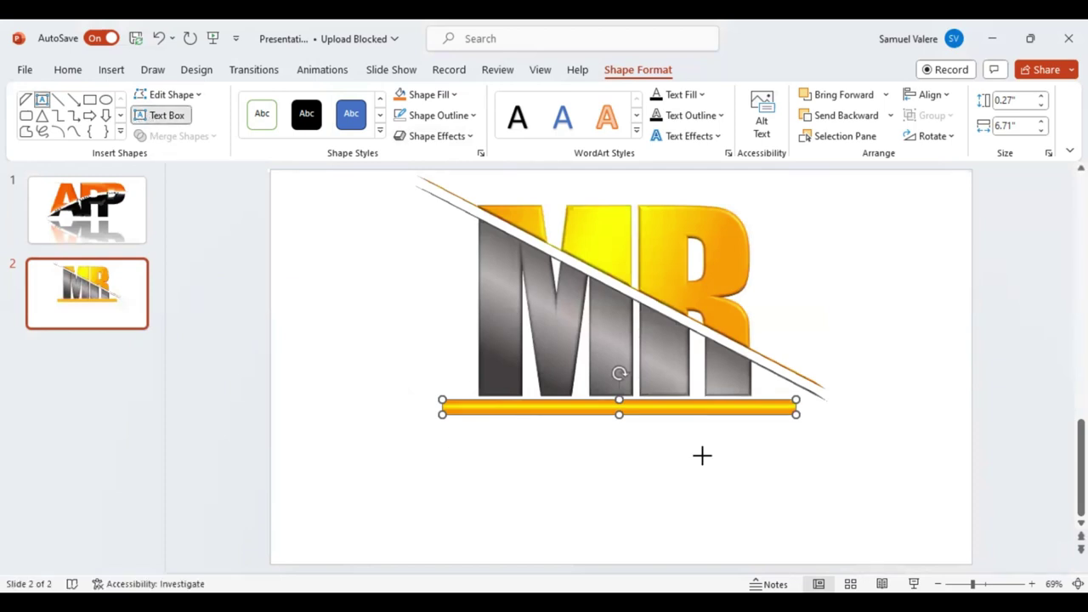
Add a text box just below the bar containing the caption 'M R LOGO'.
{"action": "left_click_drag", "start_coordinate": [701, 455], "coordinate": [461, 430]}
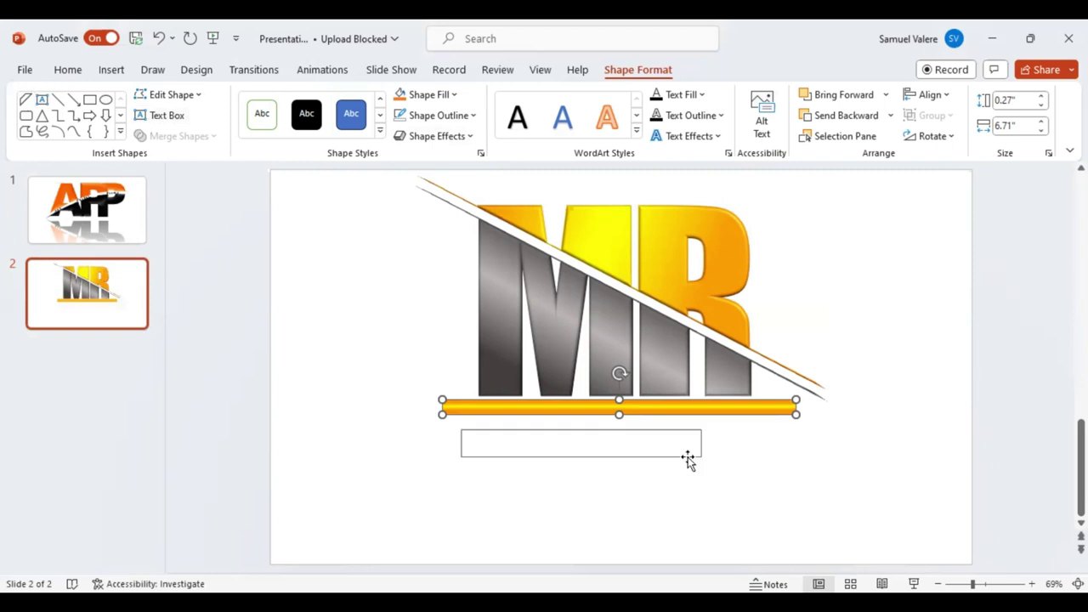
{"action": "type", "text": "MR"}
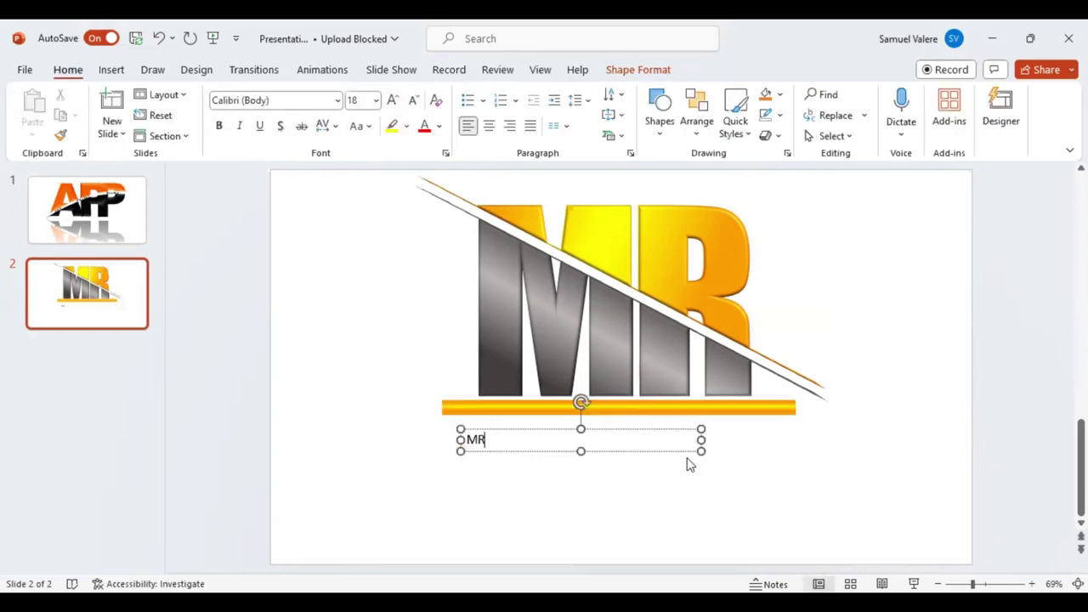
{"action": "key", "text": "BackSpace"}
{"action": "type", "text": "R"}
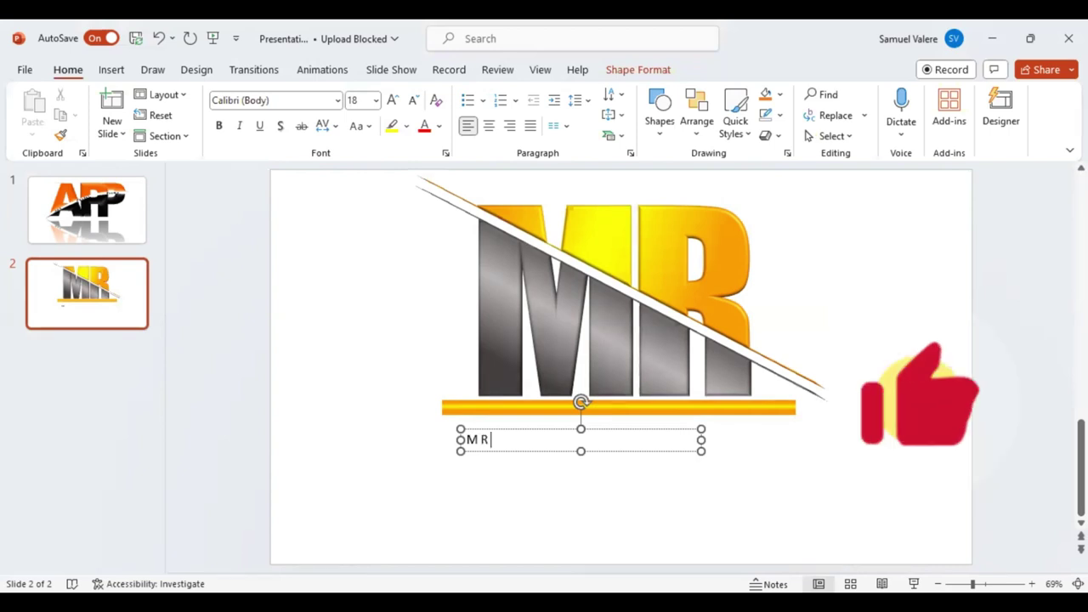
{"action": "type", "text": " LOGO"}
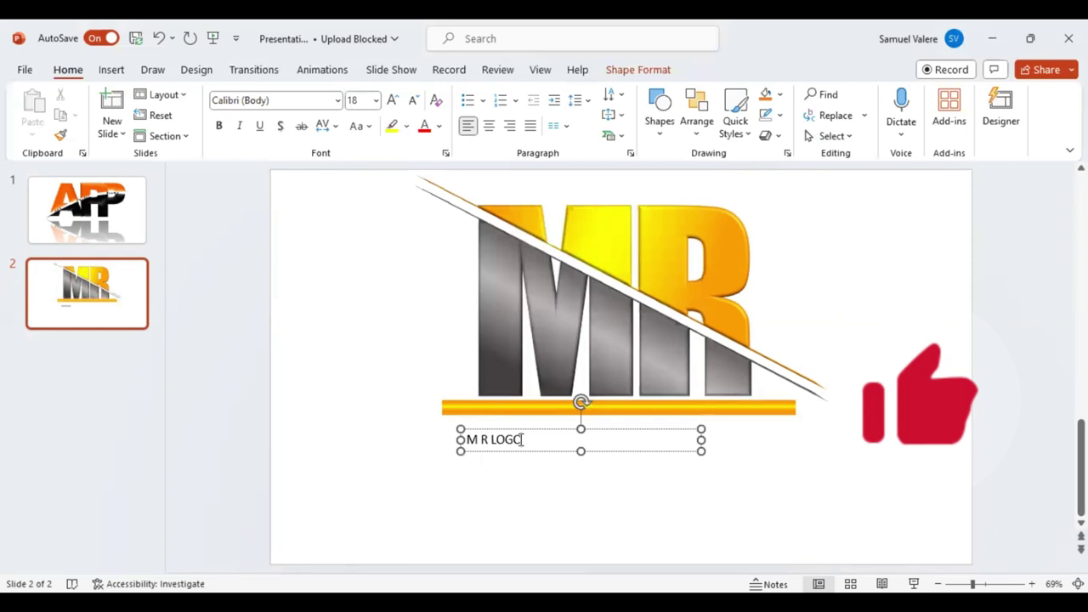
Format the caption in Impact, centre-aligned, at font size 24.
{"action": "left_click_drag", "start_coordinate": [522, 440], "coordinate": [465, 439]}
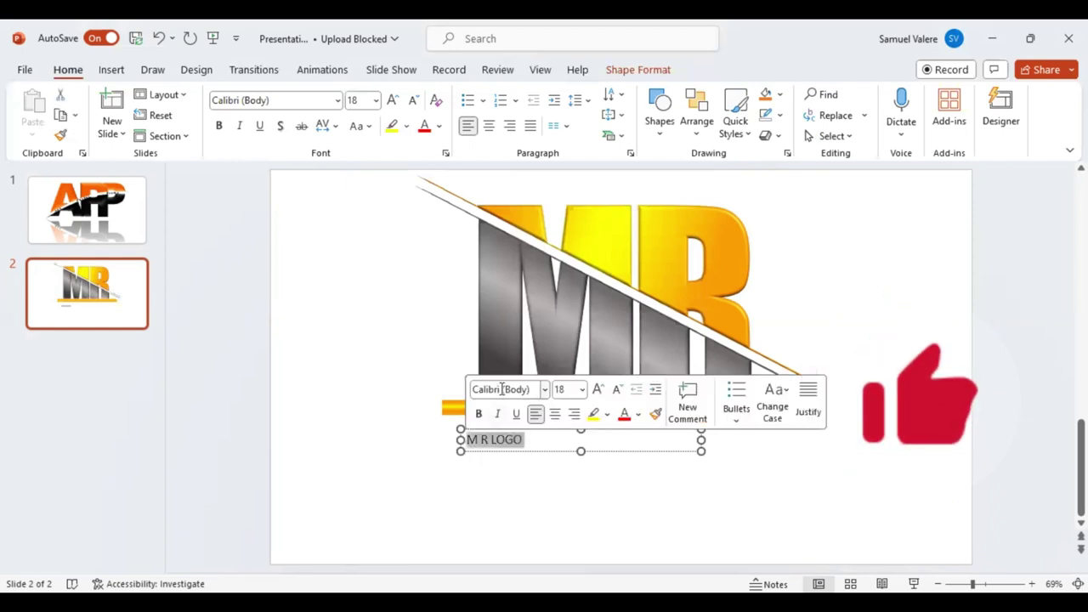
{"action": "left_click", "coordinate": [501, 388]}
{"action": "type", "text": "Impact"}
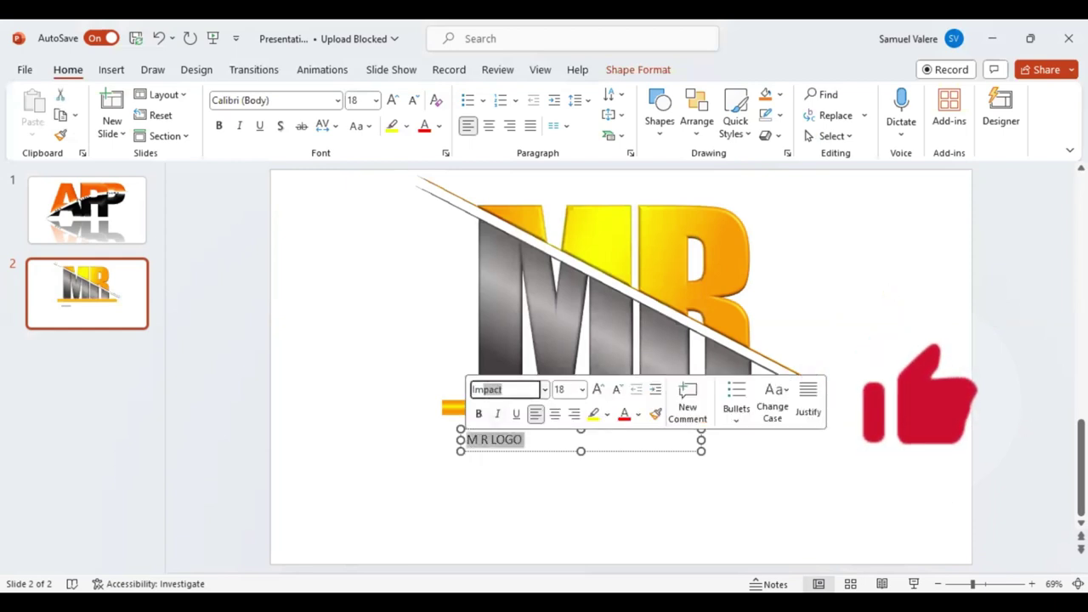
{"action": "key", "text": "Return"}
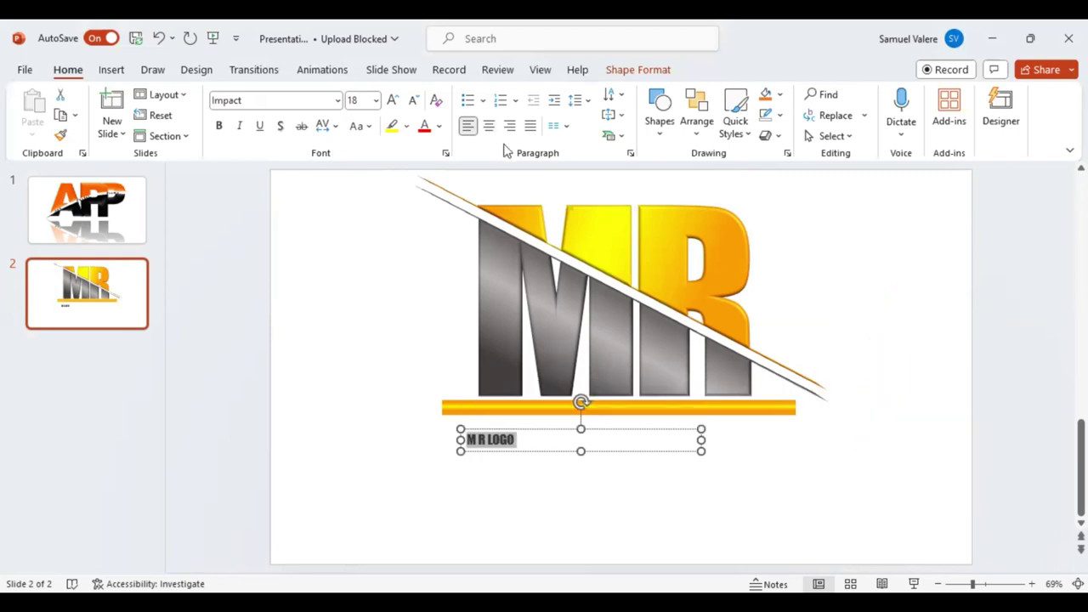
{"action": "key", "text": "ctrl+e"}
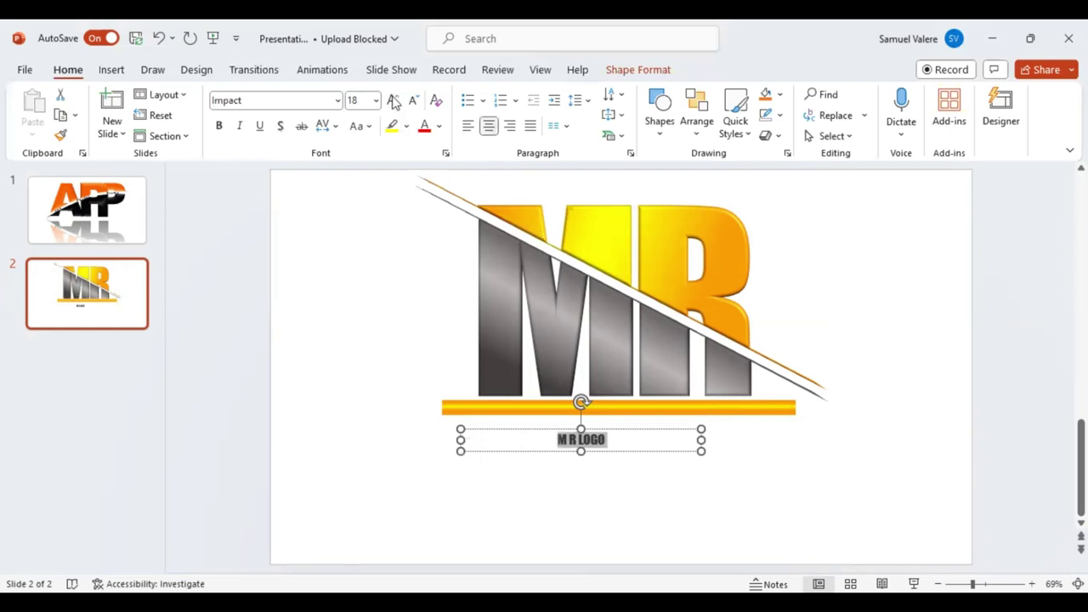
{"action": "left_click", "coordinate": [394, 101]}
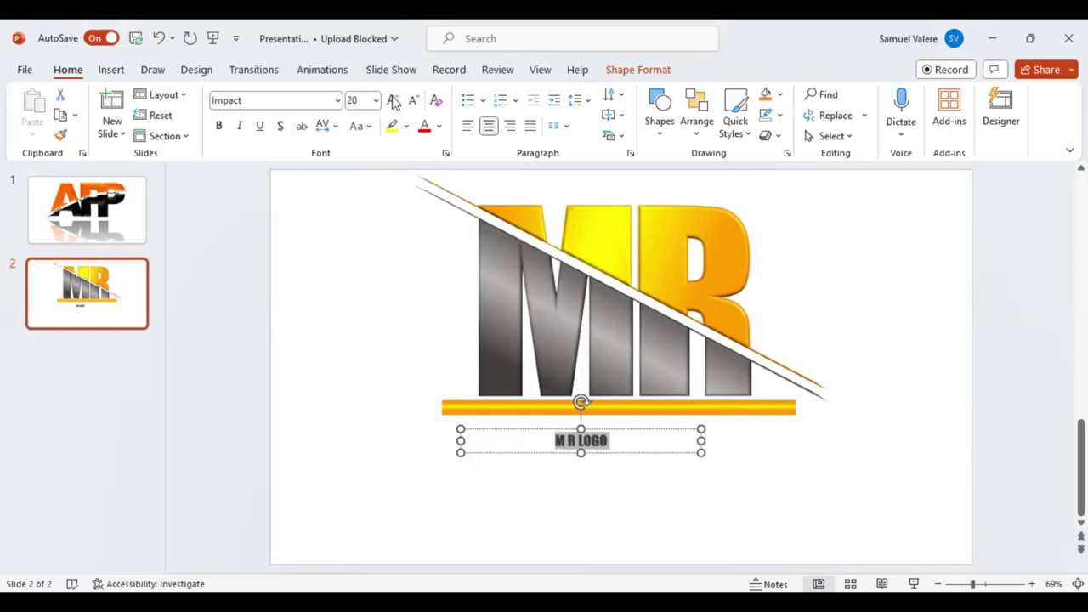
{"action": "left_click", "coordinate": [393, 101]}
{"action": "left_click", "coordinate": [614, 442]}
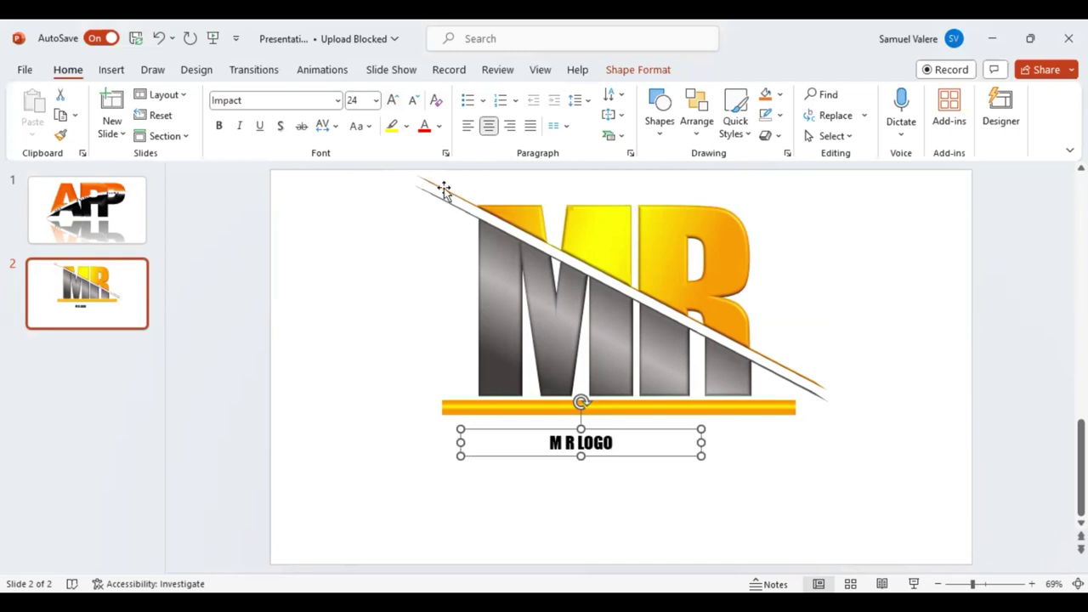
Set the caption's character spacing to Very Loose.
{"action": "key", "text": "ctrl+shift+Left"}
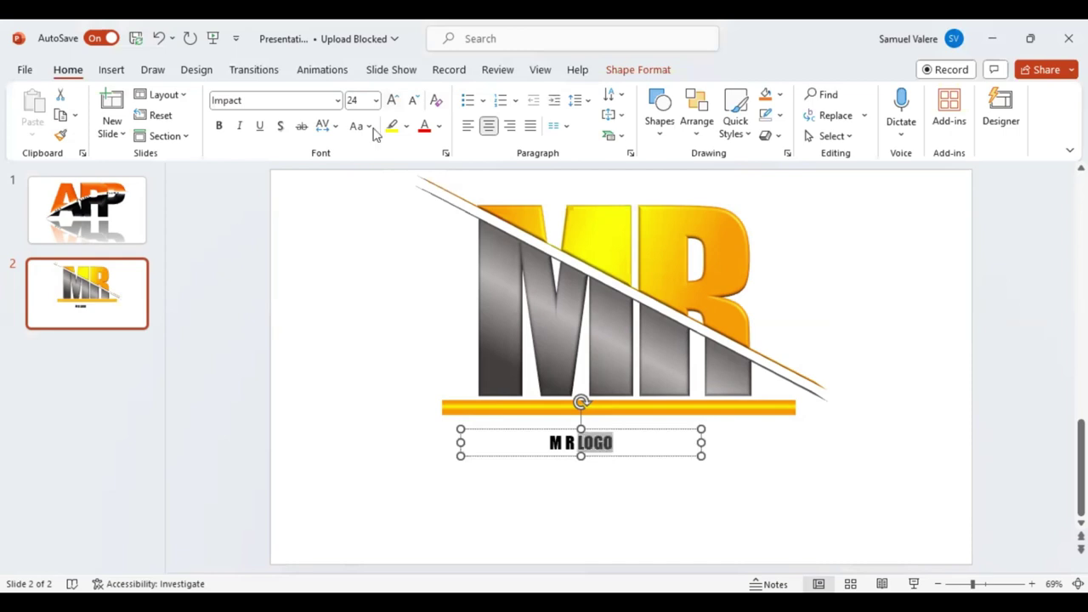
{"action": "left_click", "coordinate": [332, 128]}
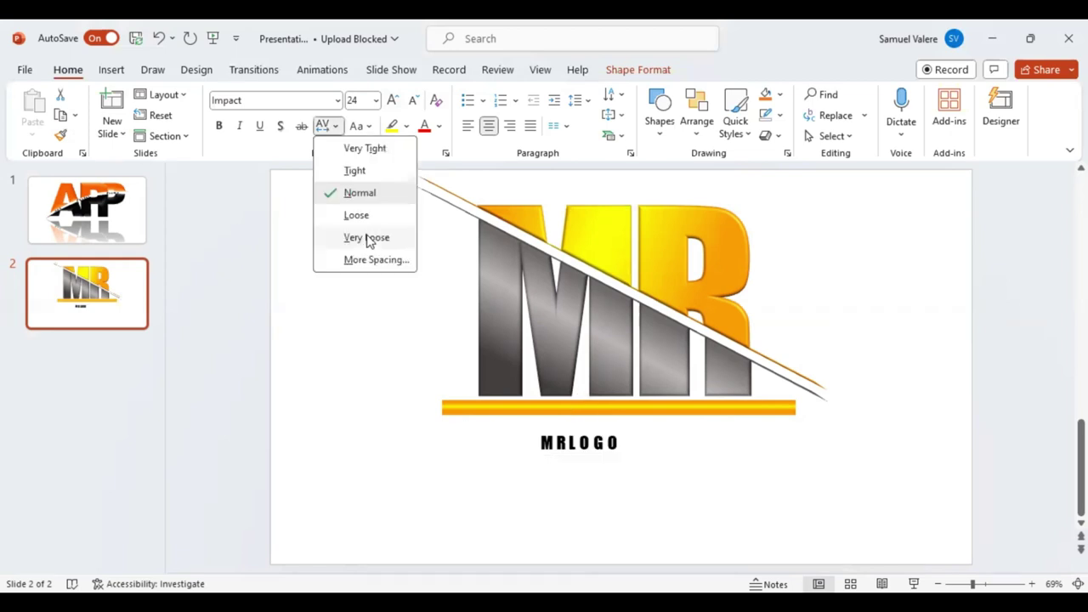
{"action": "left_click", "coordinate": [367, 238]}
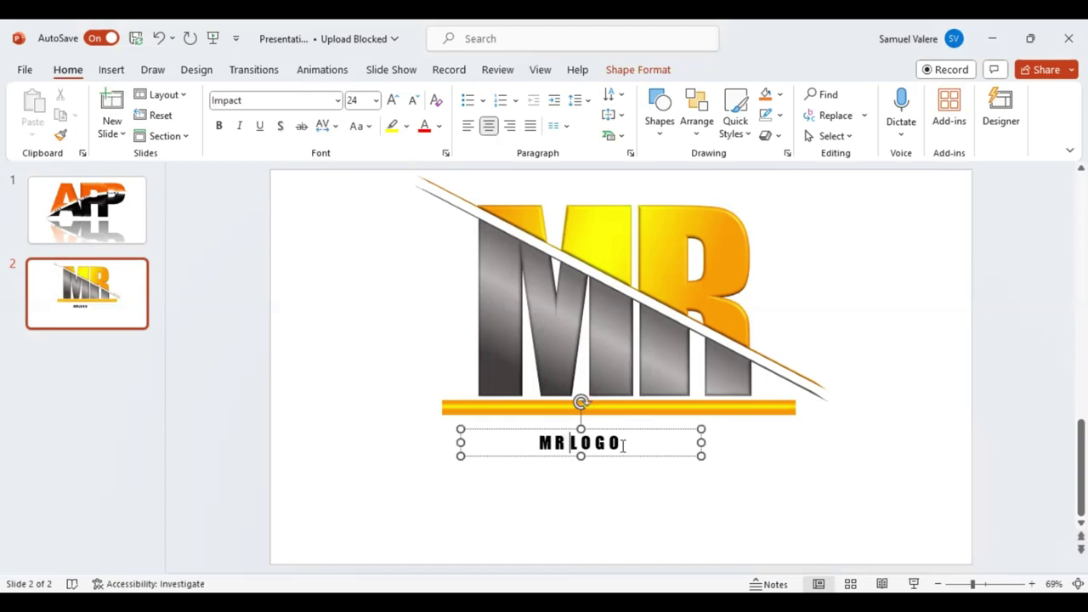
{"action": "key", "text": "ctrl+a"}
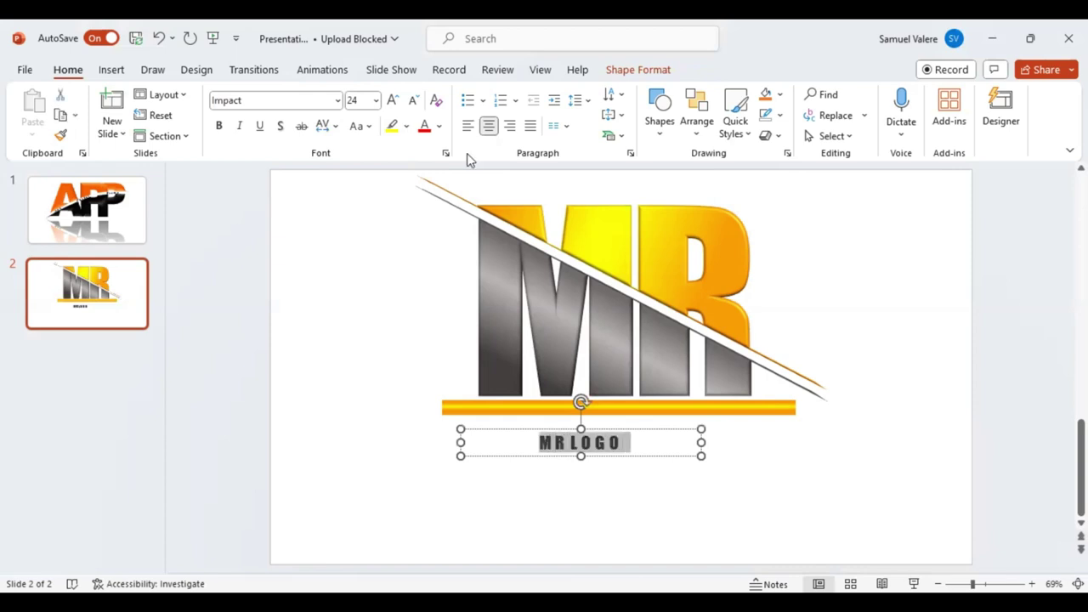
{"action": "left_click", "coordinate": [633, 74]}
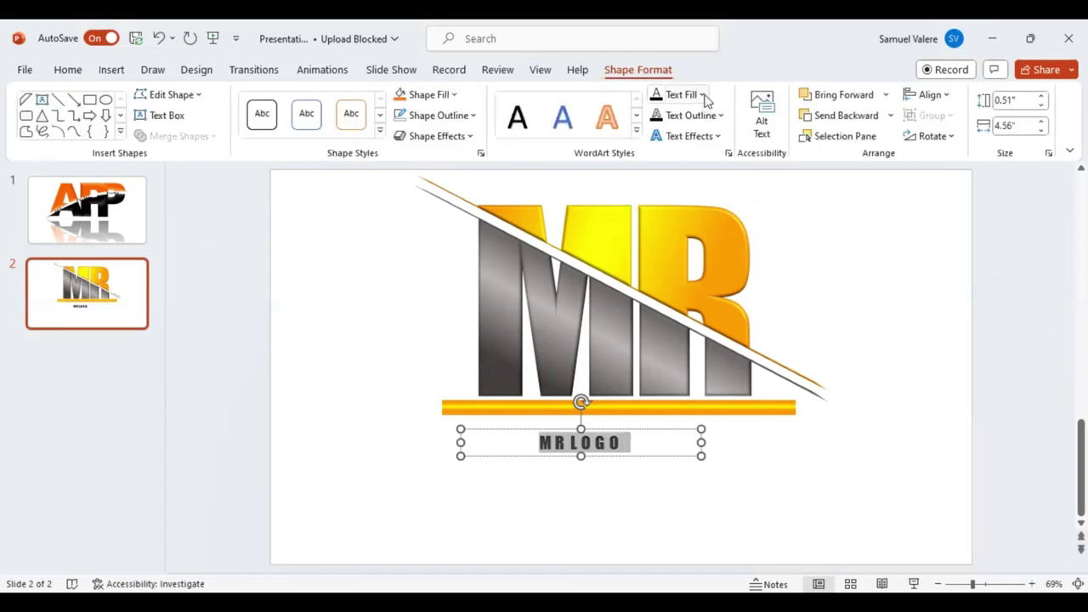
Give the caption text a gold gradient fill and move it up just under the bar.
{"action": "left_click", "coordinate": [703, 95]}
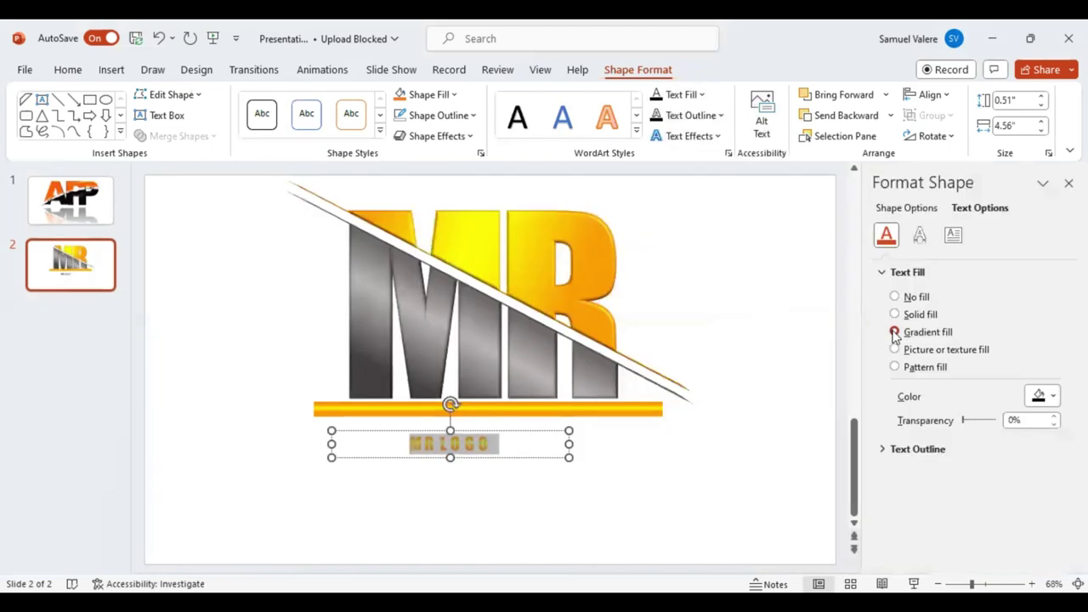
{"action": "left_click", "coordinate": [895, 333]}
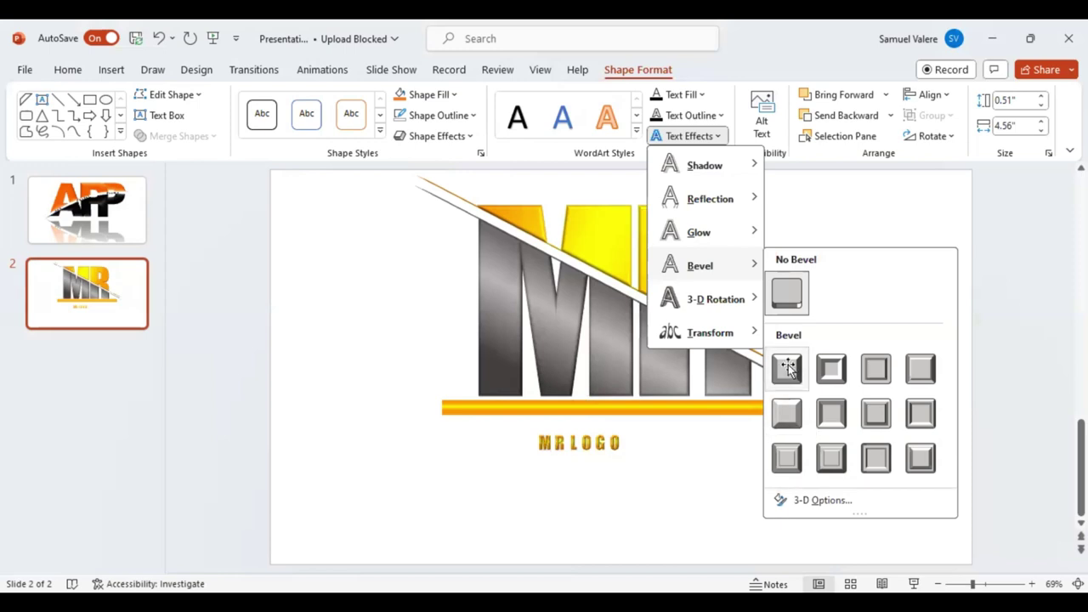
{"action": "left_click_drag", "start_coordinate": [613, 443], "coordinate": [646, 441]}
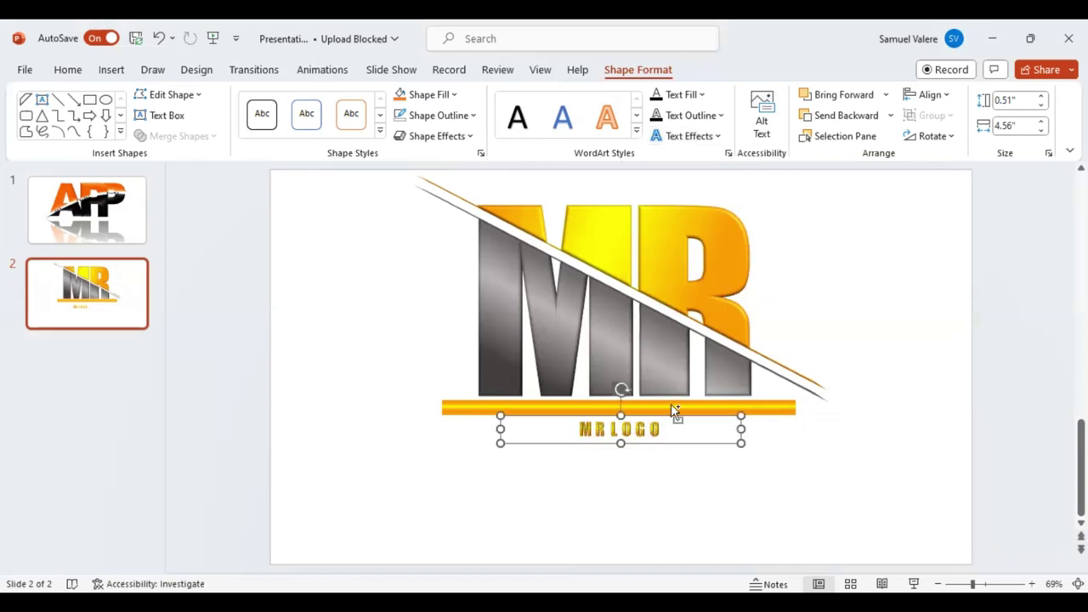
Group the MR letters, bar and caption, then shift the logo lower toward the slide centre.
{"action": "key", "text": "ctrl+a"}
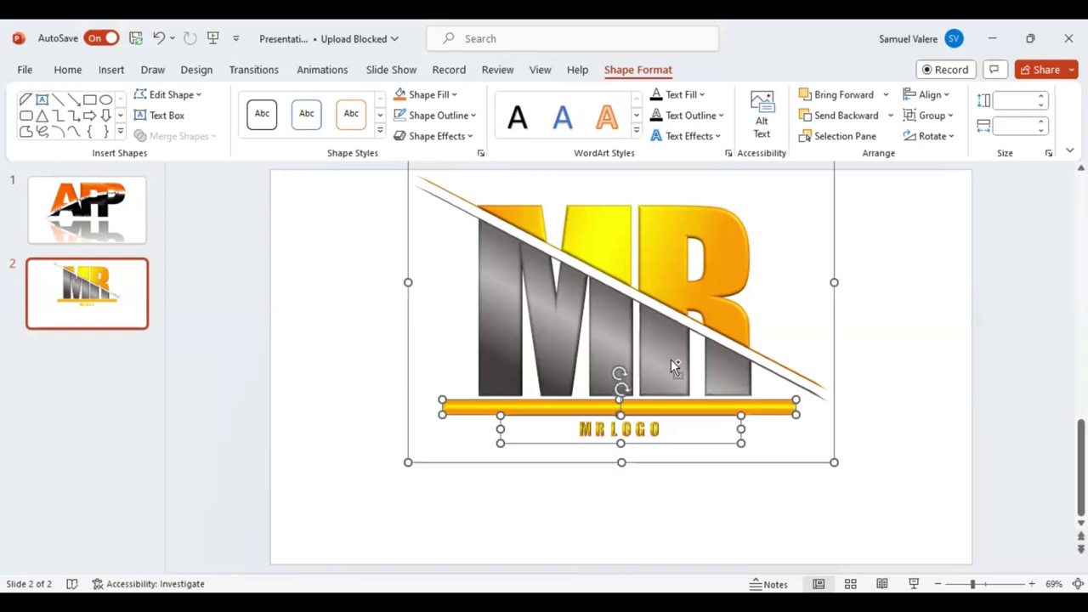
{"action": "key", "text": "ctrl+g"}
{"action": "left_click_drag", "start_coordinate": [633, 349], "coordinate": [622, 357]}
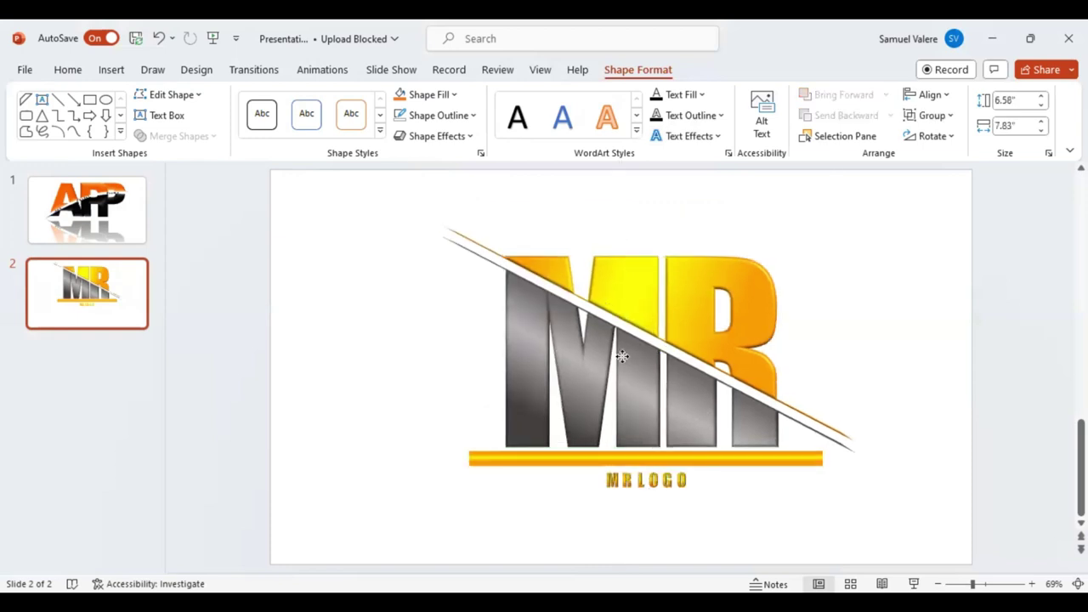
{"action": "key", "text": "ctrl+z"}
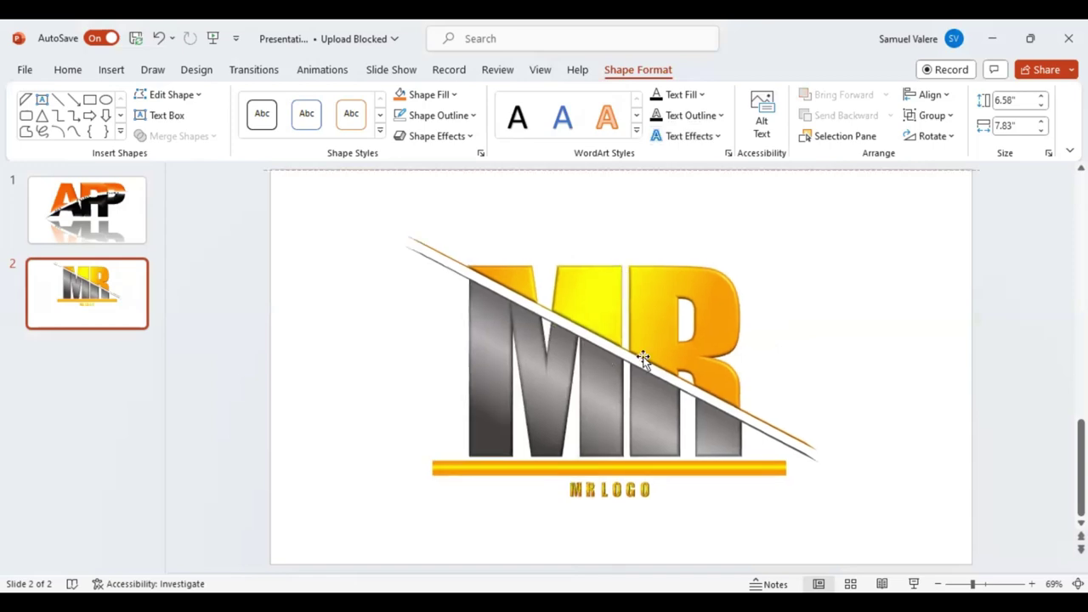